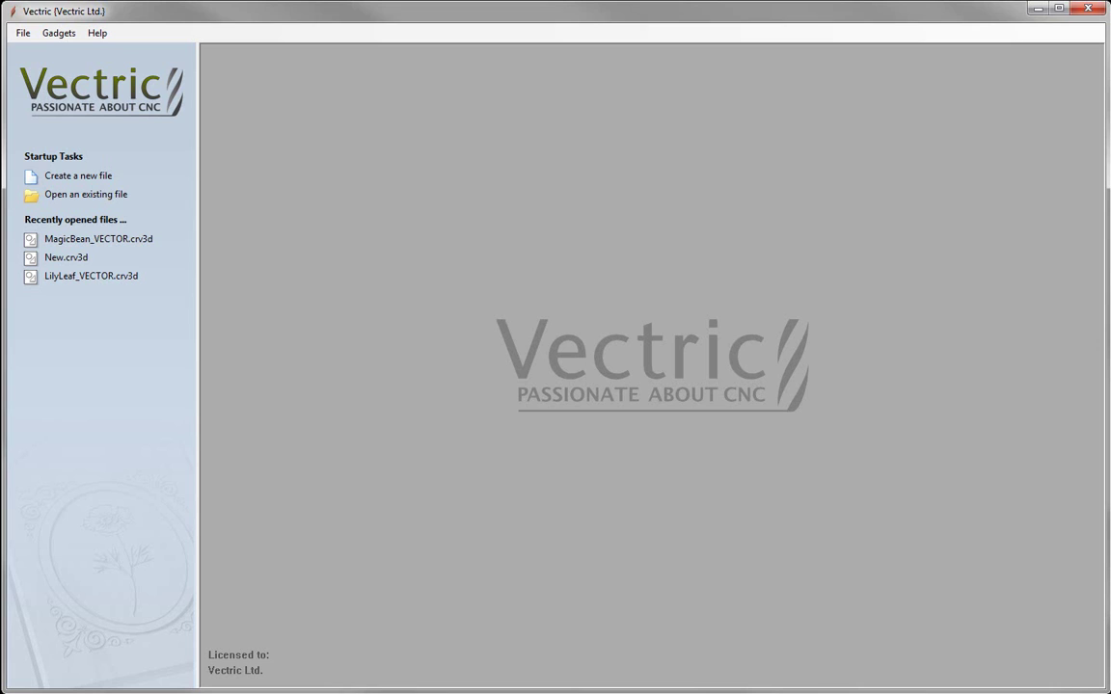
- Create a new job 30 inches wide, 12 inches high and 1 inch thick
click(54, 176)
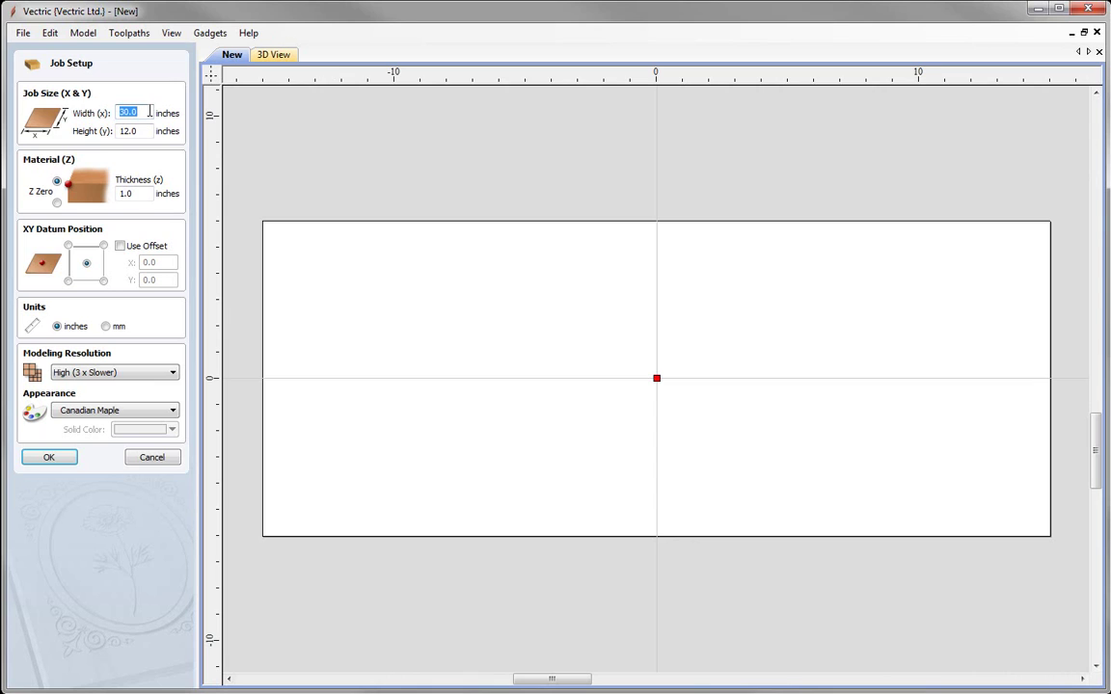
text(30)
key(Tab)
text(12)
double_click(148, 192)
text(1)
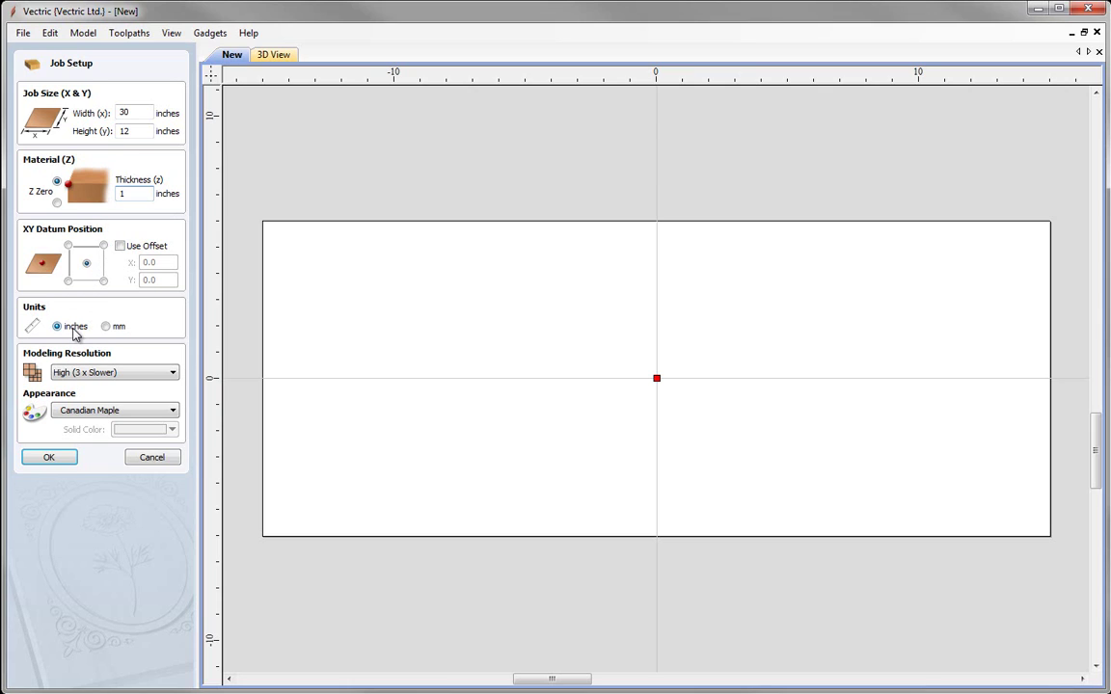
click(51, 459)
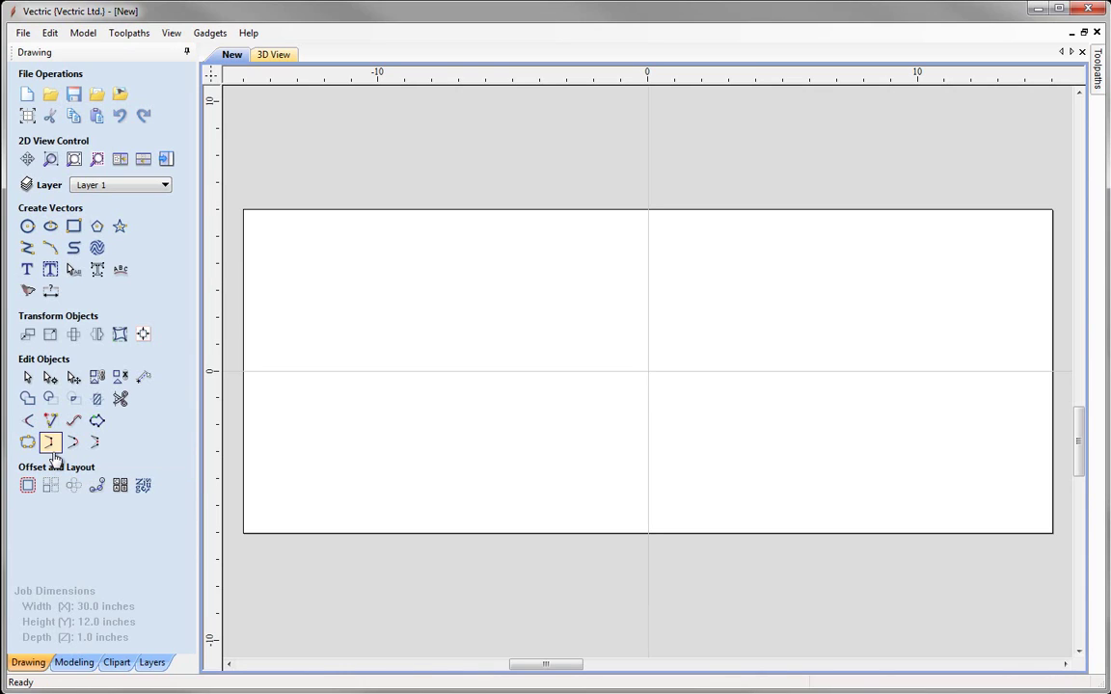
- Rename the default layer as Outline Shape
click(135, 184)
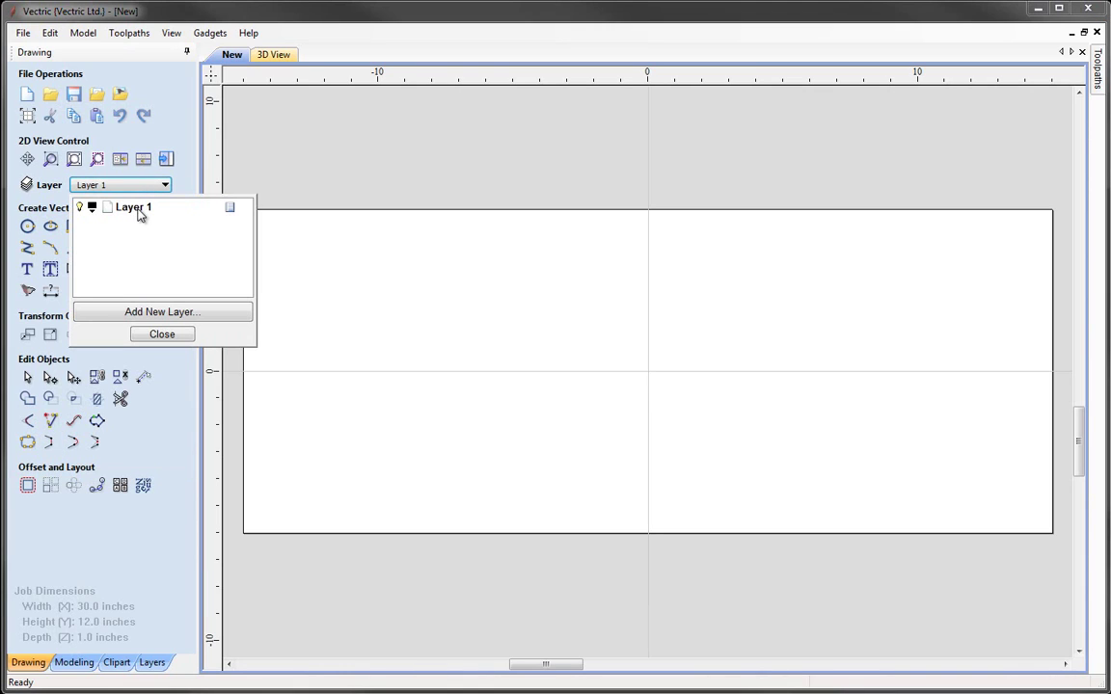
double_click(133, 207)
text(OUT)
key(BackSpace)
key(BackSpace)
text(utline Shape)
click(177, 290)
click(161, 335)
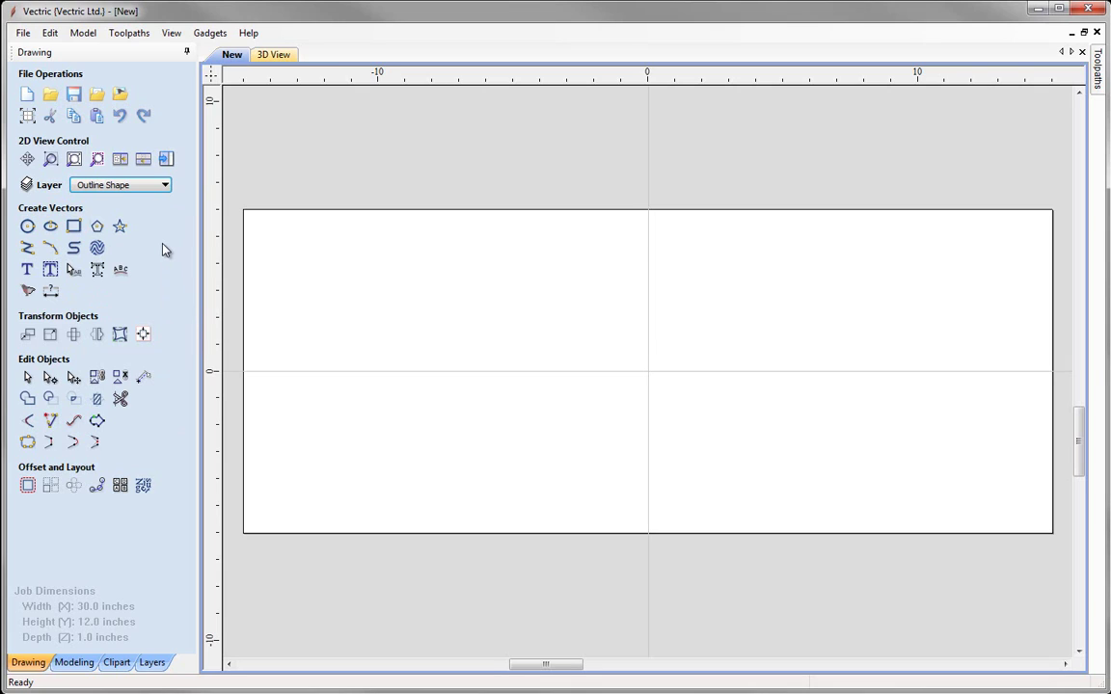
- Draw a 27 by 10.5 inch rectangle anchored by its center at X 0, Y 0
click(73, 229)
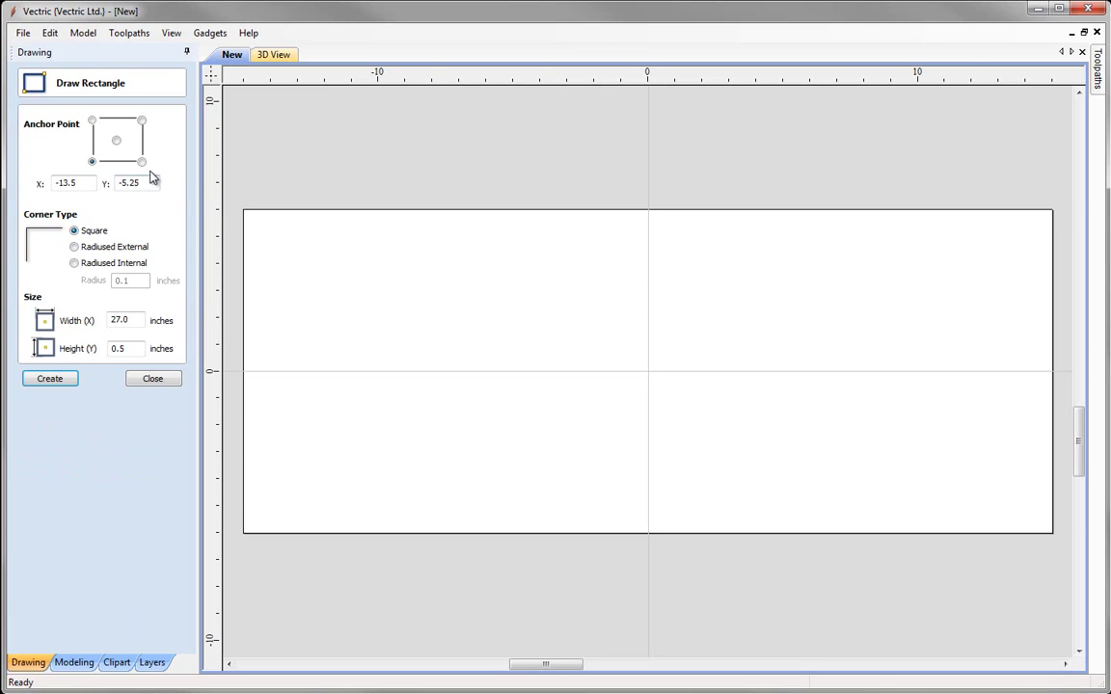
click(116, 141)
key(Tab)
text(0)
key(Tab)
text(0)
drag(143, 318, 87, 323)
text(27)
click(136, 348)
drag(92, 350, 65, 355)
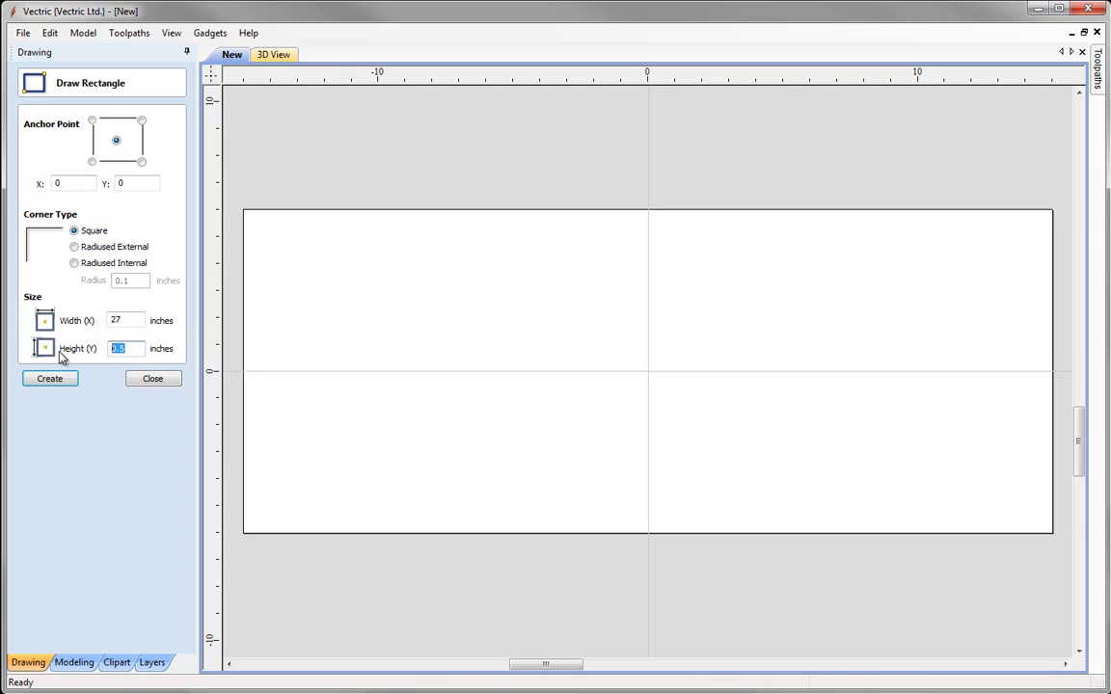
text(10.5)
click(50, 379)
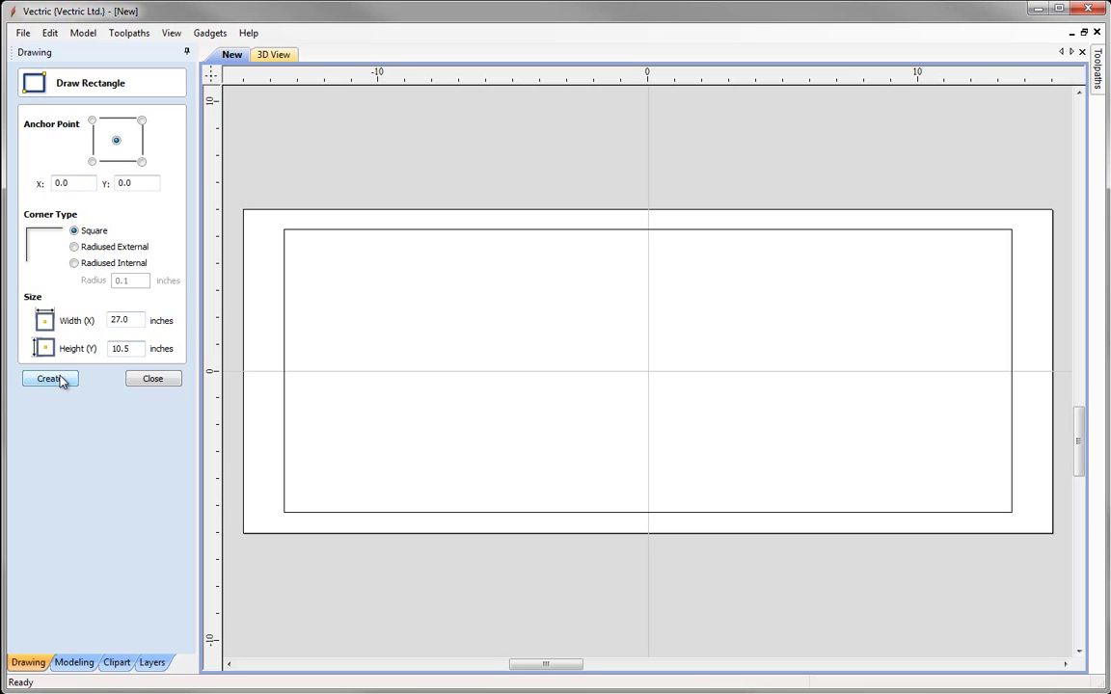
click(171, 381)
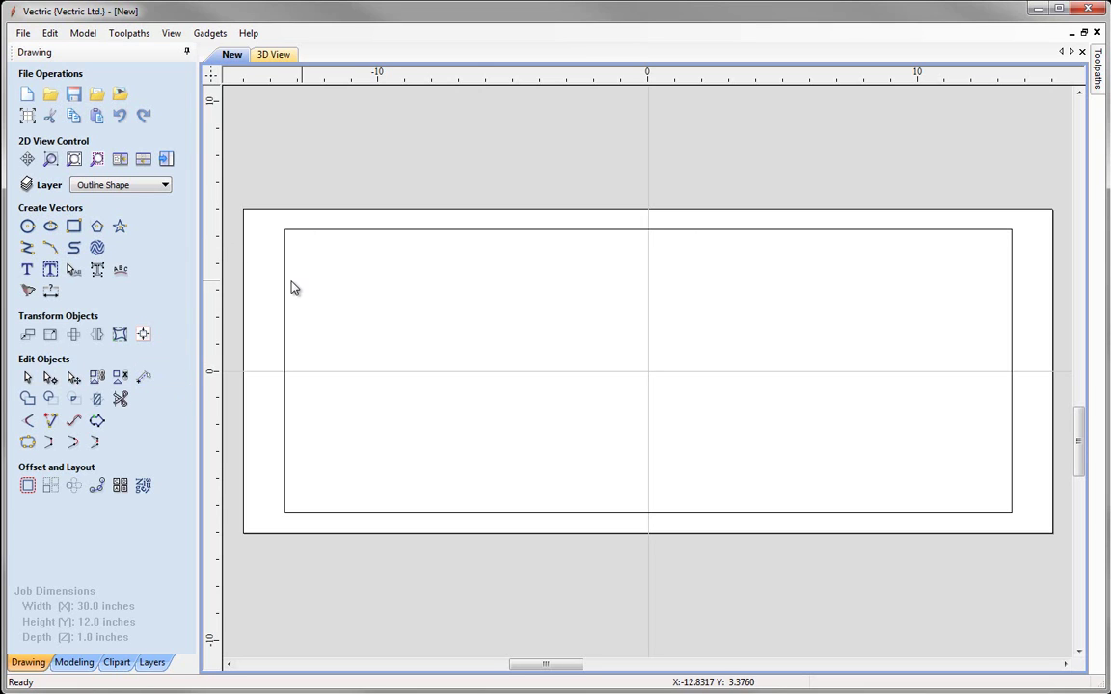
- Add a new layer named Top & Bottom Grooves
click(162, 184)
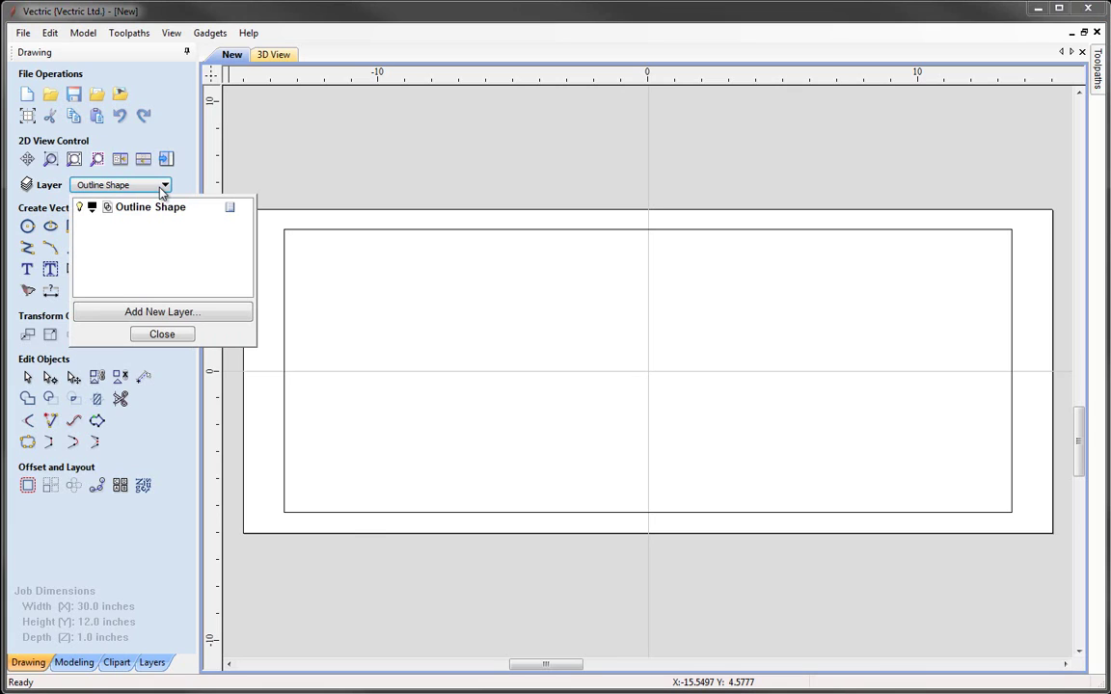
click(162, 312)
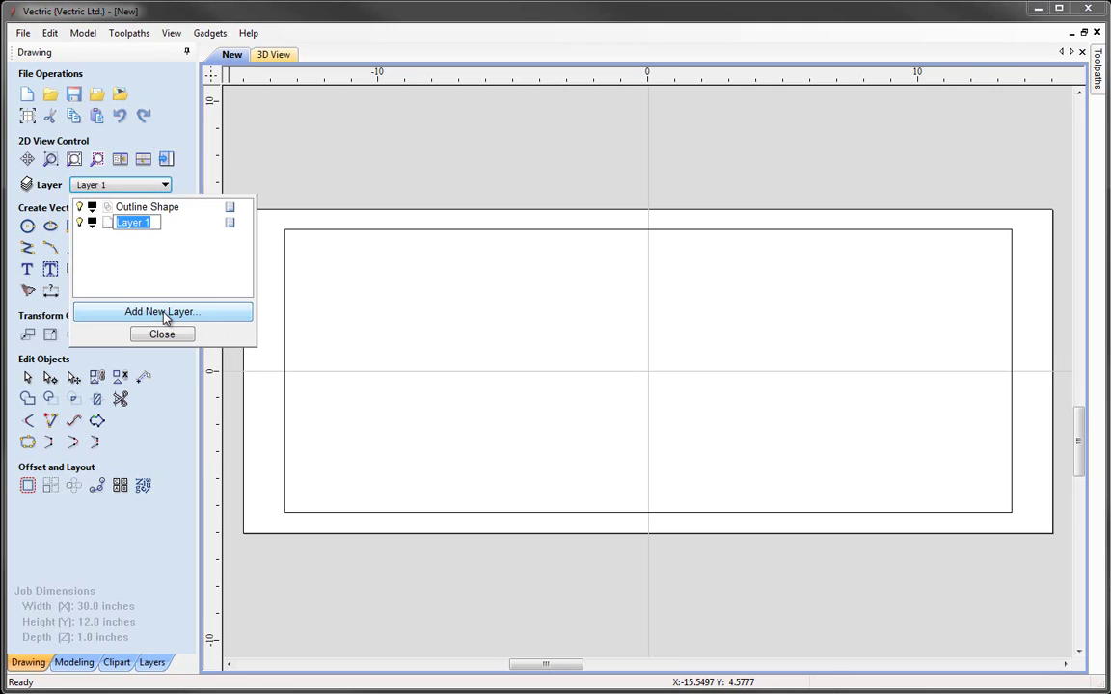
text(Top & Botto)
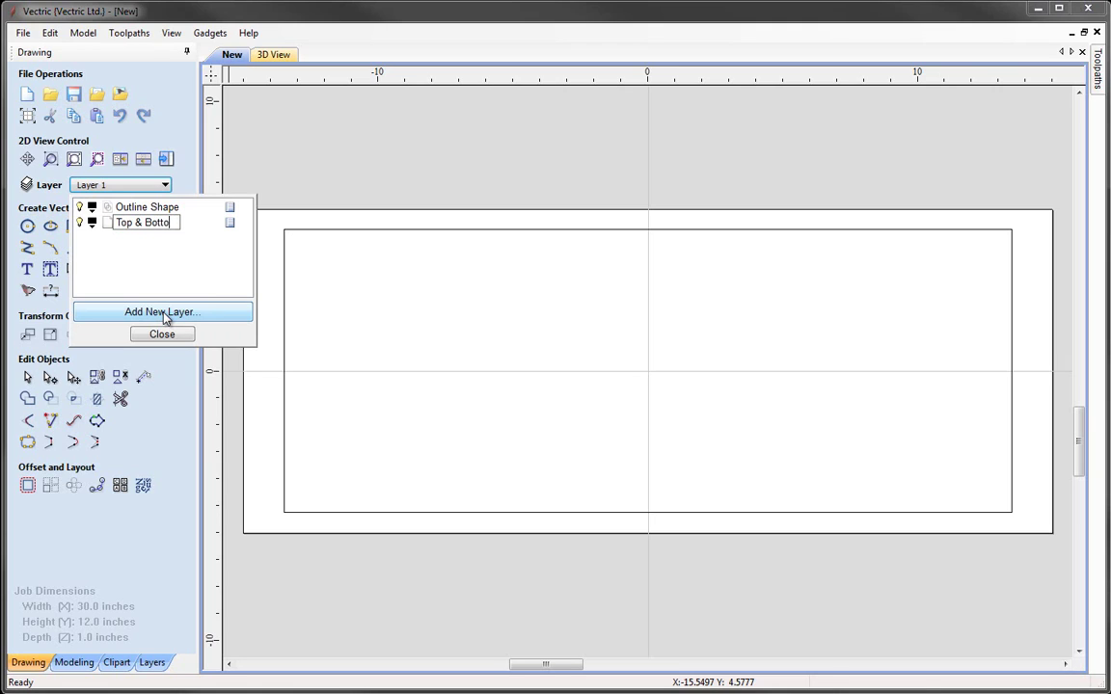
text(m Grooves)
key(Return)
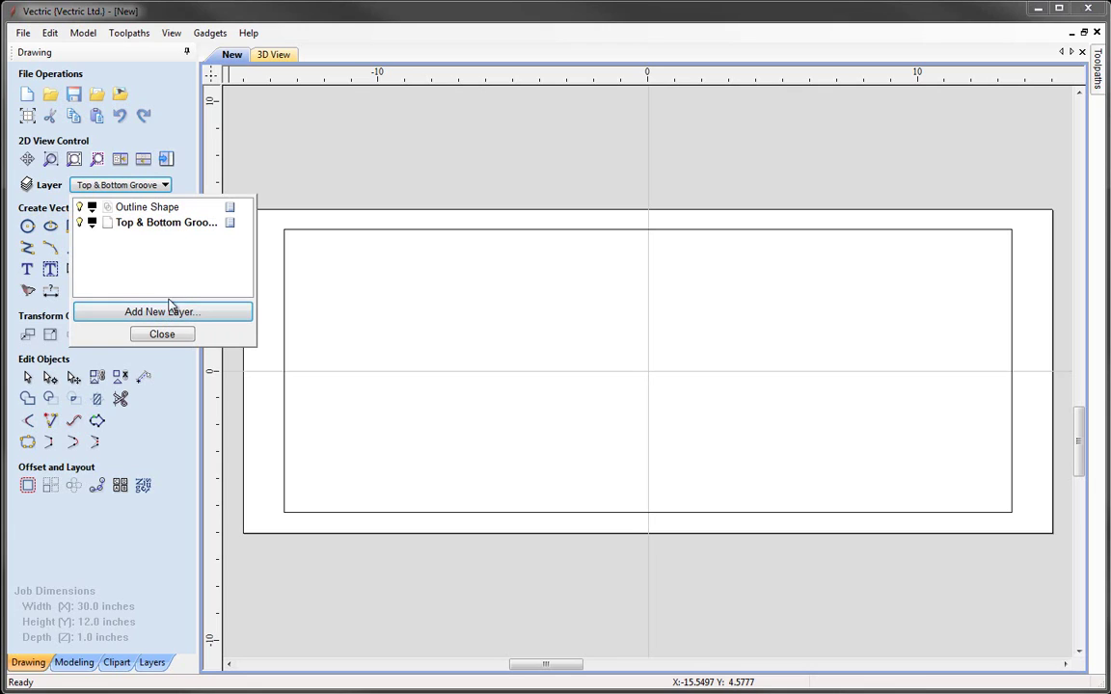
click(162, 335)
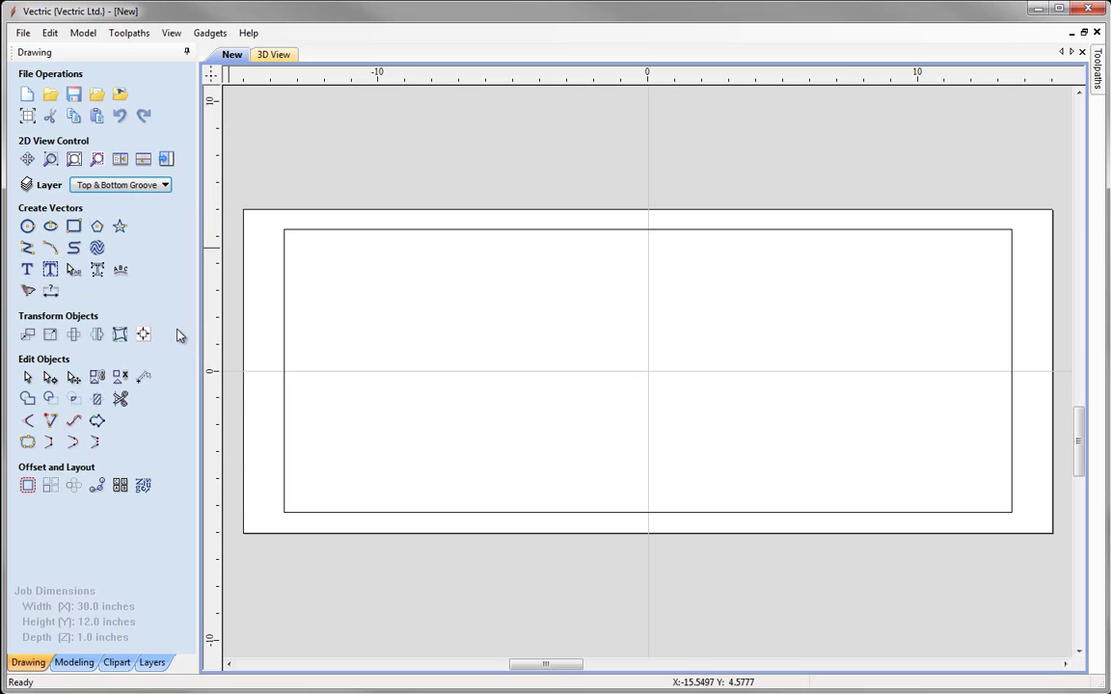
- Draw a 27 by 0.5 inch square-cornered rectangle anchored at the outline's lower-left corner, X -13.5, Y -5.25
click(73, 227)
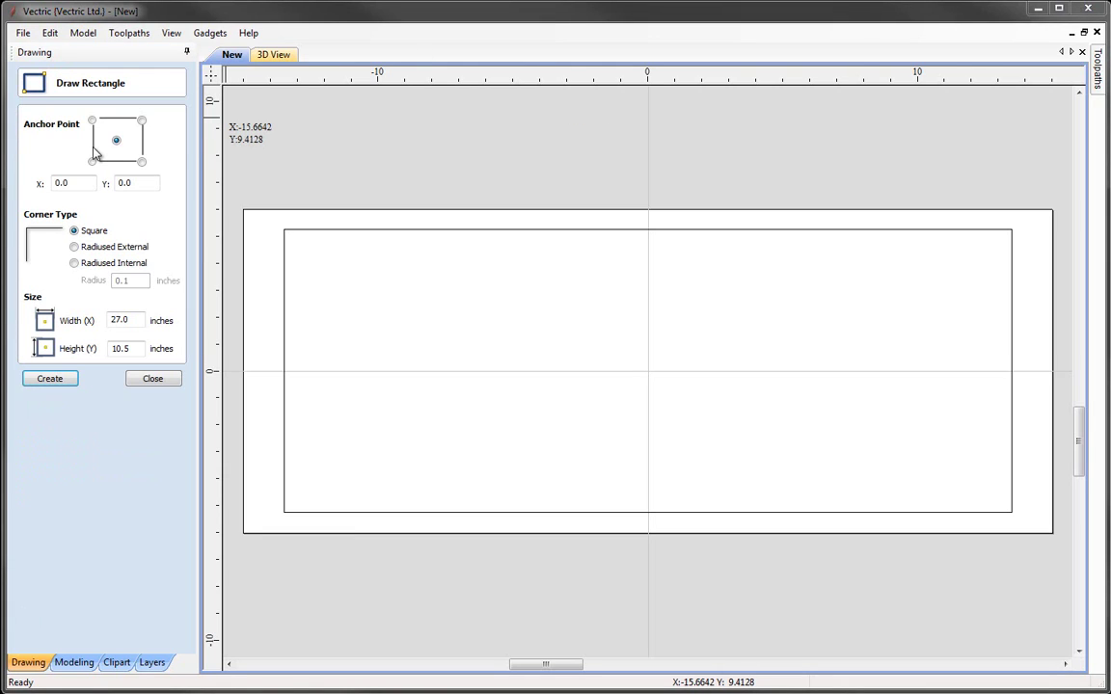
click(92, 163)
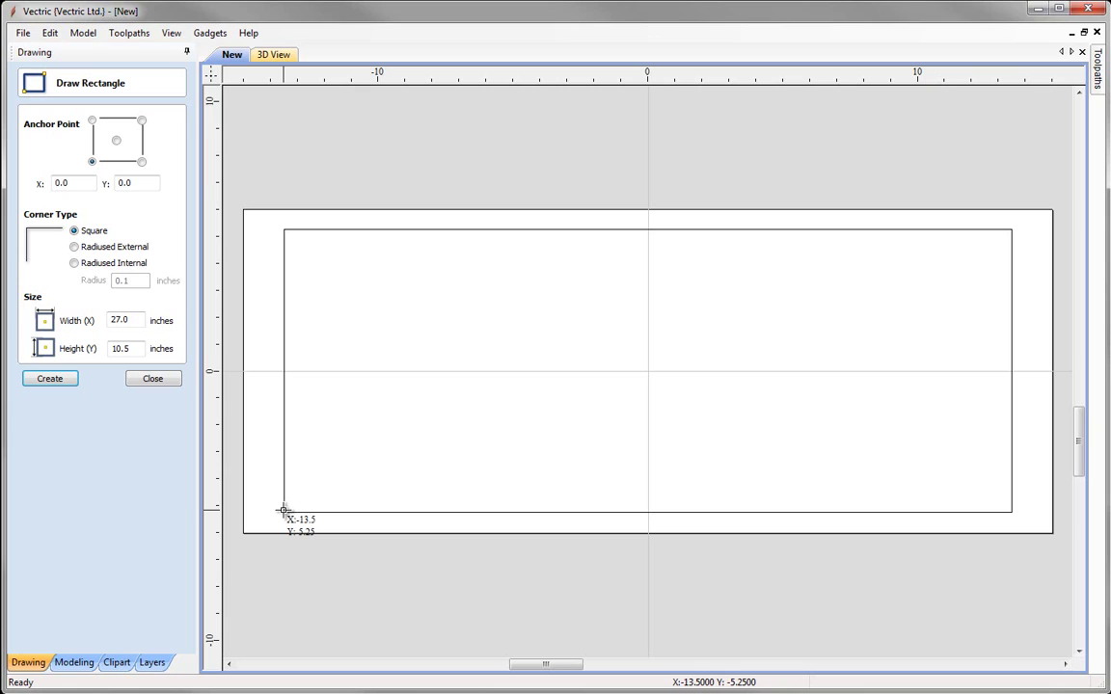
drag(283, 511, 1013, 513)
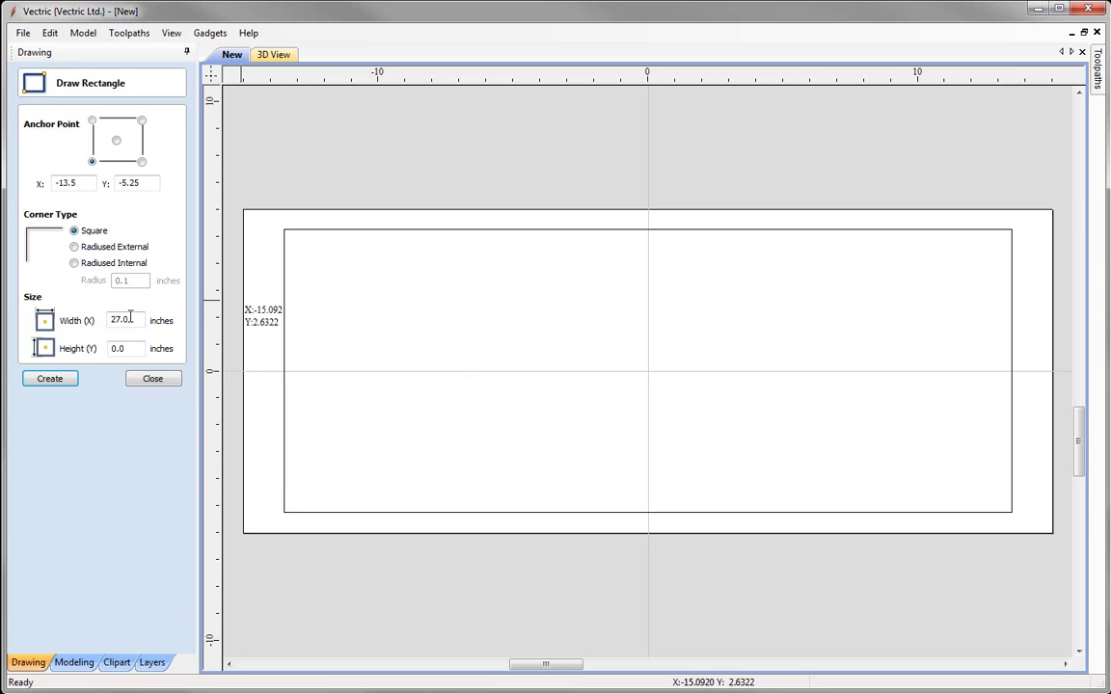
click(85, 185)
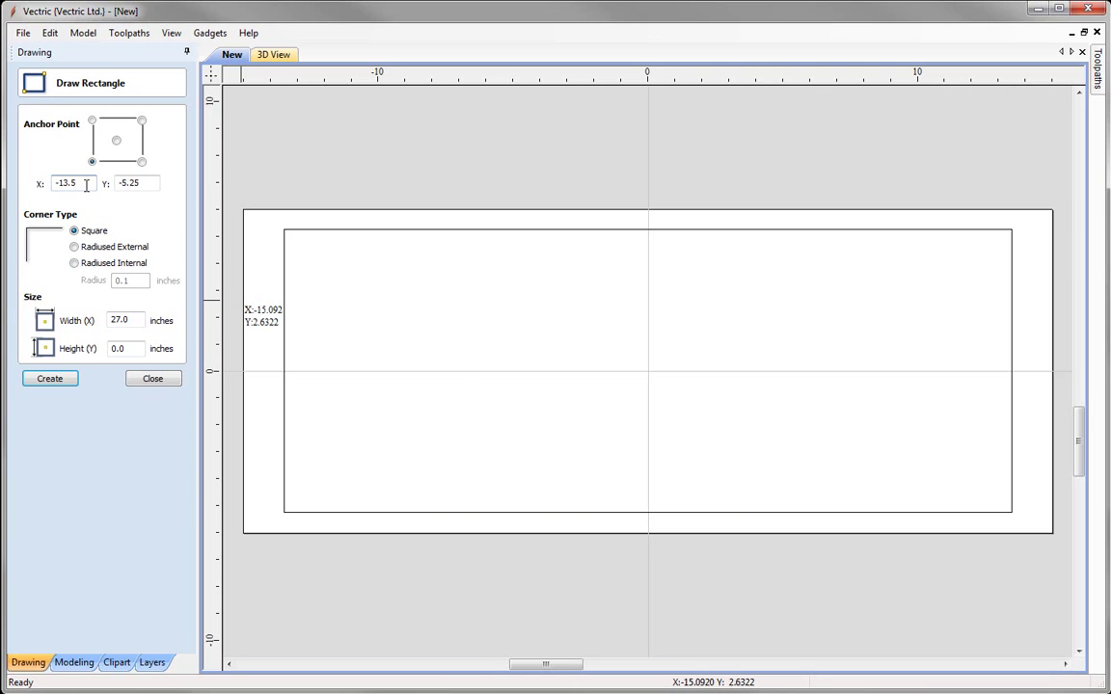
double_click(120, 348)
text(0.5)
click(60, 386)
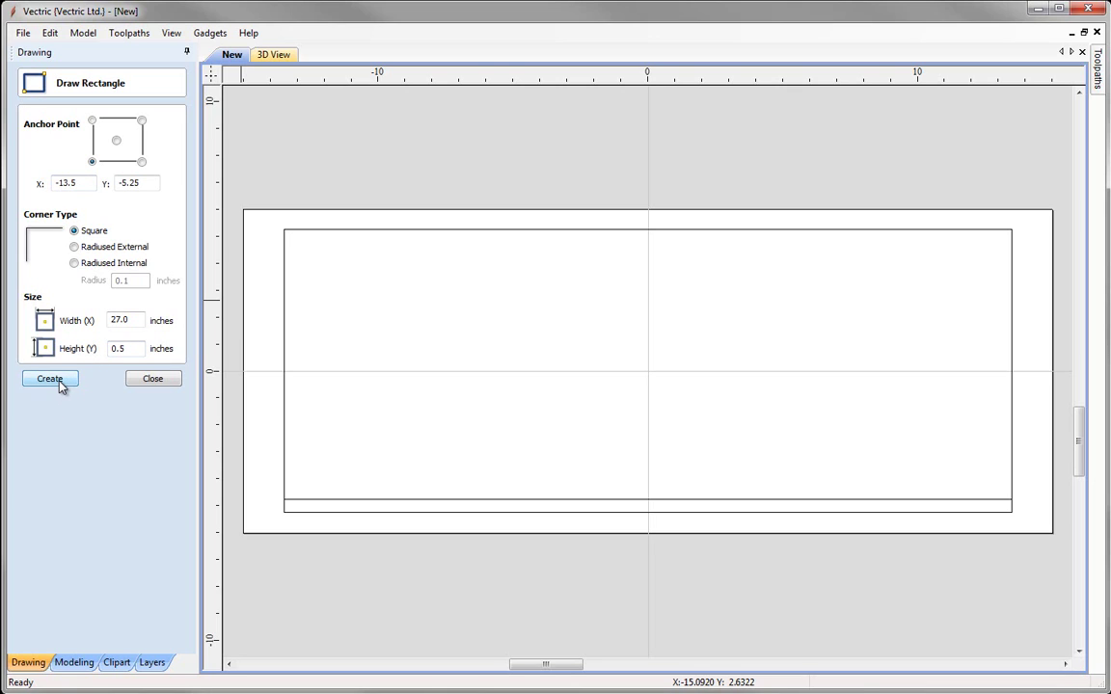
click(152, 380)
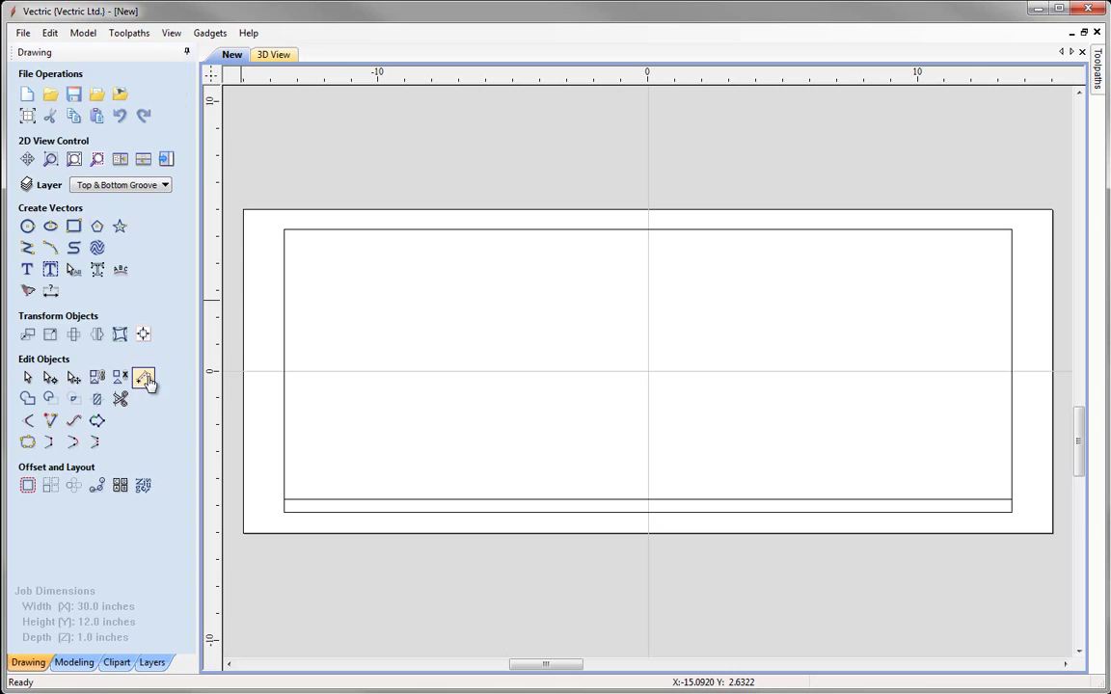
- Move the thin groove rectangle up by 3/8 inch relative to its current position
click(349, 505)
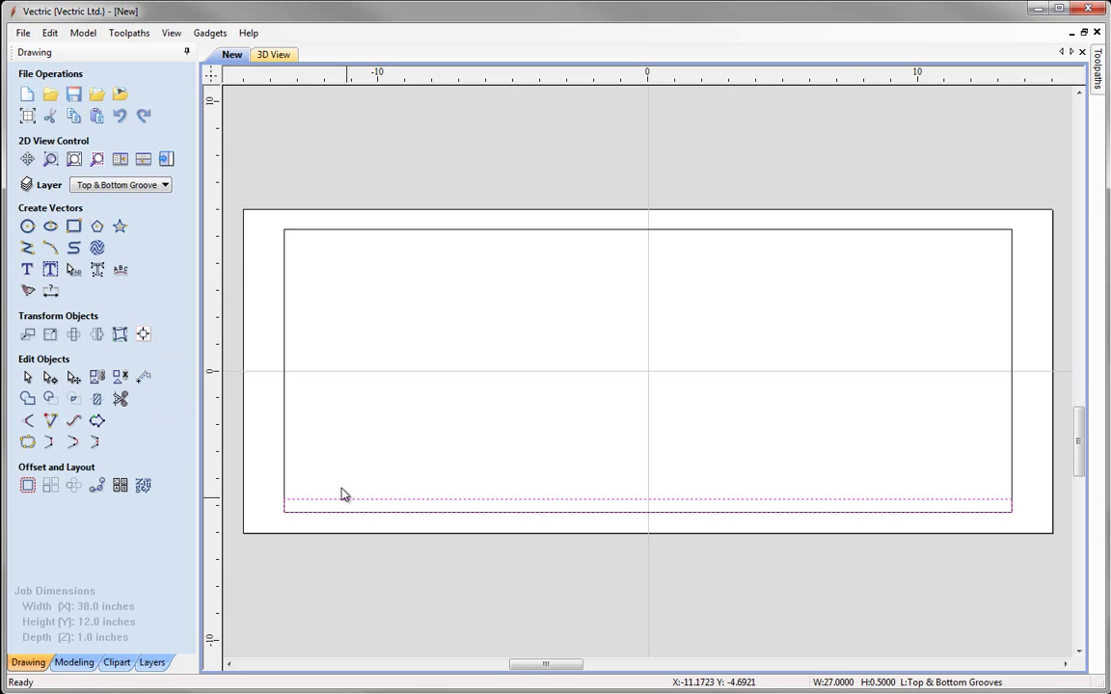
click(26, 337)
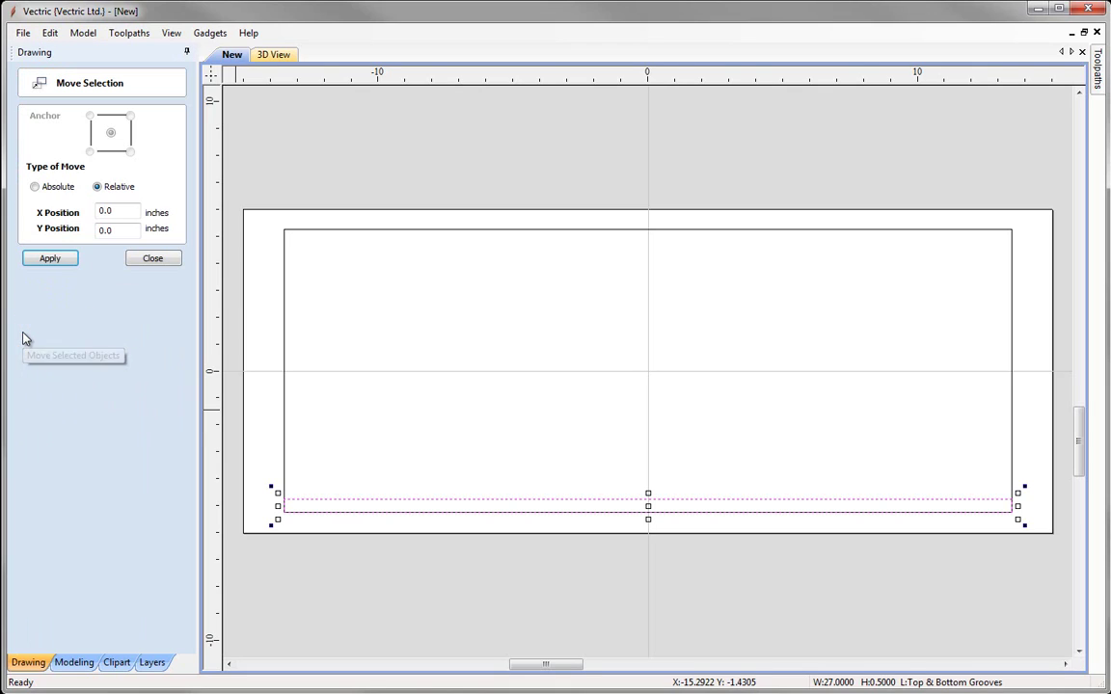
double_click(118, 230)
text(3/8)
key(Tab)
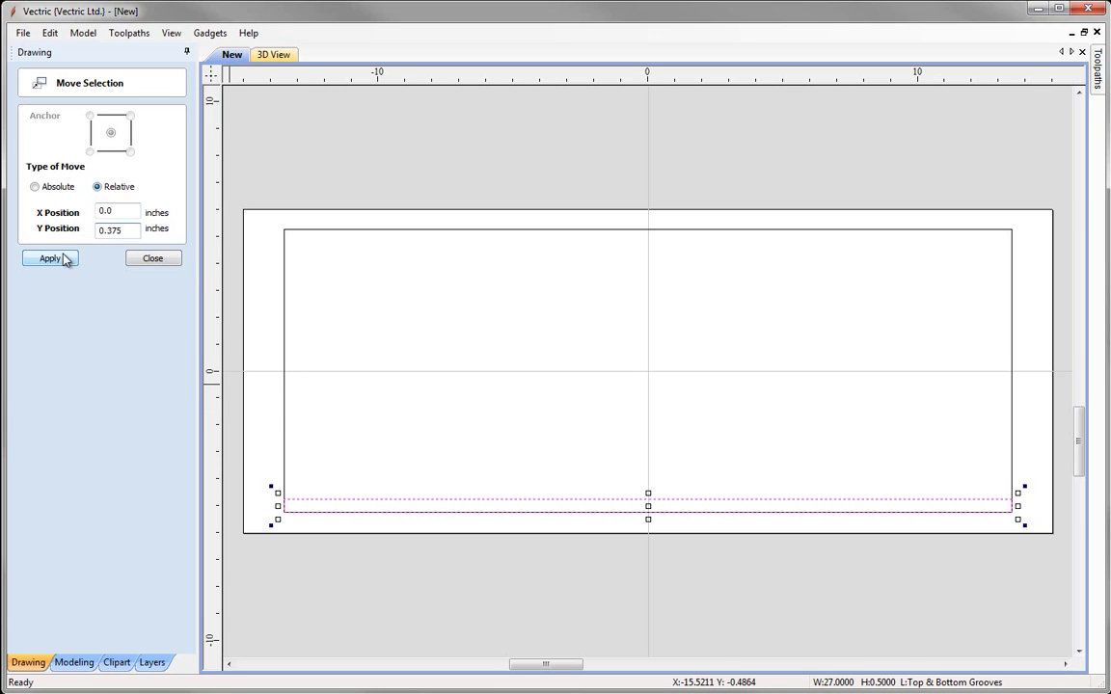
click(65, 261)
click(141, 260)
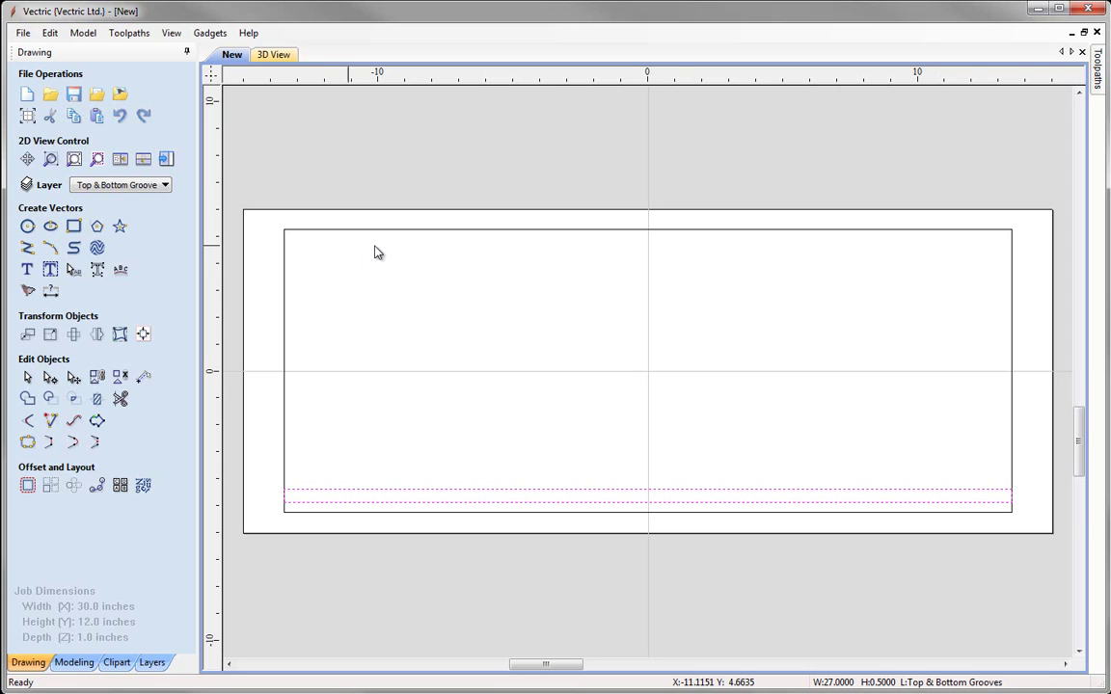
- Create a mirrored copy of the groove rectangle, flipped vertically about the job center
click(96, 334)
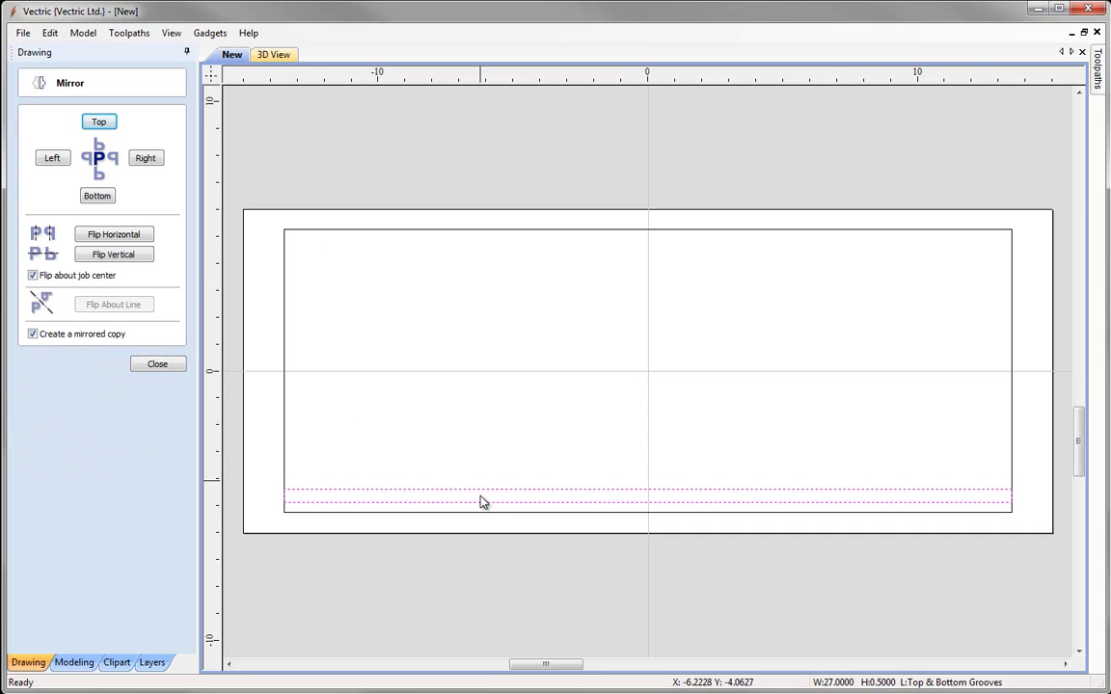
click(119, 258)
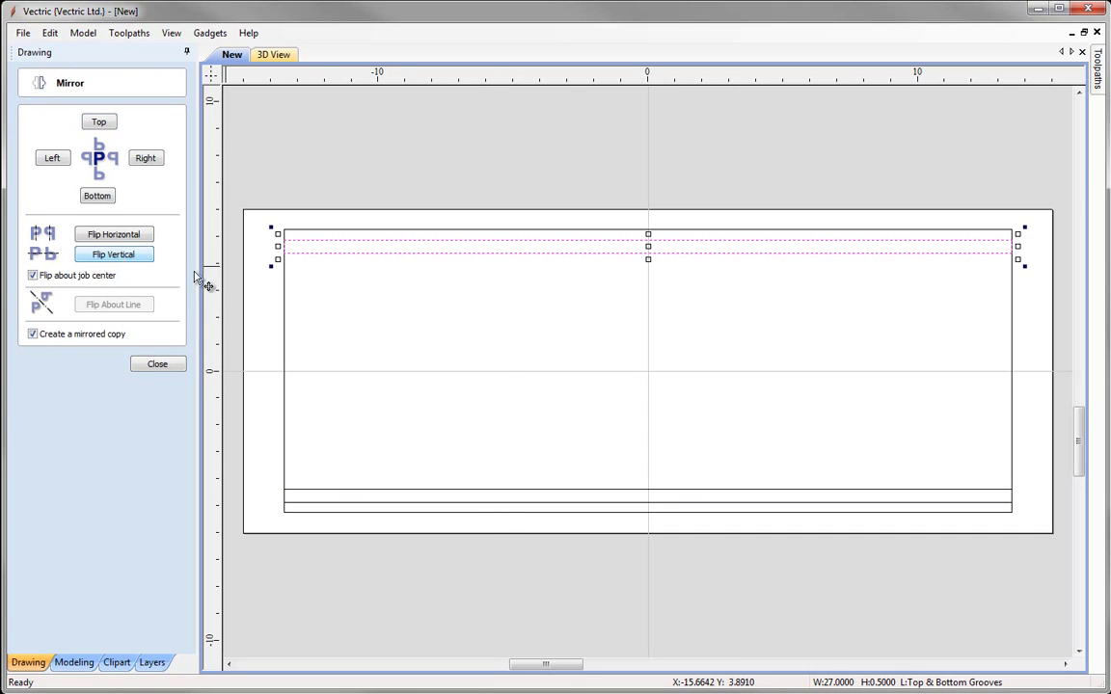
click(158, 365)
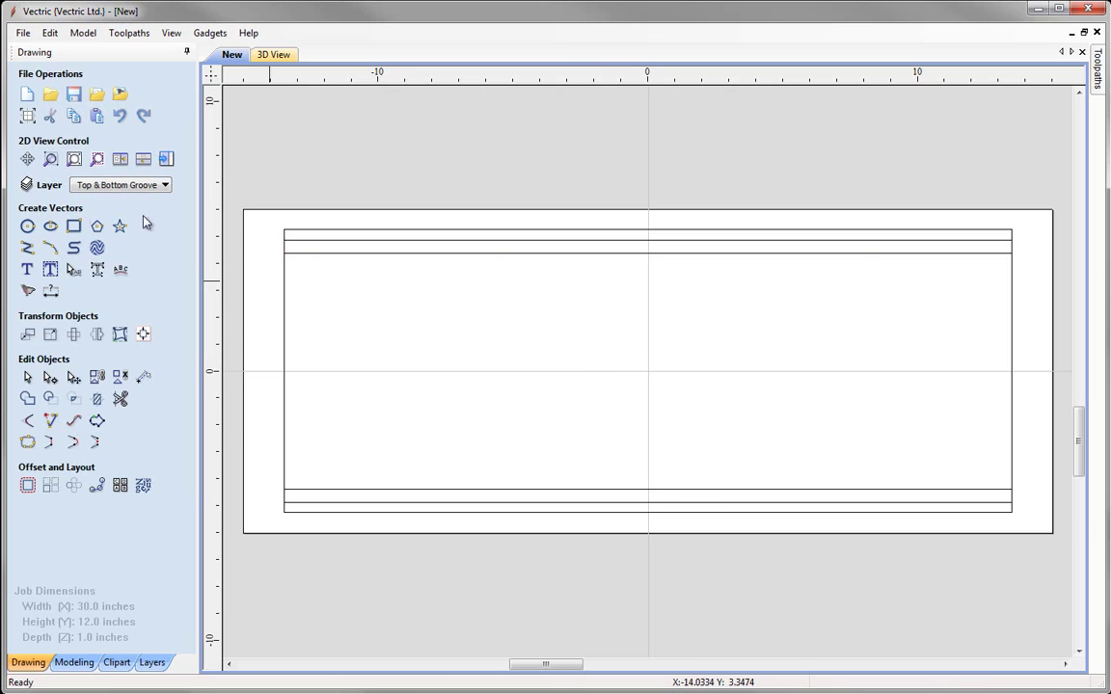
- Hide the Outline Shape and Top & Bottom Grooves layers and add a new layer named Foils
click(144, 184)
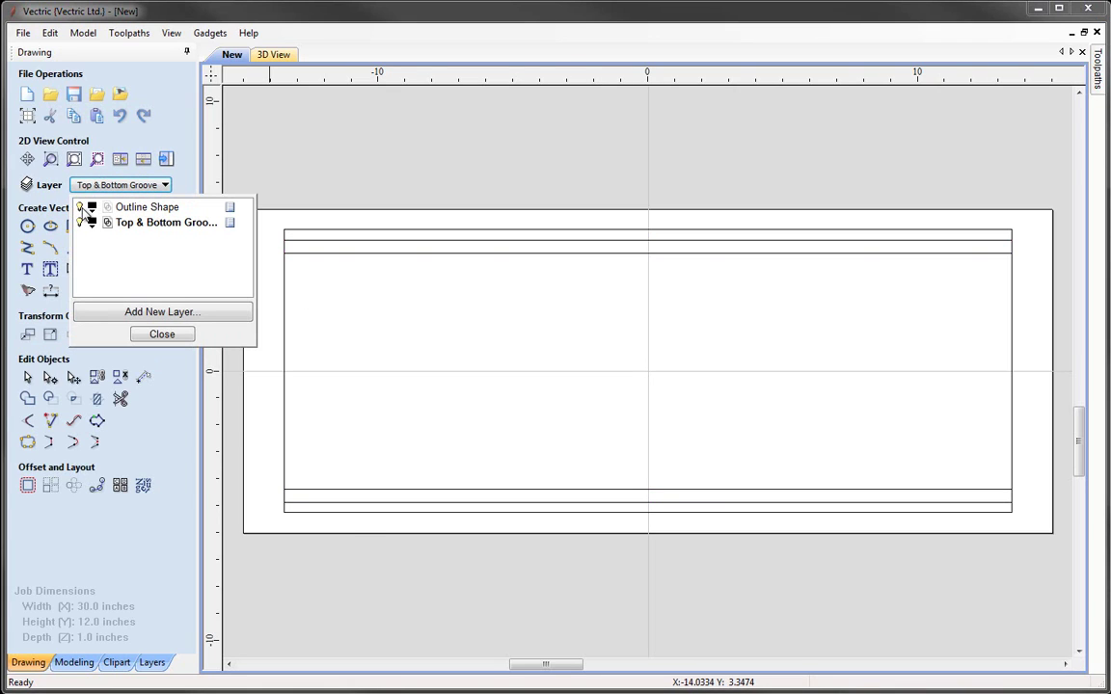
click(79, 206)
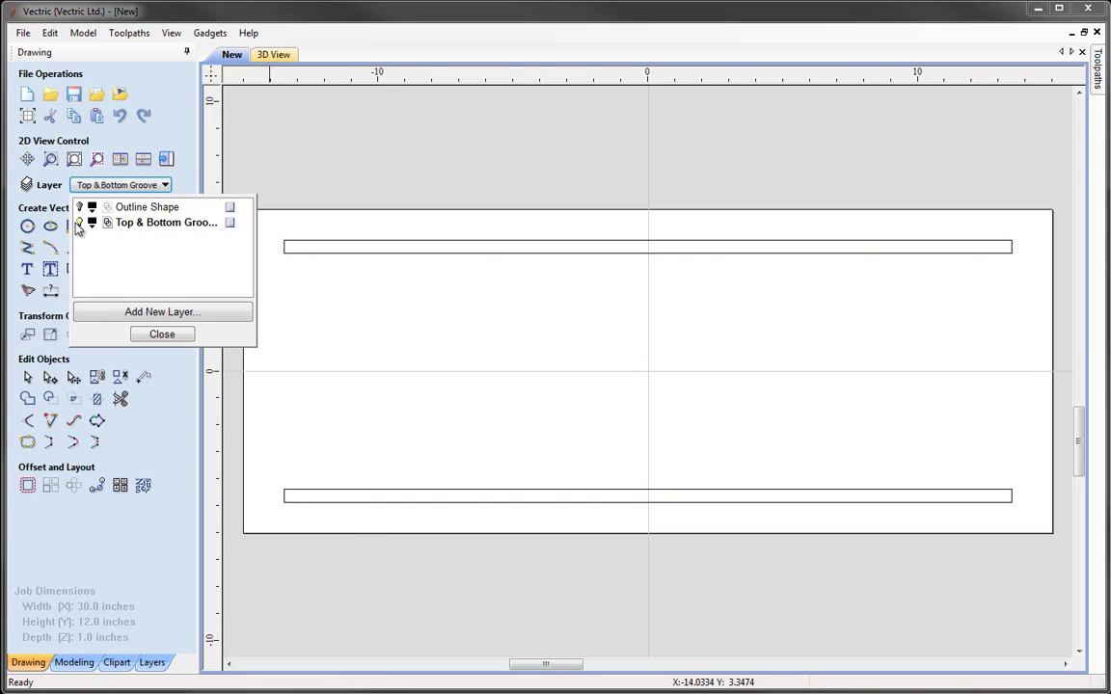
click(79, 221)
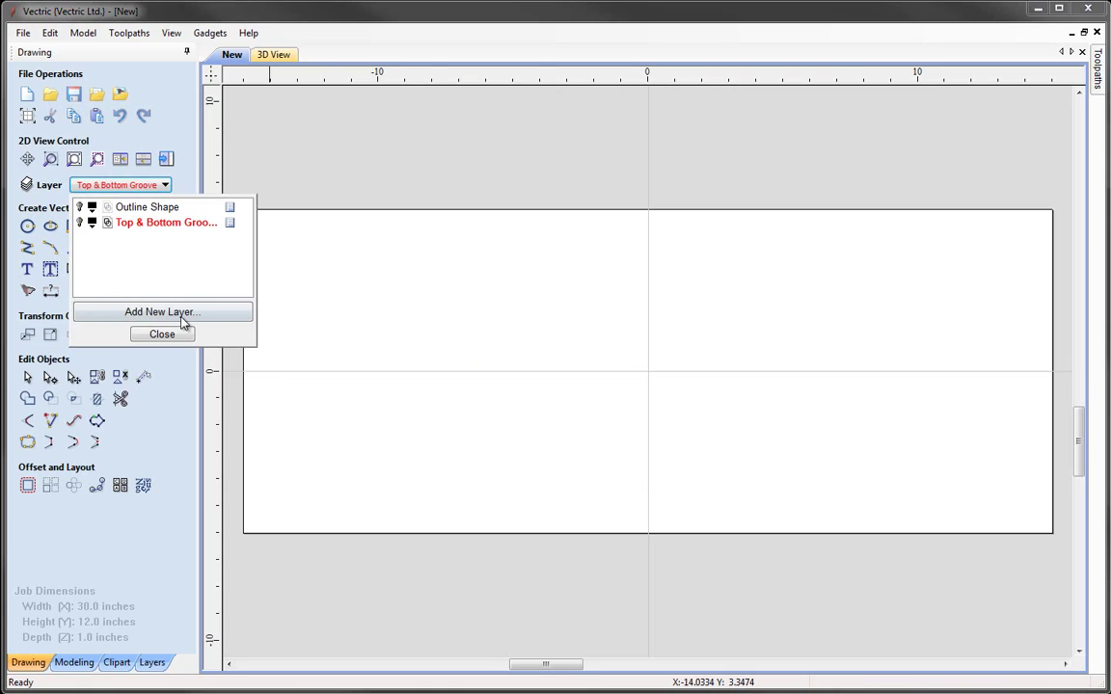
click(159, 311)
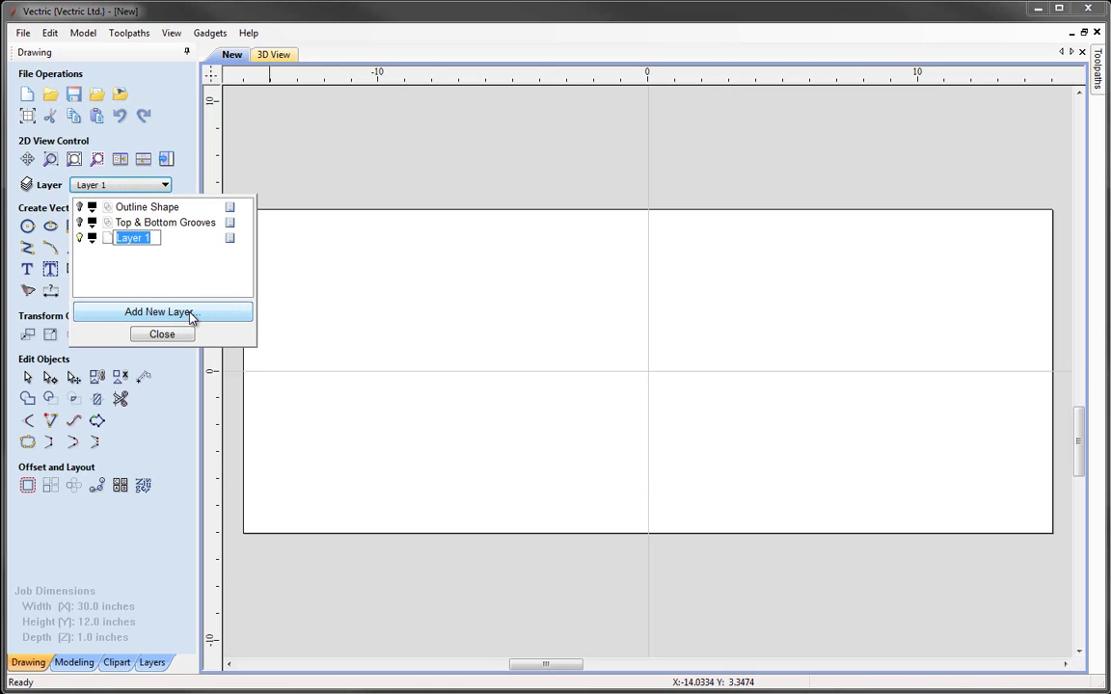
text(Foils)
key(Return)
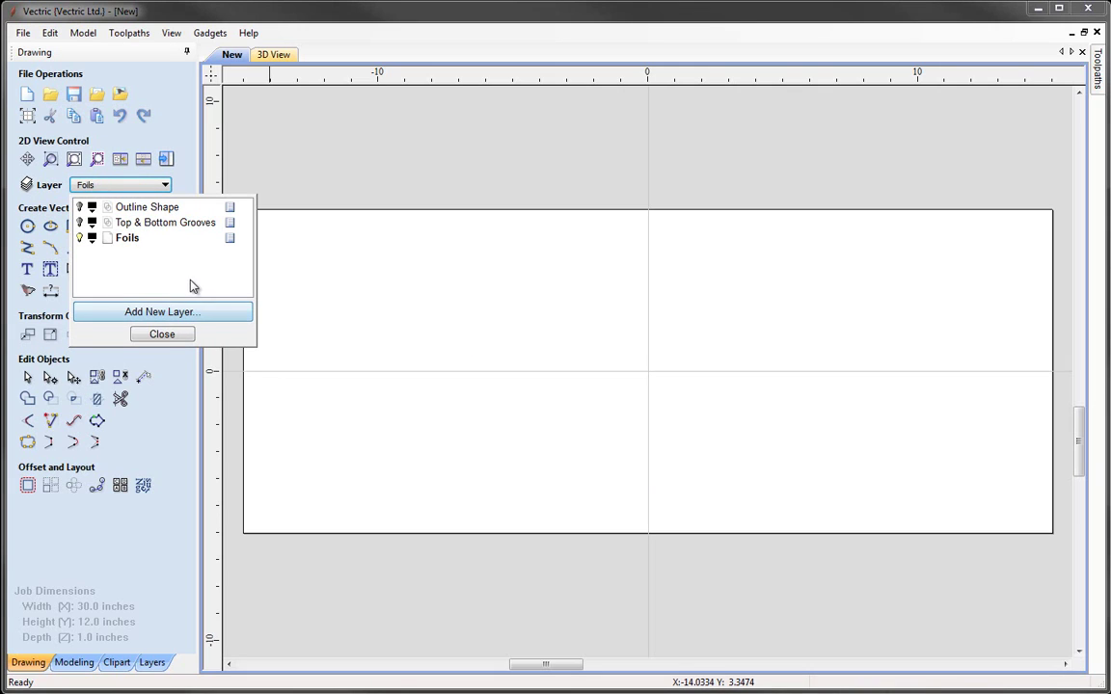
click(163, 336)
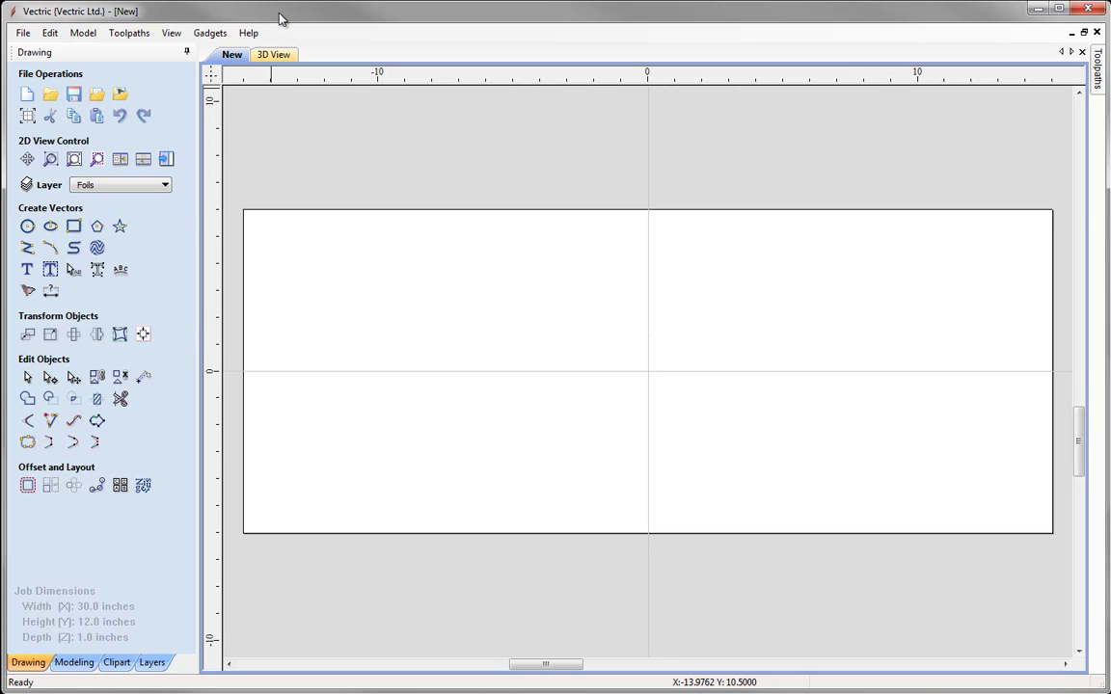
- Draw a circle 1.5 inches in diameter centered at X 0, Y 0
click(30, 229)
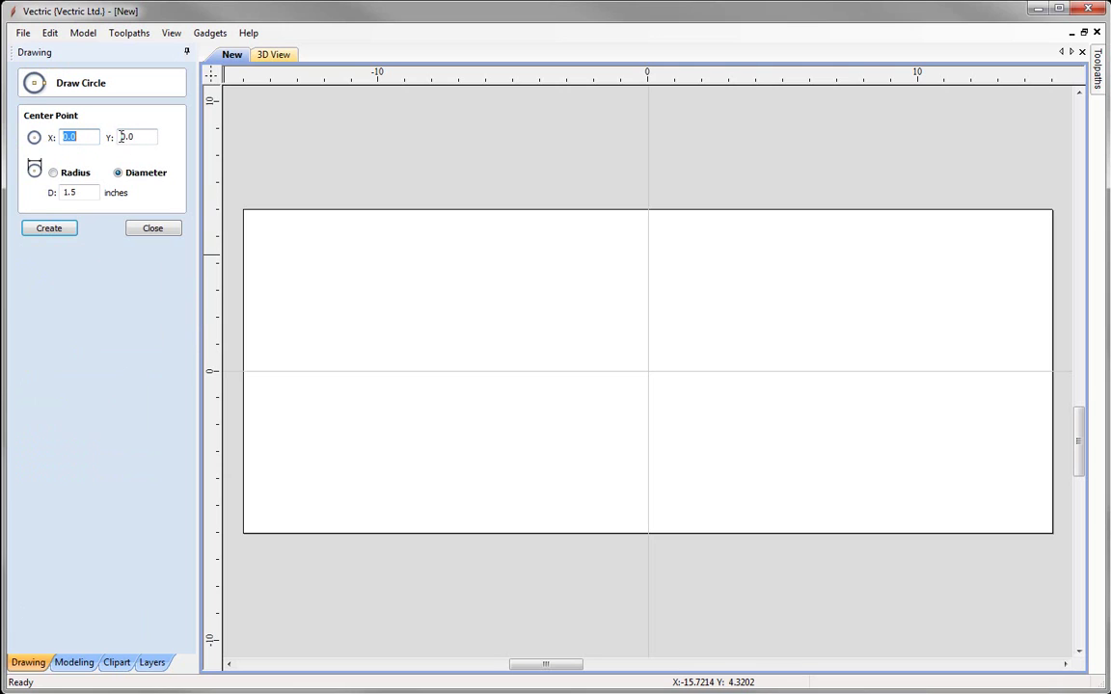
click(93, 192)
text(1.5)
click(53, 229)
click(149, 233)
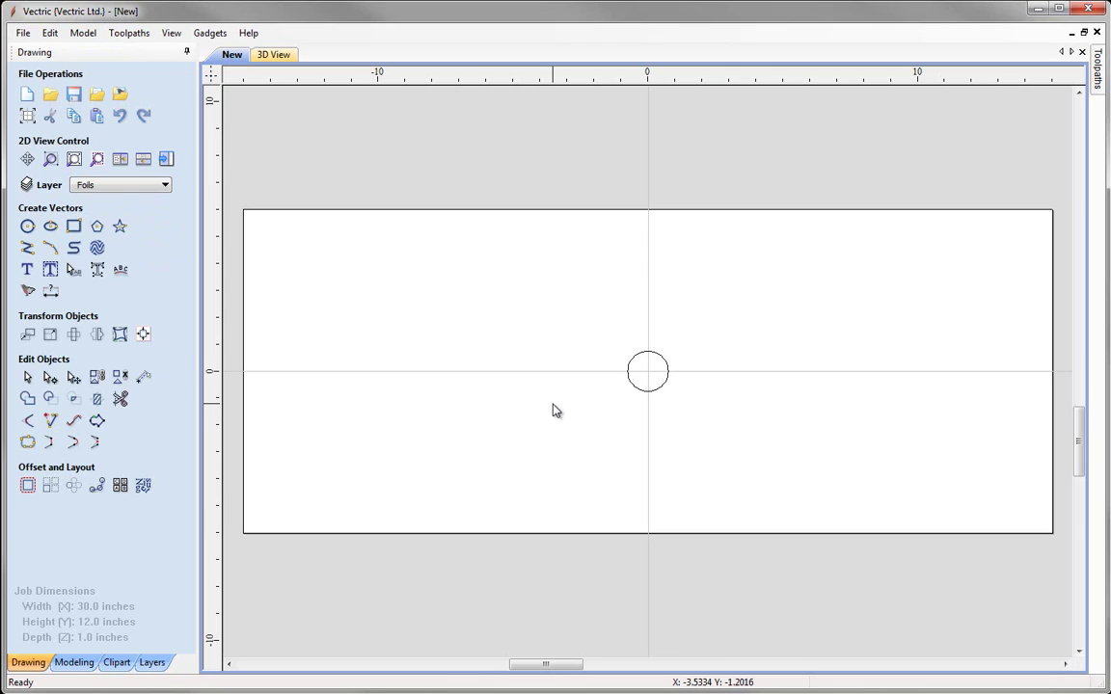
- Move the 1.5 inch circle straight down with a relative move until its upper edge sits just above the job center
click(653, 390)
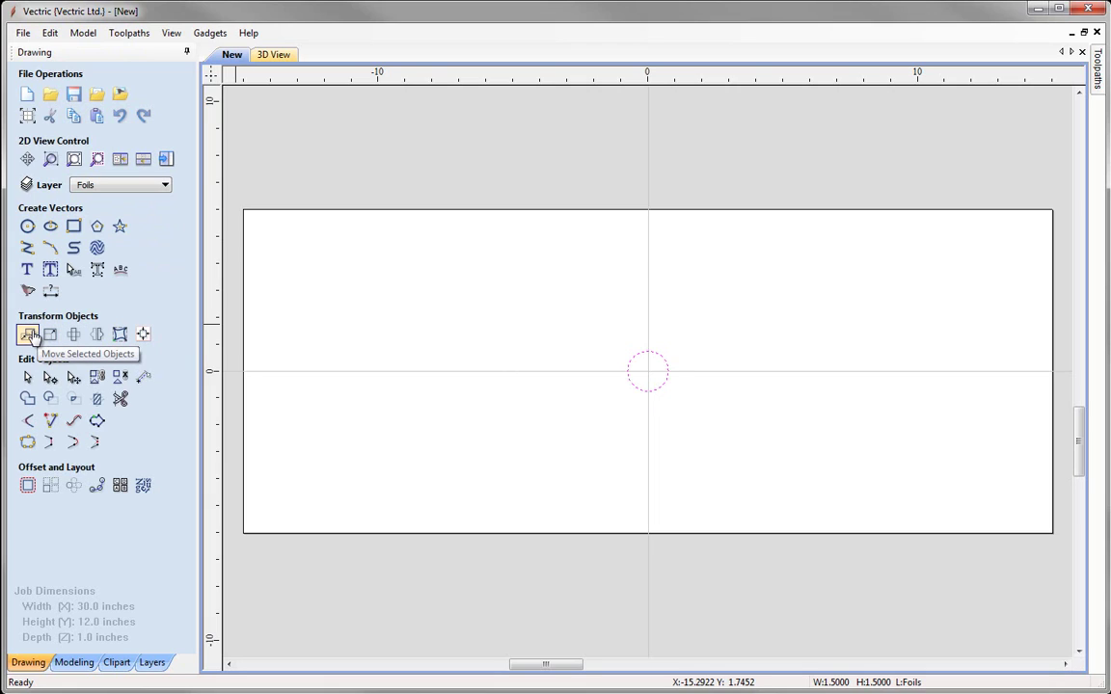
click(29, 335)
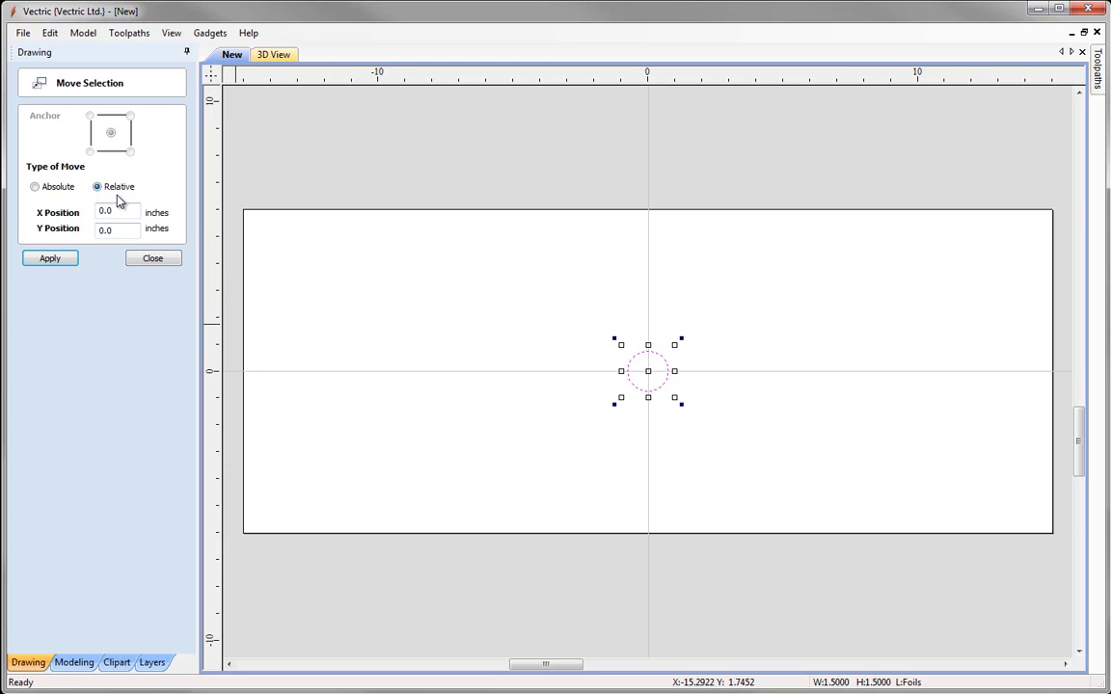
click(103, 229)
key(Tab)
click(56, 260)
click(149, 260)
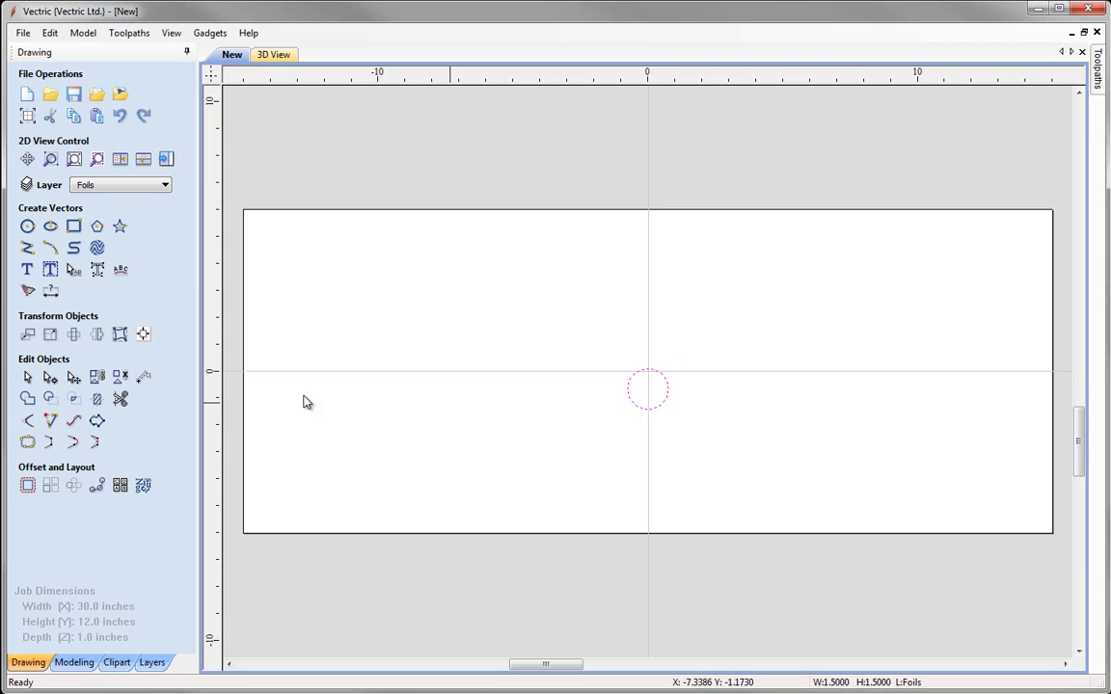
- Circular-copy the circle as 3 rotated items over a 360 degree total angle about X 0, Y 0, and weld them into one trefoil outline
click(74, 488)
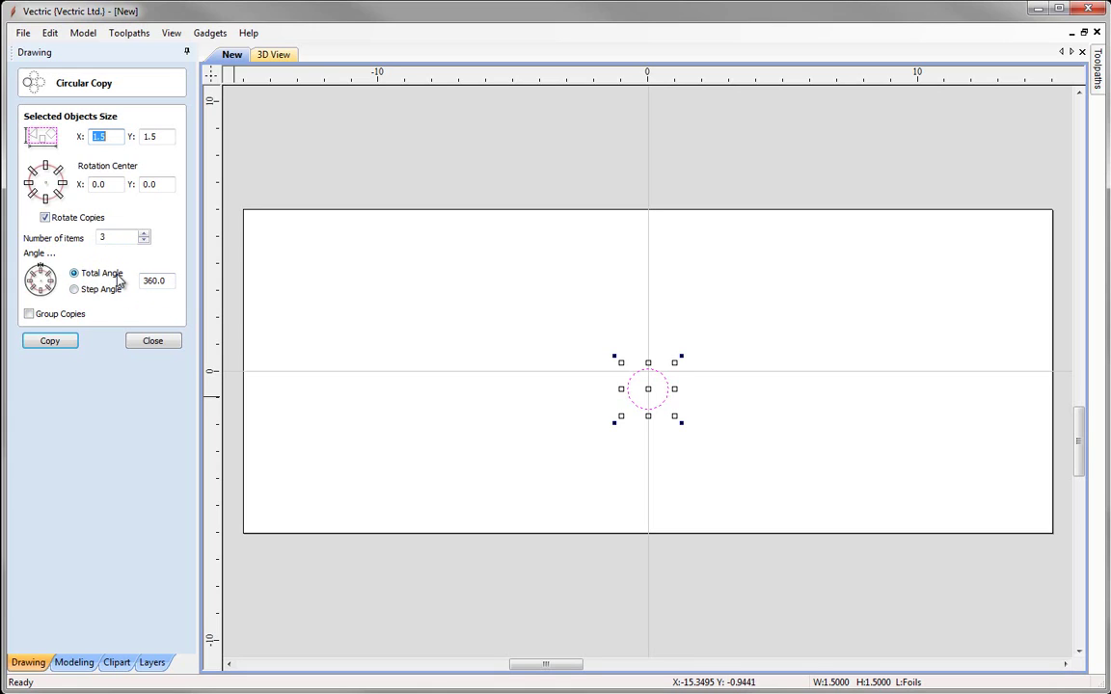
click(64, 341)
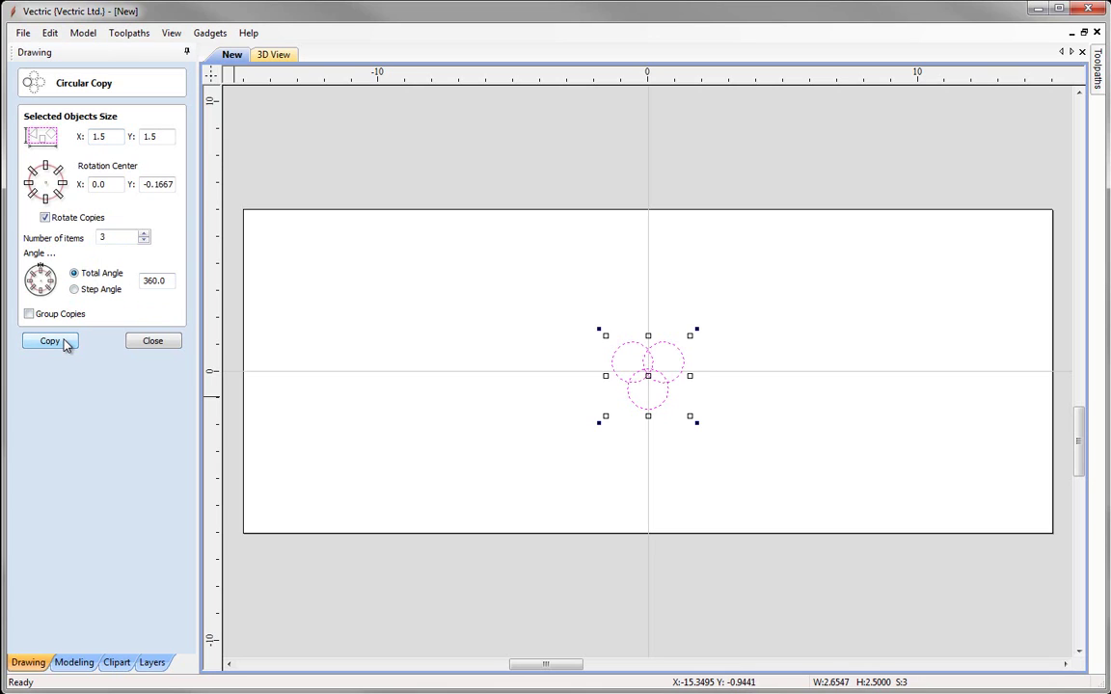
click(152, 341)
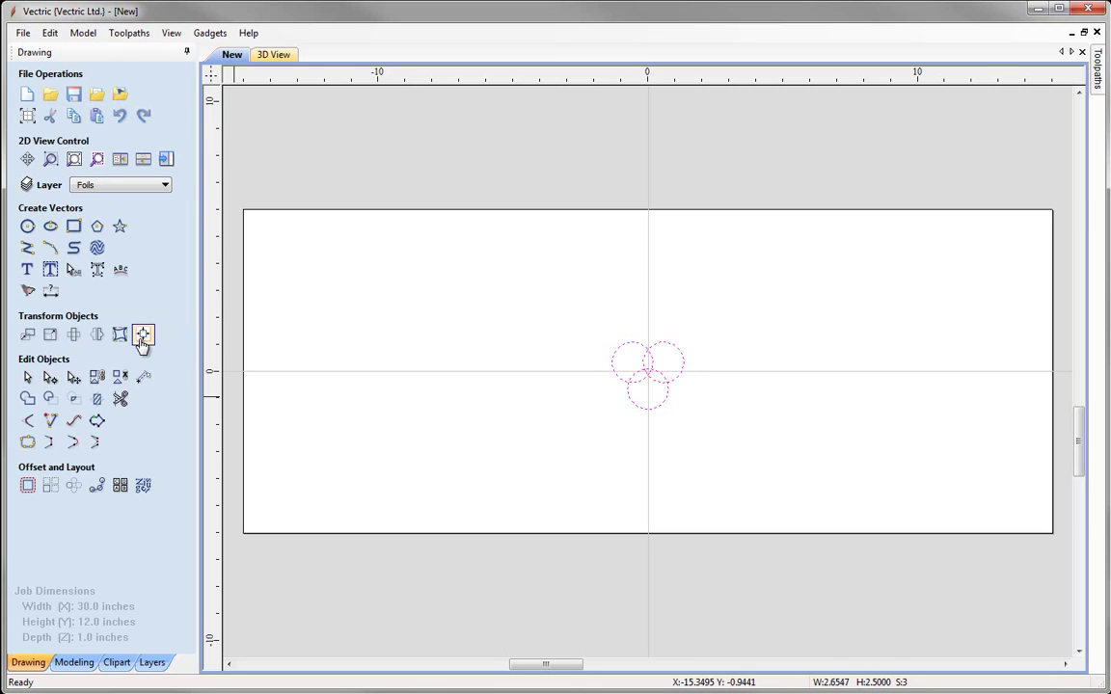
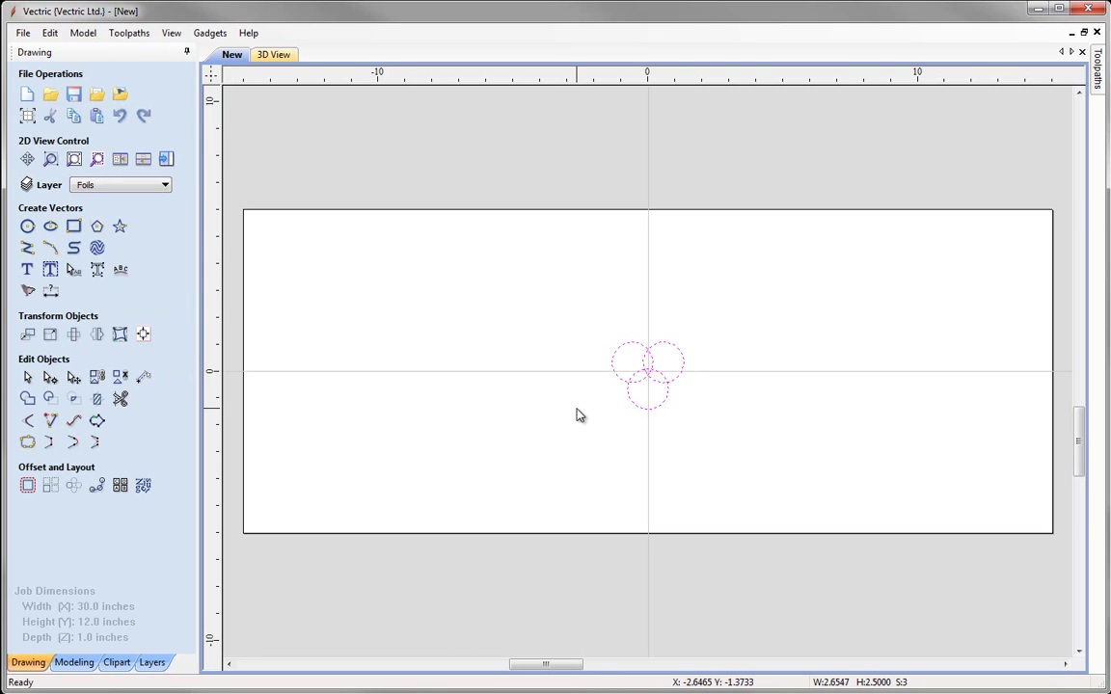
scroll(595, 409, up, 2)
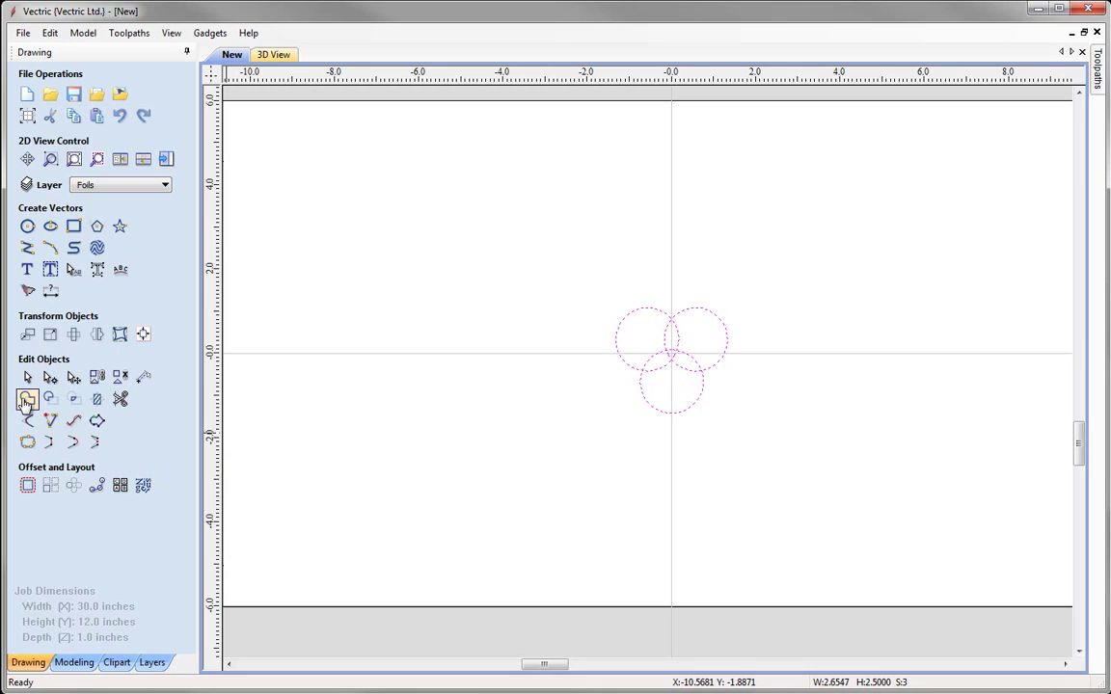
click(26, 400)
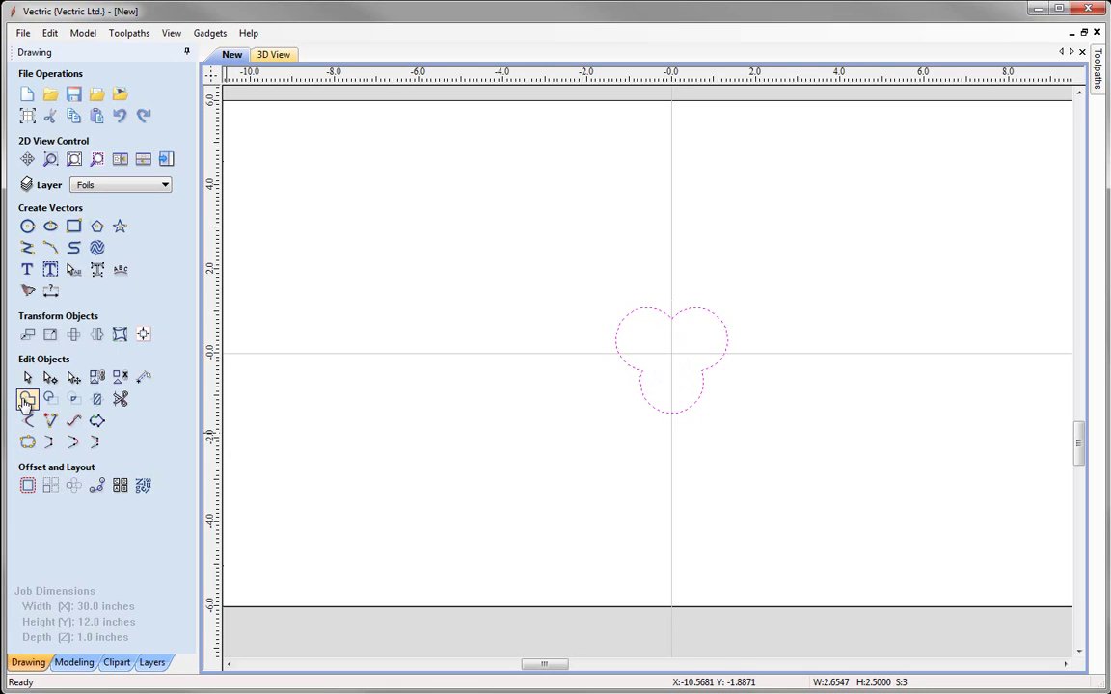
- Offset the trefoil outline inwards by 0.25 inches with sharp corners, keeping the original, and clear the selection
click(26, 487)
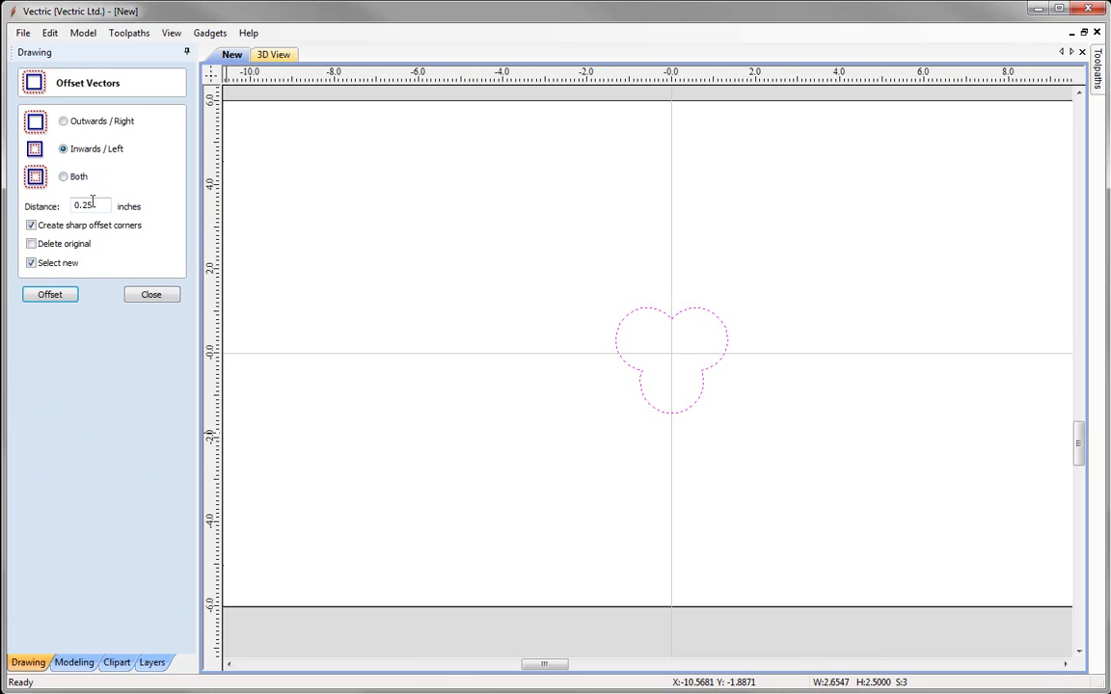
double_click(75, 206)
text(0.25)
click(50, 295)
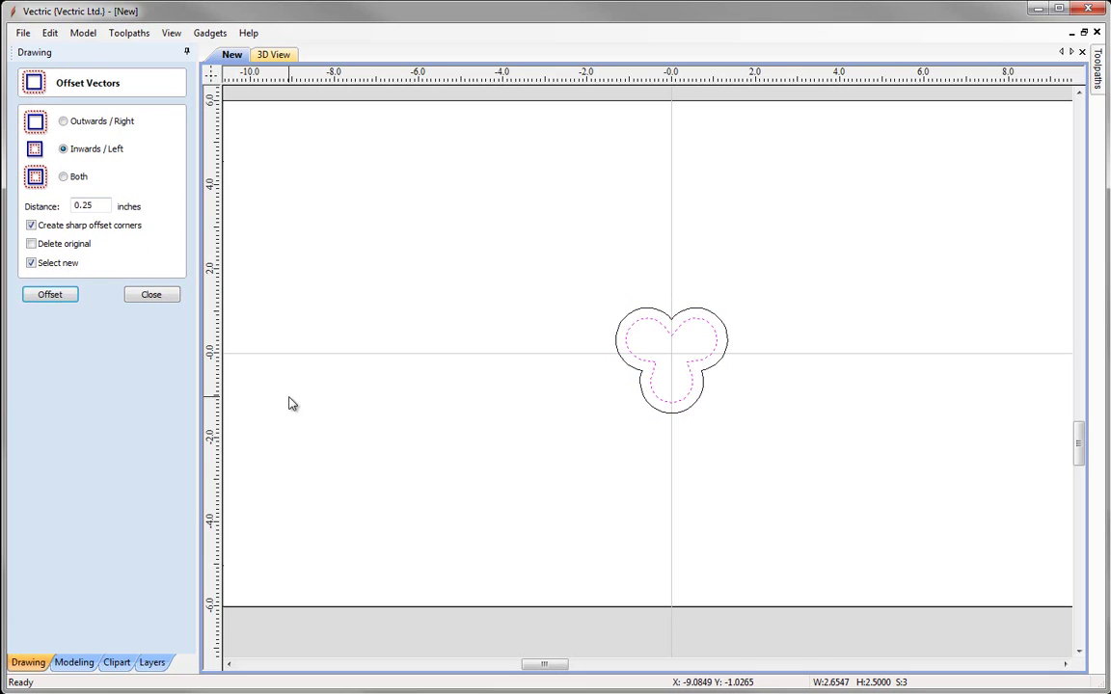
click(152, 295)
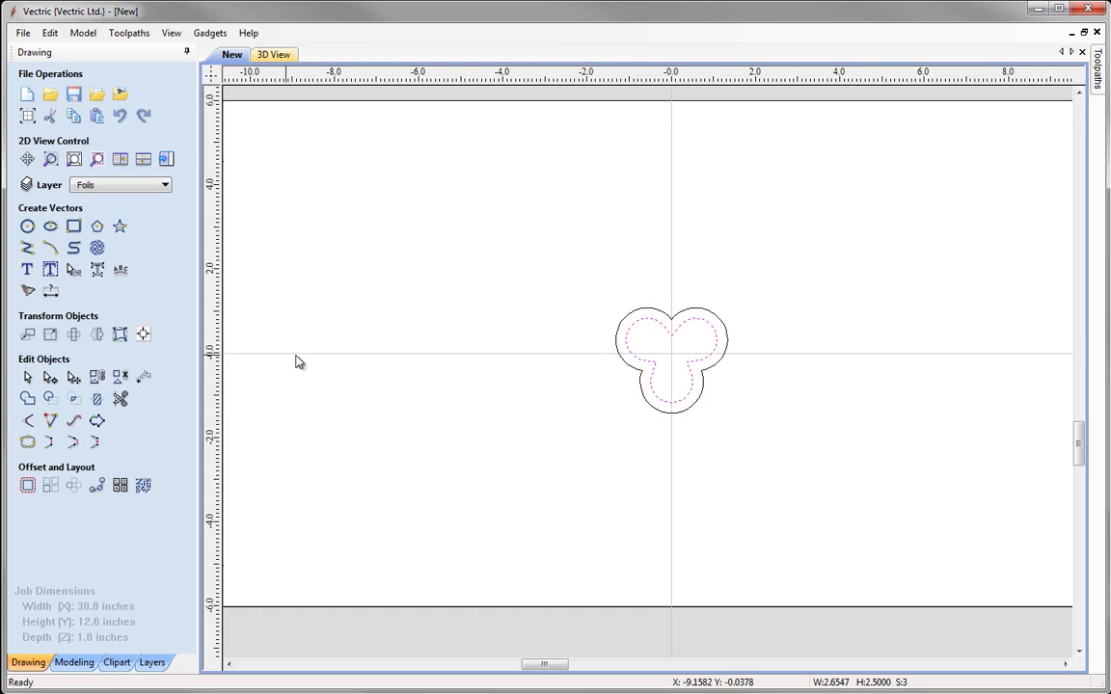
key(Escape)
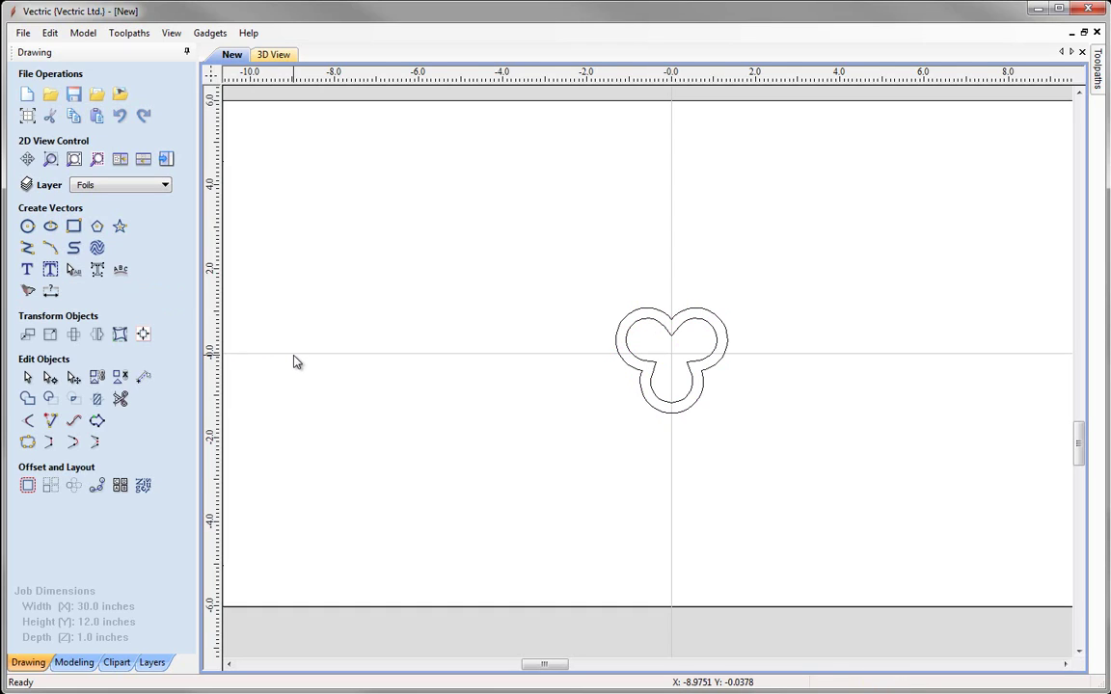
- Draw a circle 1.25 inches in diameter centered at X 0, Y 0 over the trefoils
click(27, 226)
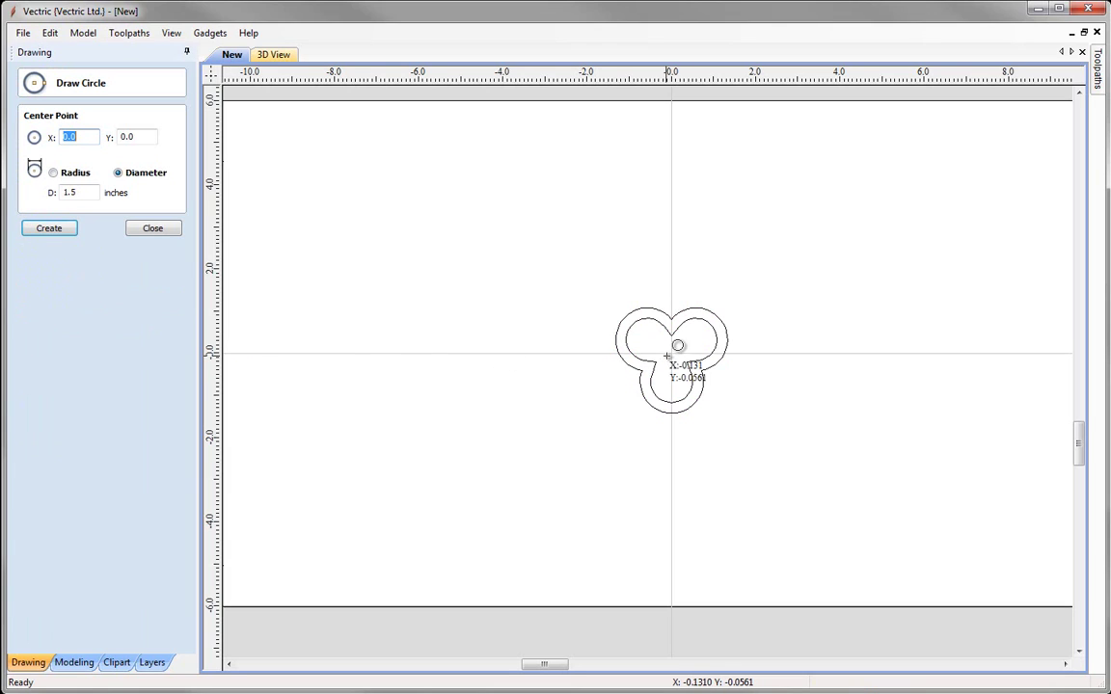
drag(672, 354, 650, 341)
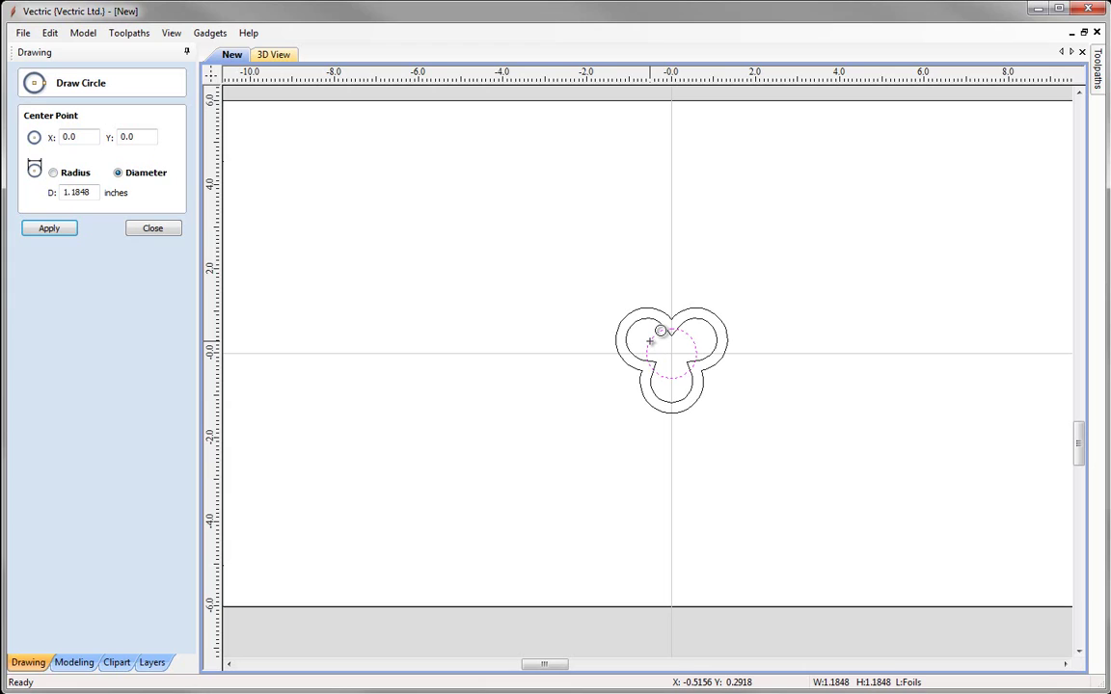
click(89, 192)
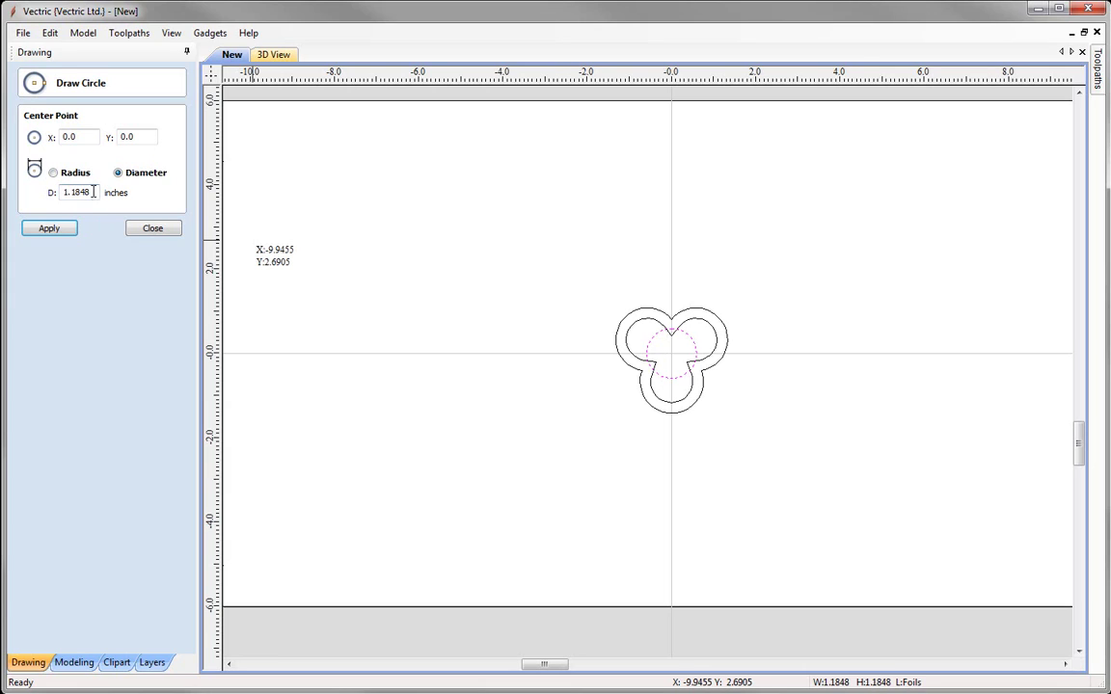
double_click(58, 192)
text(1.25)
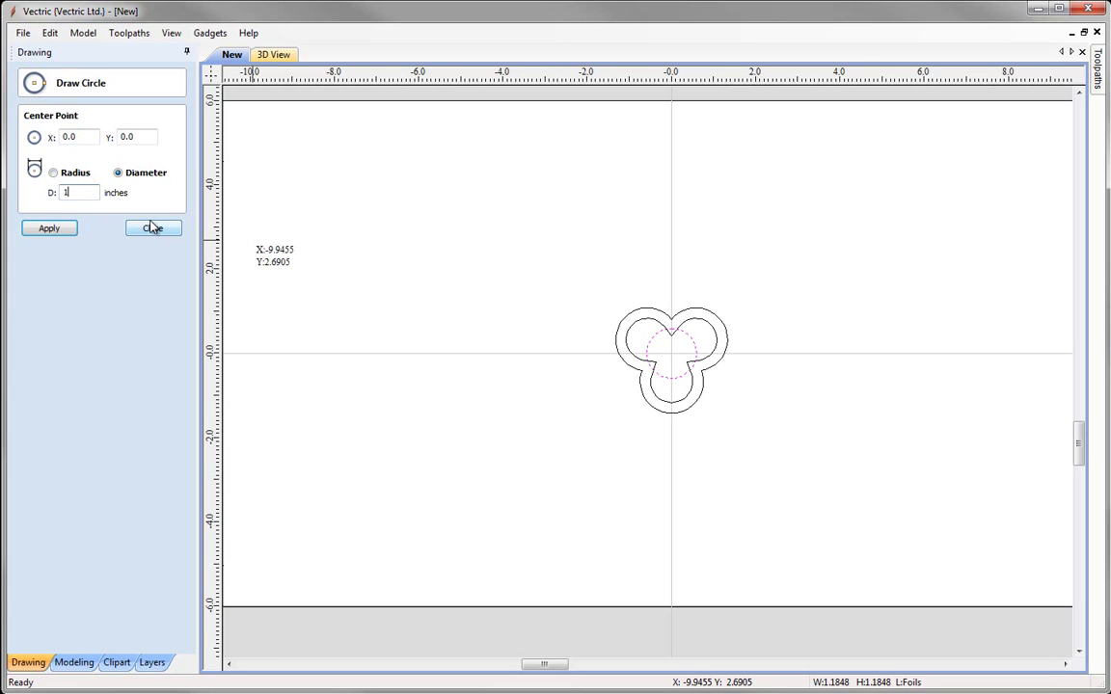
click(60, 230)
click(135, 230)
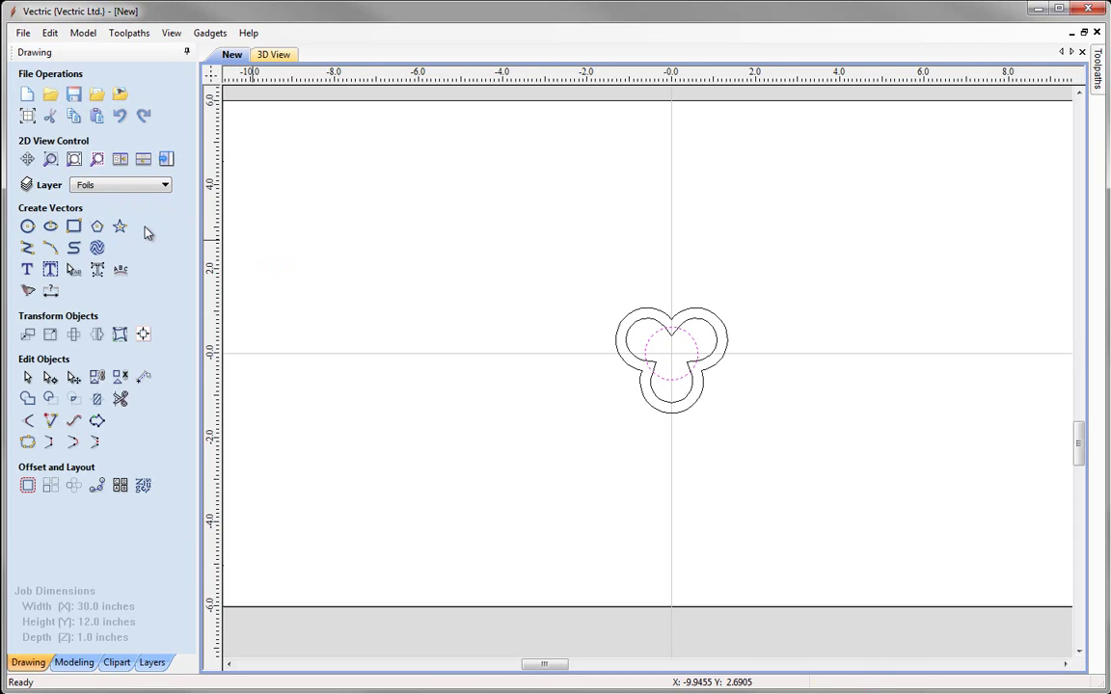
- Weld the 1.25 inch circle to the inner trefoil outline and clear the selection
shift+click(642, 328)
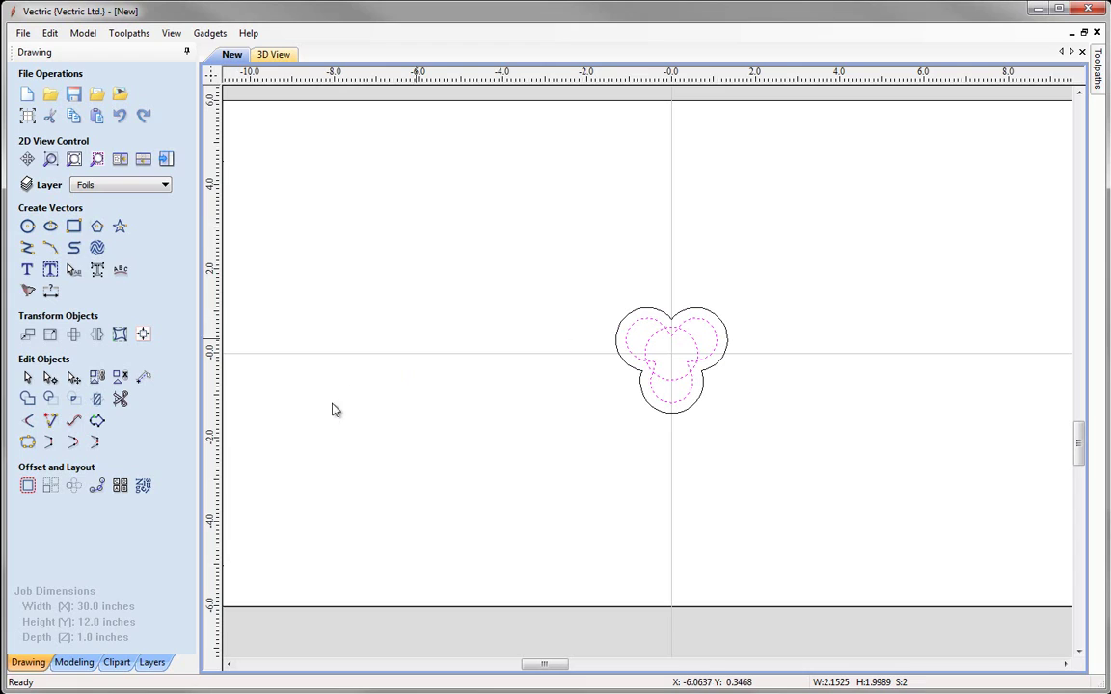
click(28, 400)
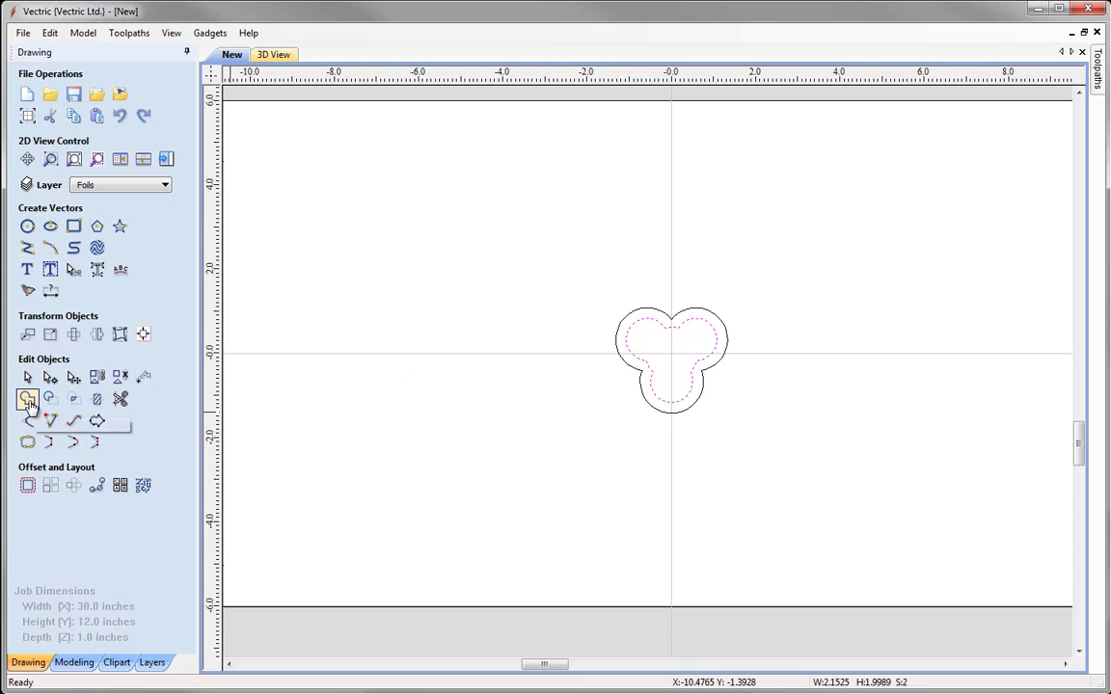
click(463, 454)
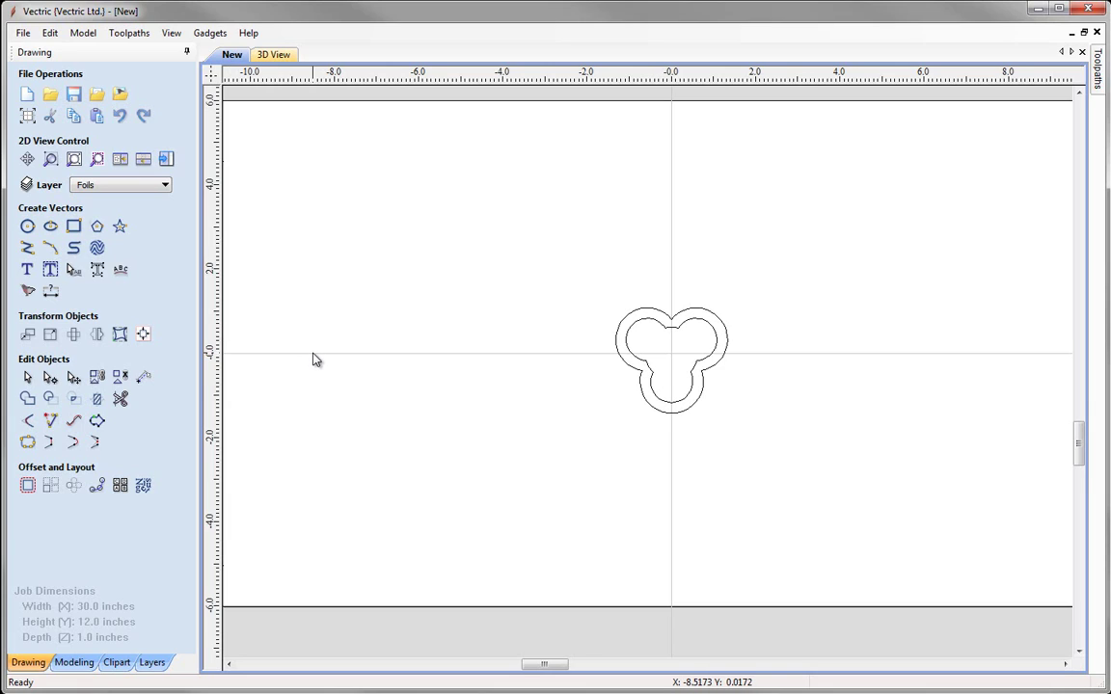
- Draw a circle 7.5 inches in diameter centered at X 0, Y 0 around the trefoils
key(F3)
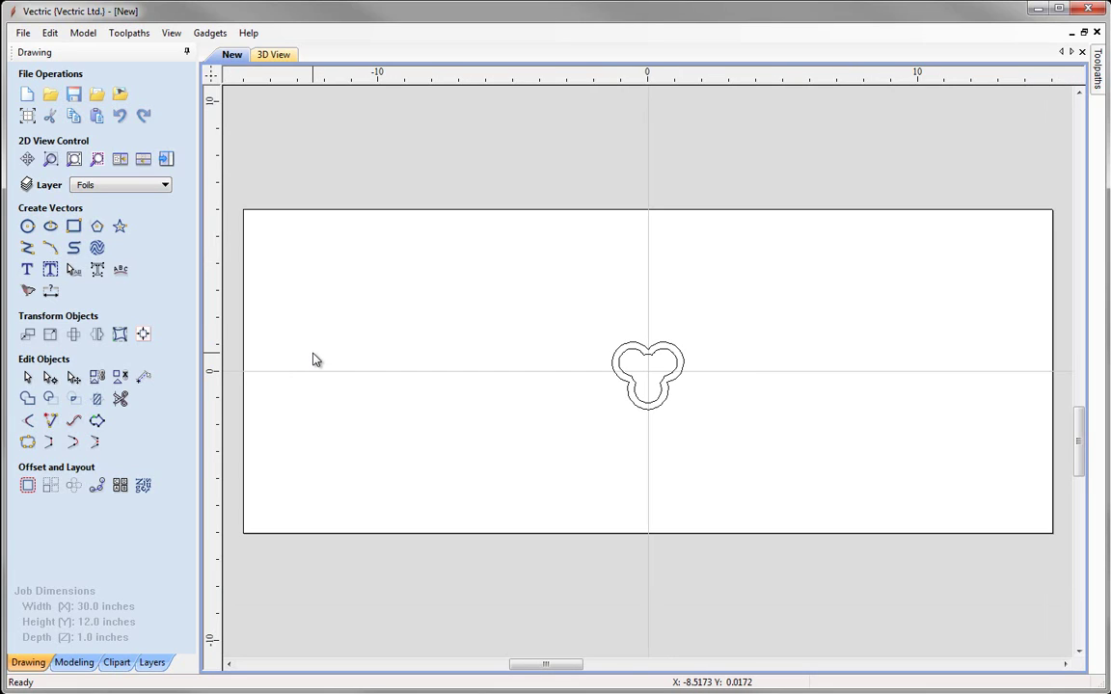
click(27, 228)
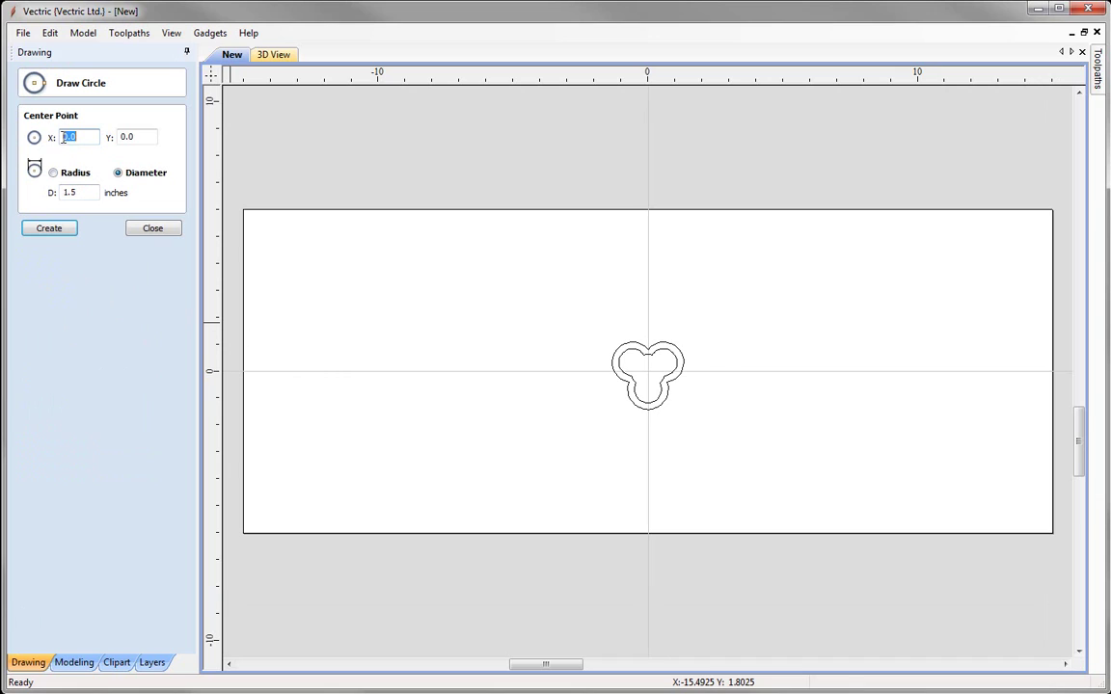
double_click(85, 192)
text(7.5)
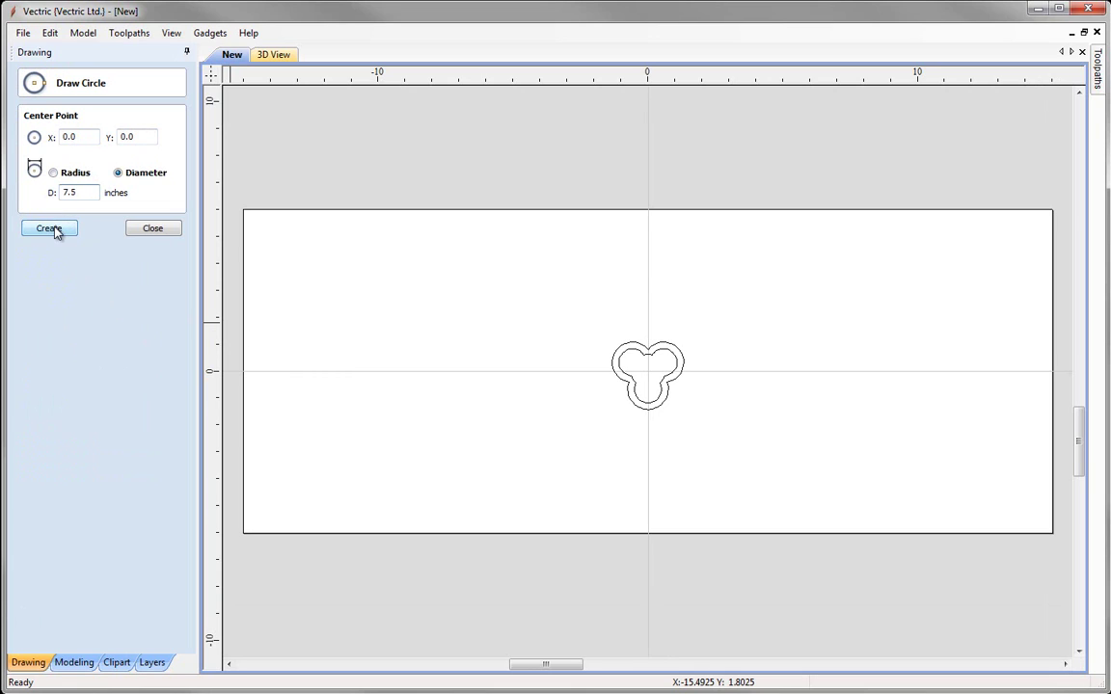
click(60, 223)
click(149, 229)
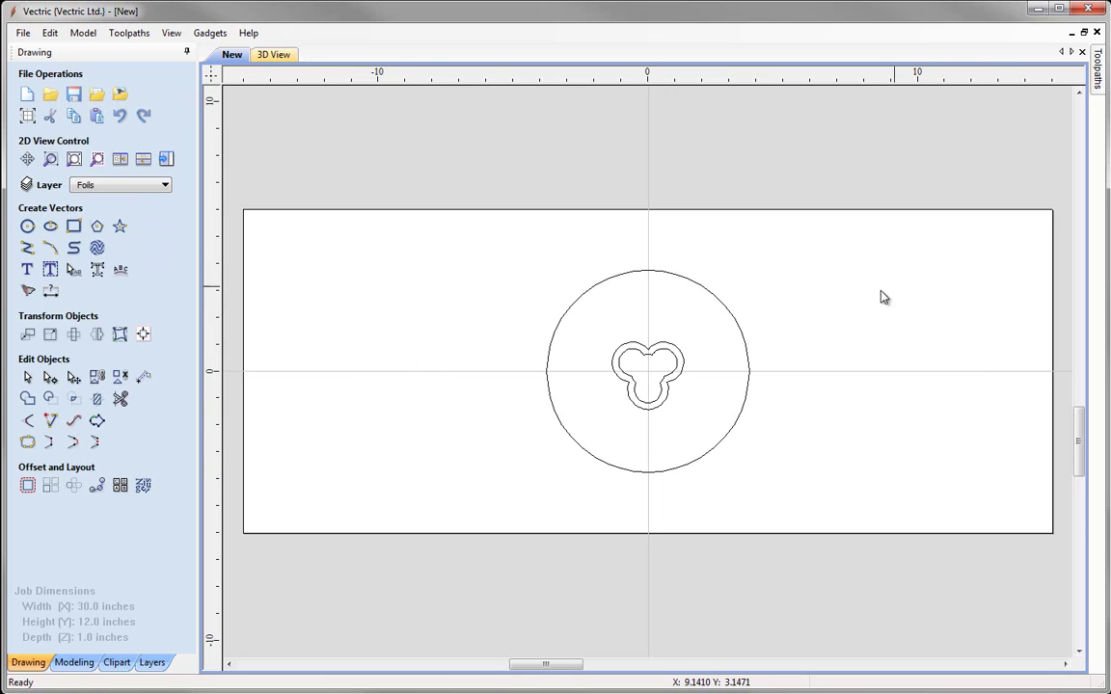
- Copy the 7.5 inch circle to the clipboard
click(581, 305)
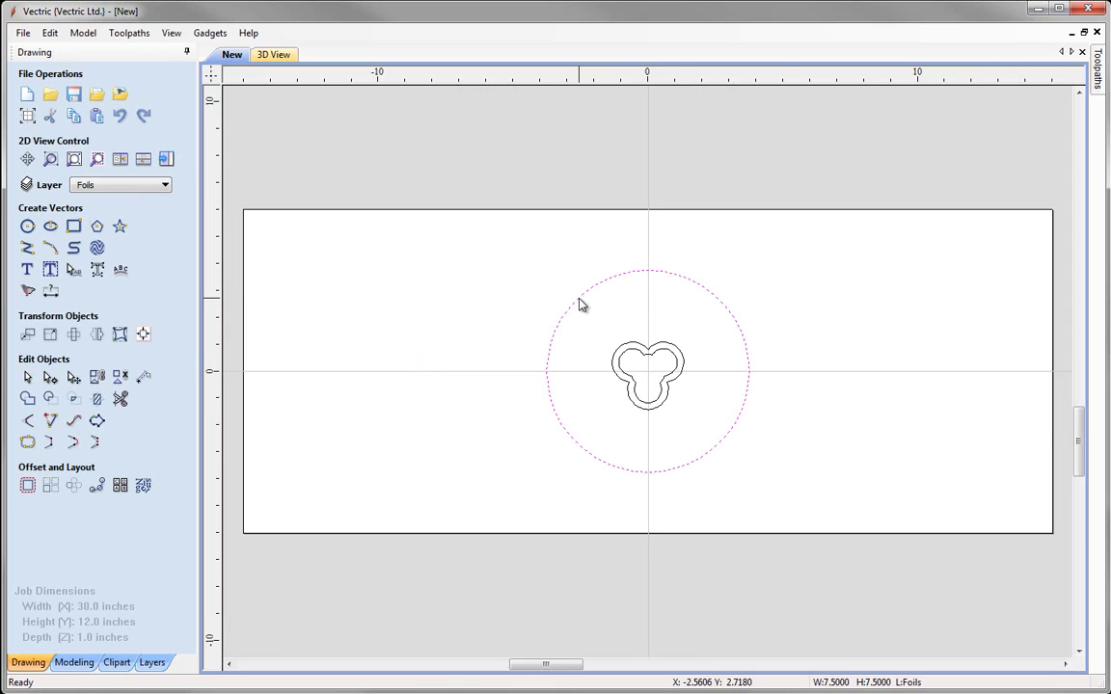
right_click(580, 305)
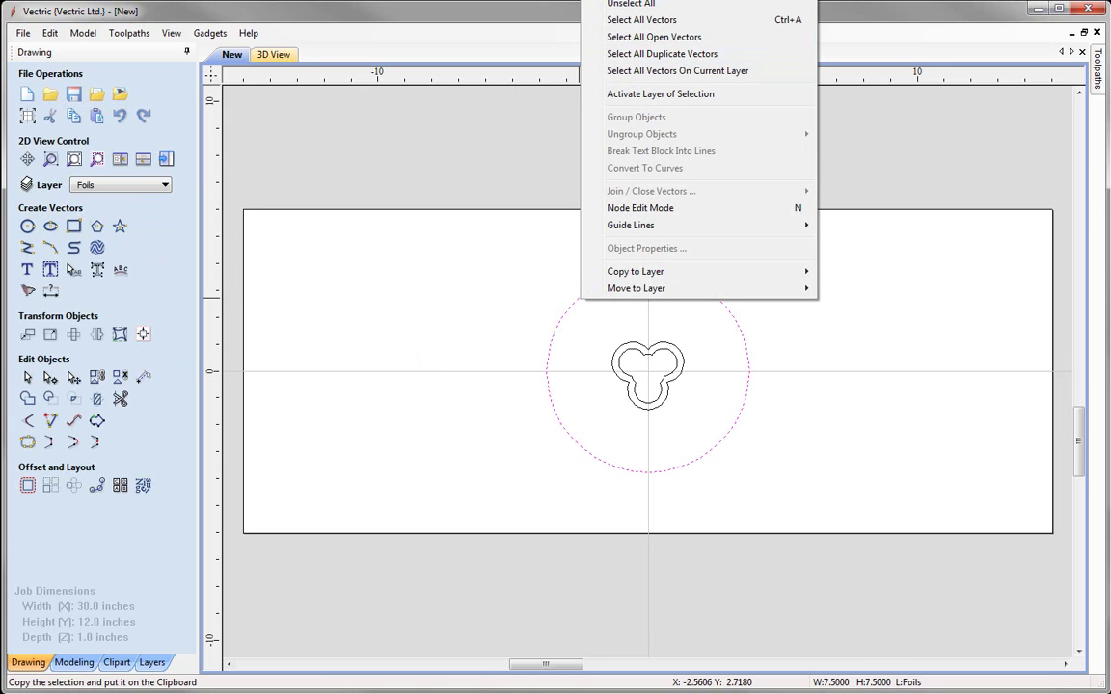
click(631, 2)
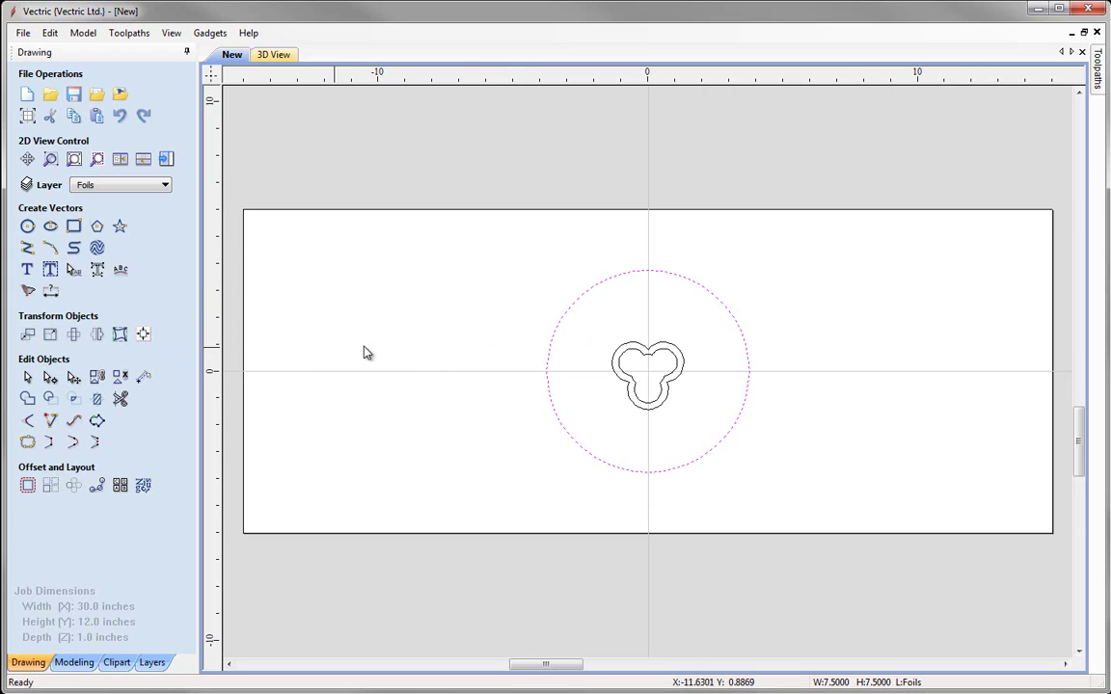
- Move the 7.5 inch circle by -9 inches in X relative to its current position
click(27, 335)
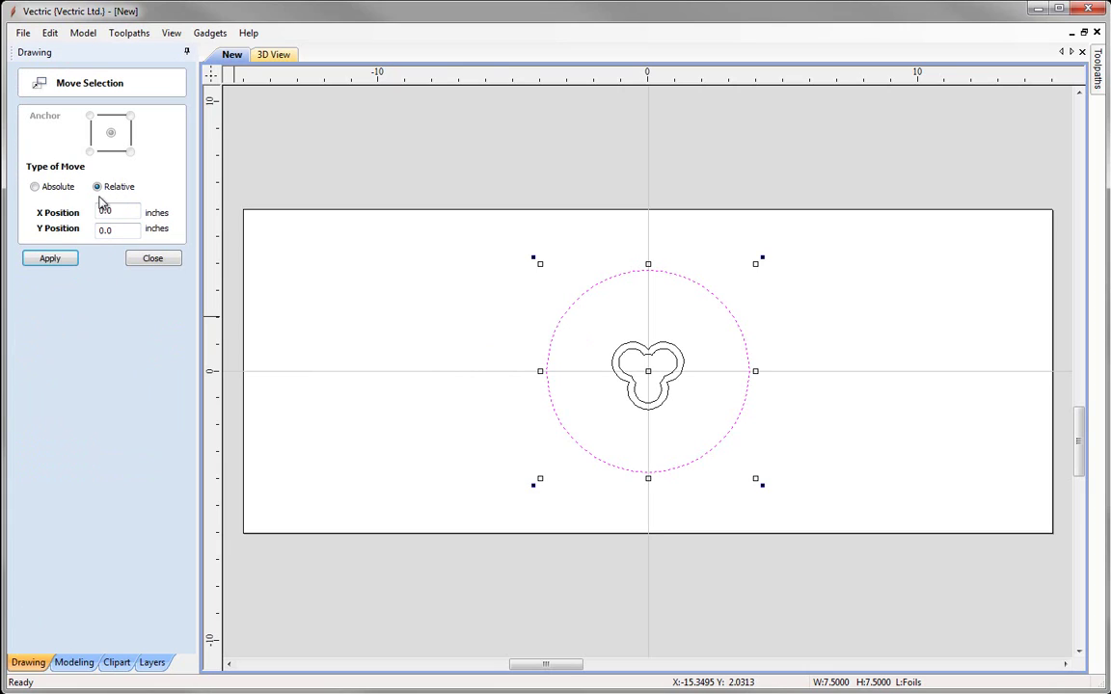
drag(109, 211, 68, 214)
text(-9)
click(51, 256)
click(153, 260)
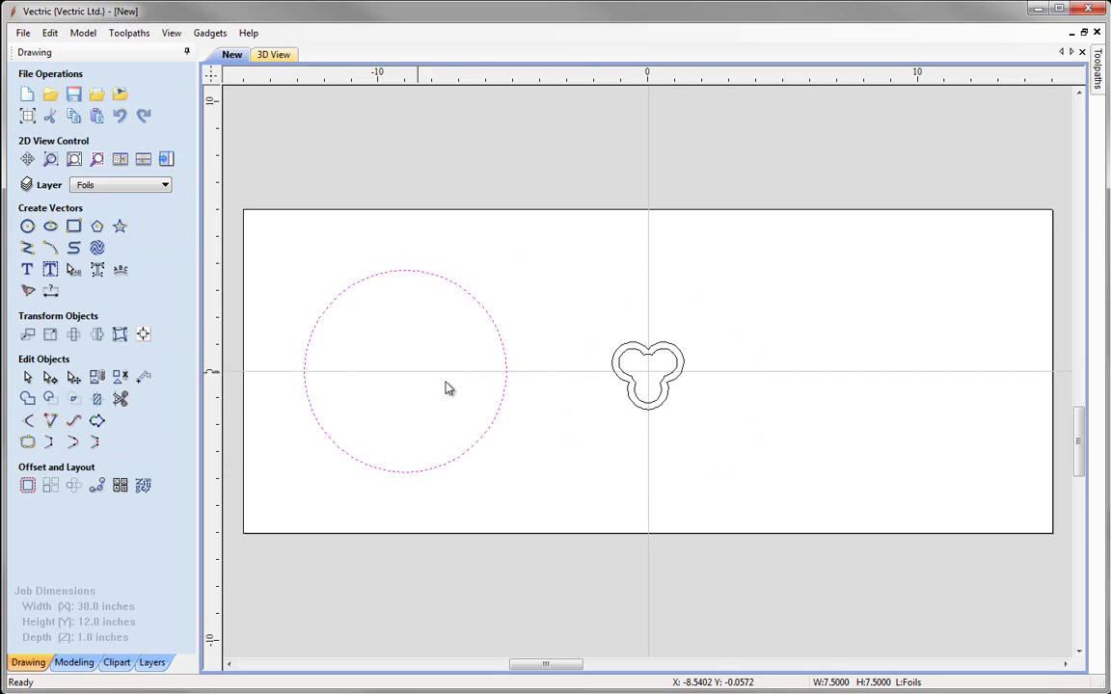
- Paste the copied 7.5 inch circle at the job center around the trefoils and clear the selection
click(566, 375)
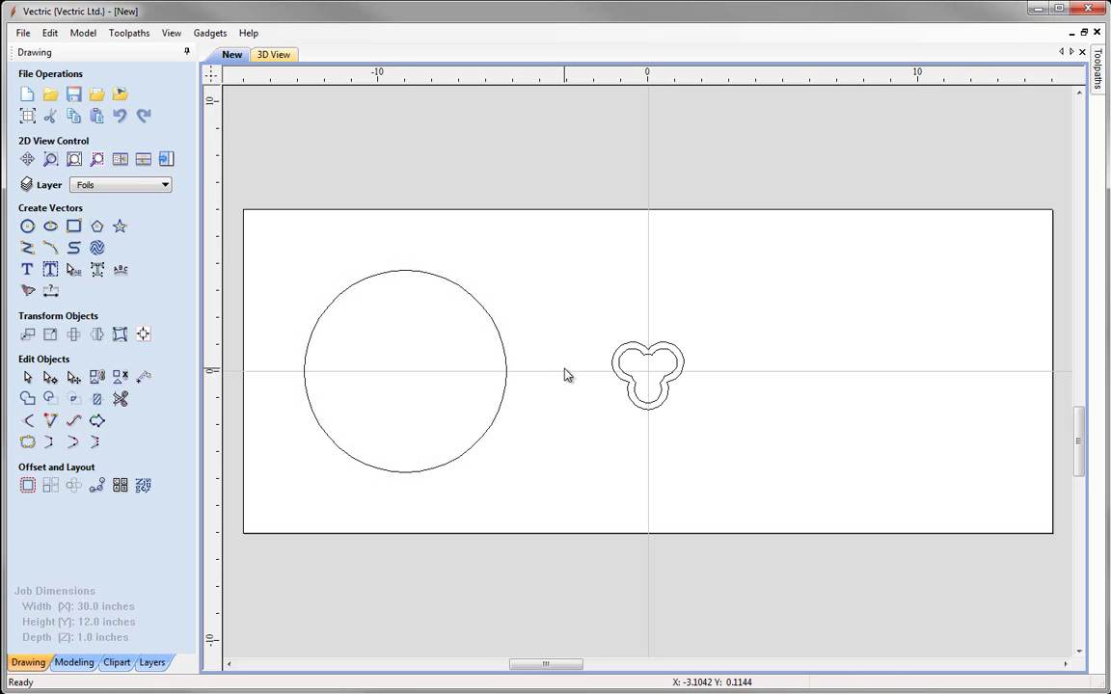
right_click(566, 375)
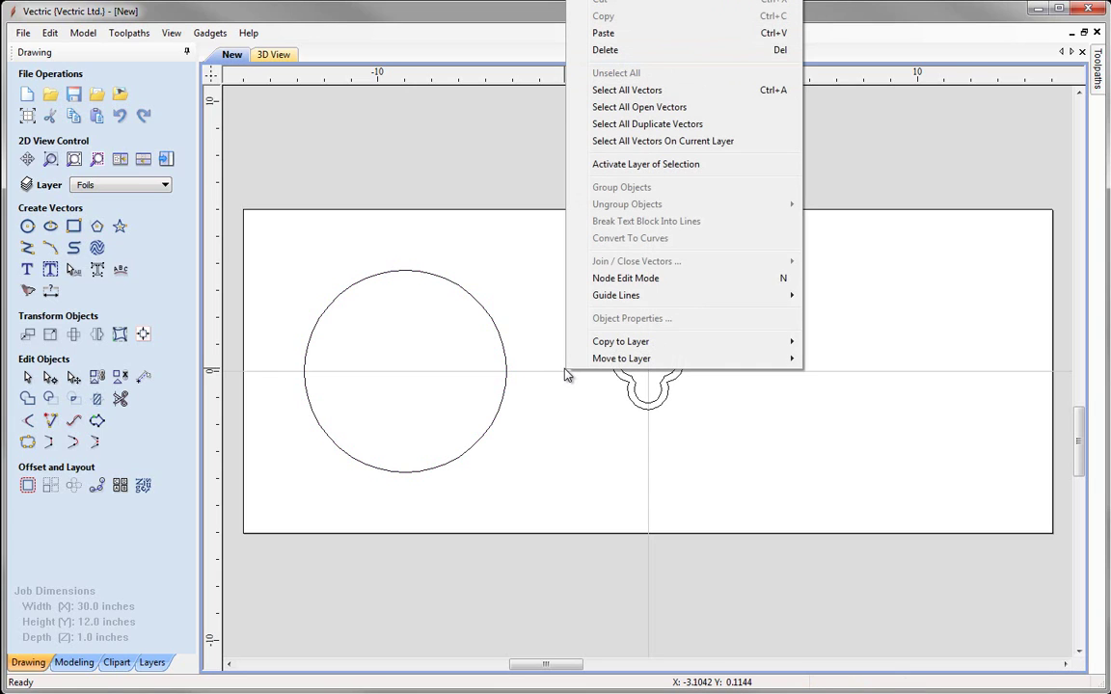
click(627, 33)
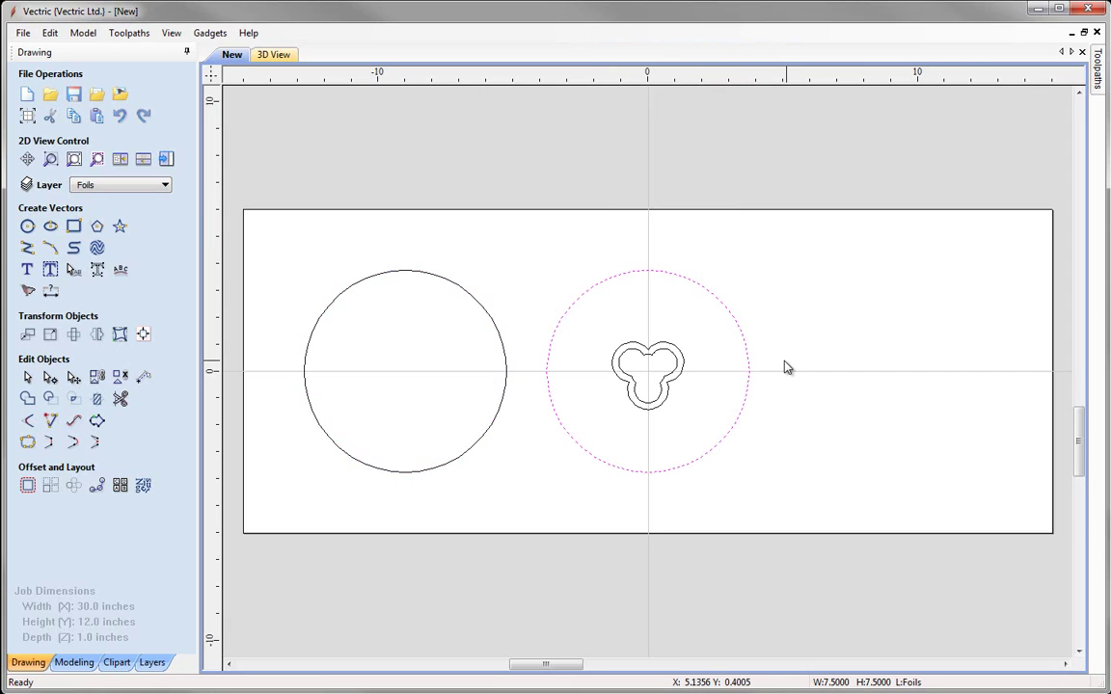
click(686, 390)
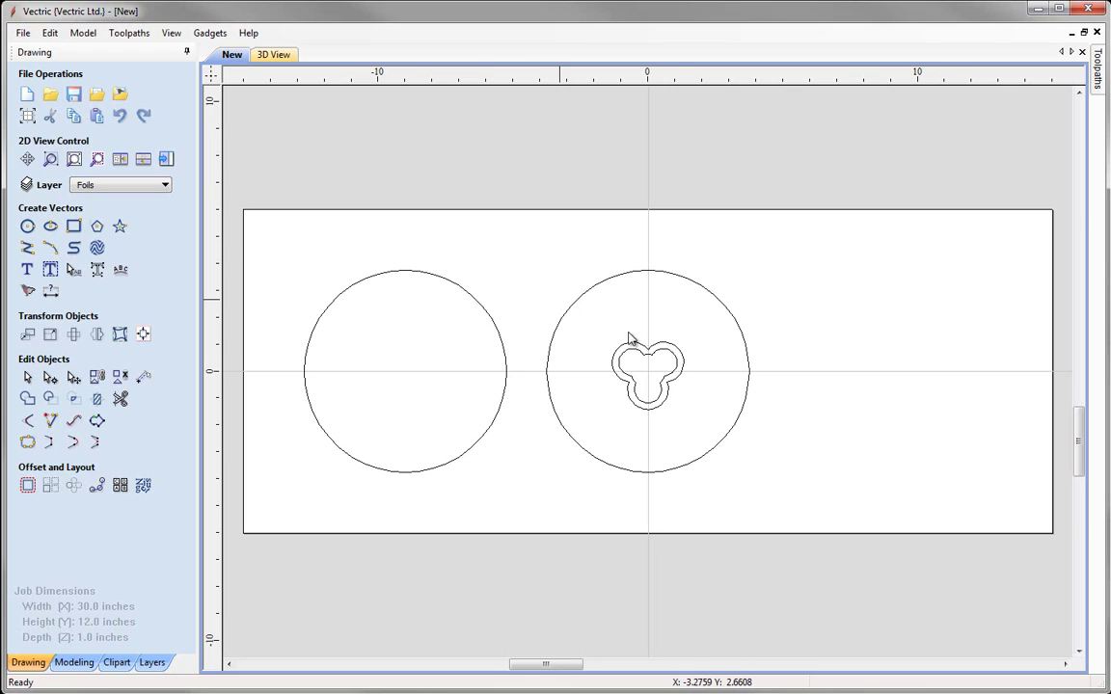
click(664, 357)
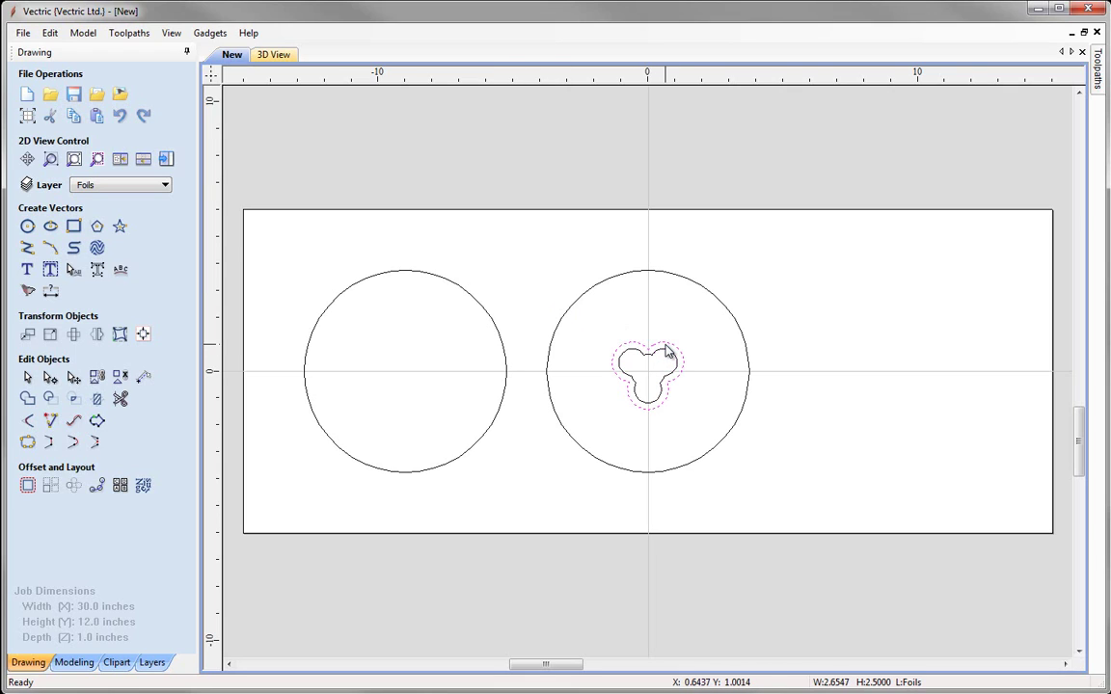
click(666, 350)
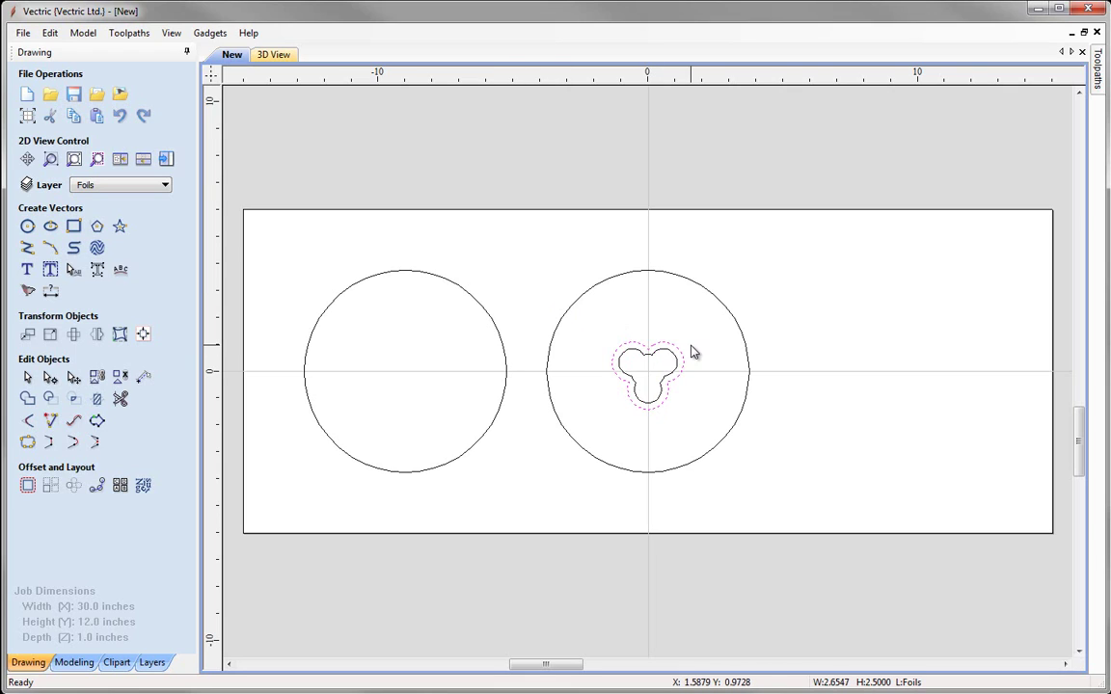
click(696, 353)
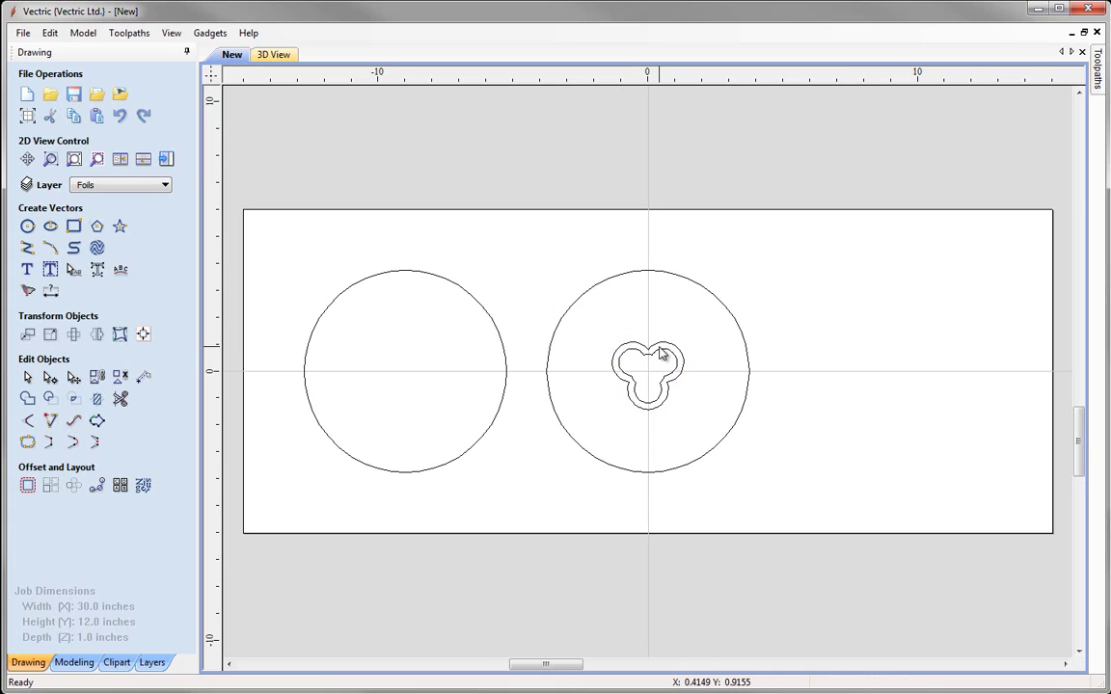
- Draw a straight line from the top of the first 7.5 inch circle to the top of the centered one and clear the selection
click(29, 248)
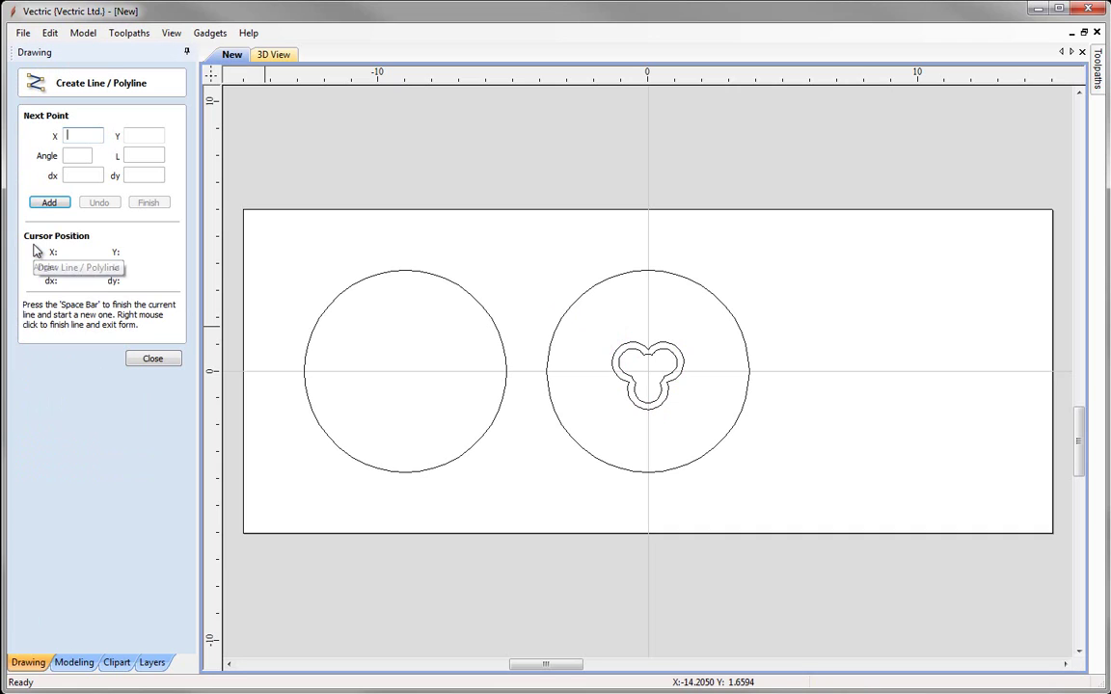
click(403, 270)
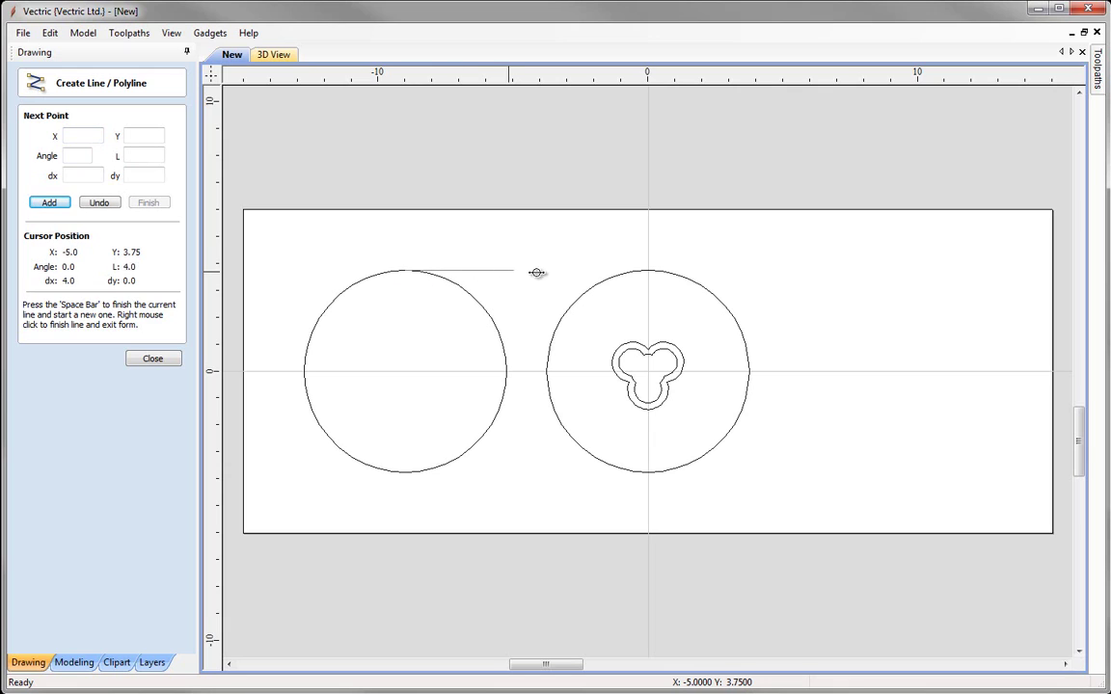
click(648, 271)
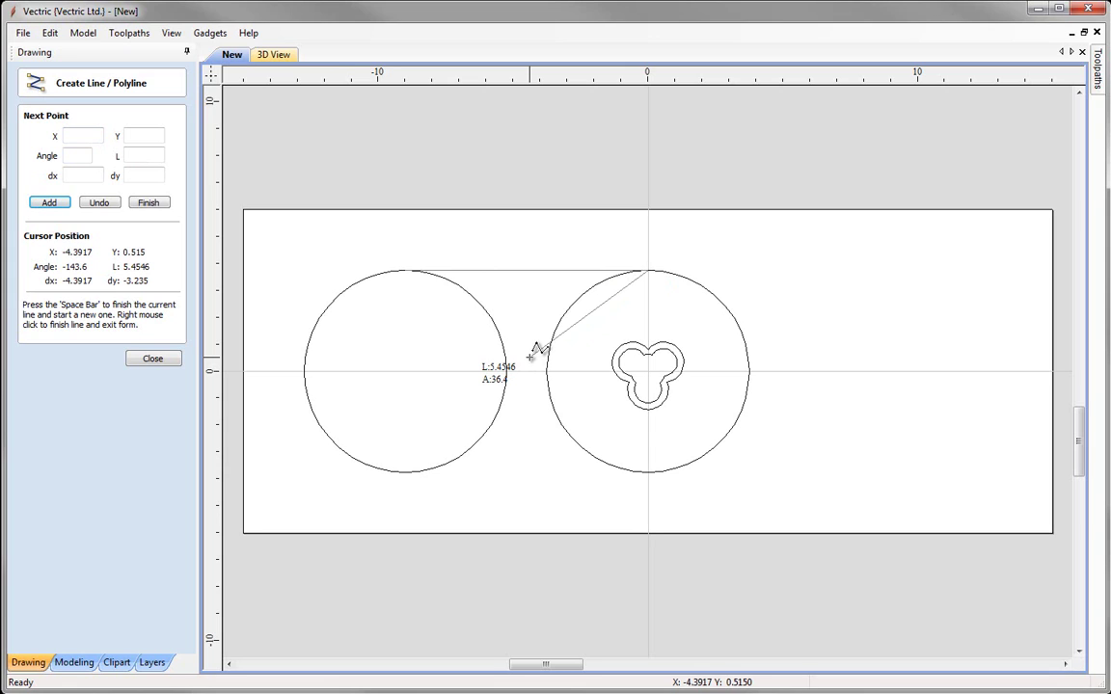
right_click(529, 362)
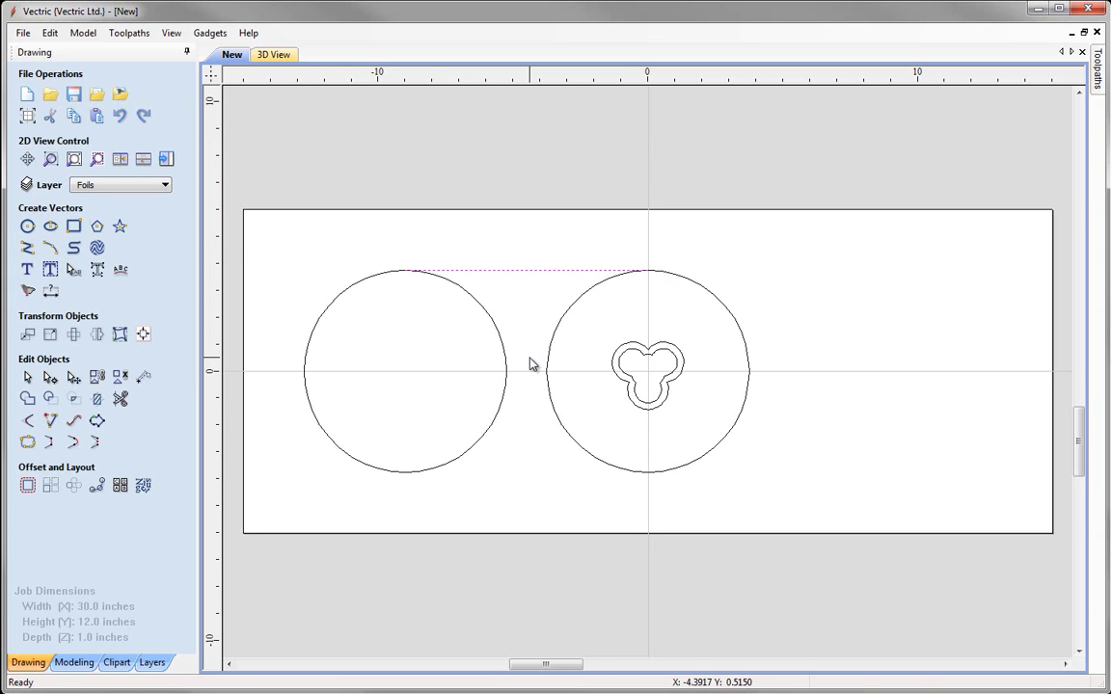
click(638, 318)
- Try to align the two separate trefoils to the line's top inside edge, and undo the alignment
click(621, 366)
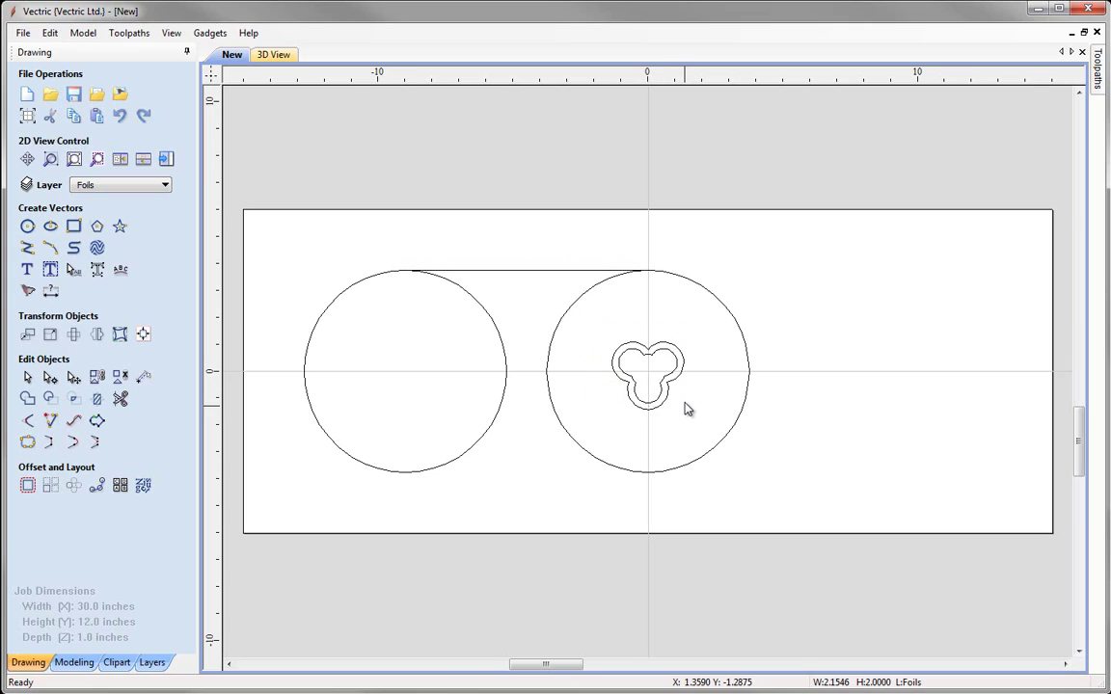
shift+click(613, 363)
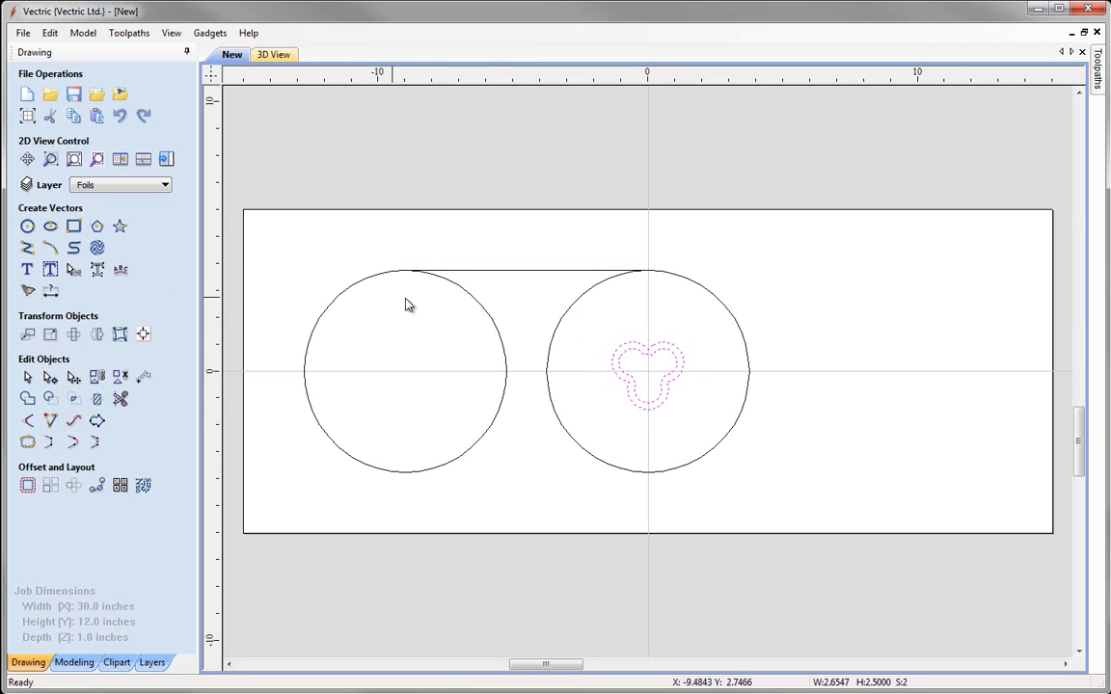
shift+click(586, 272)
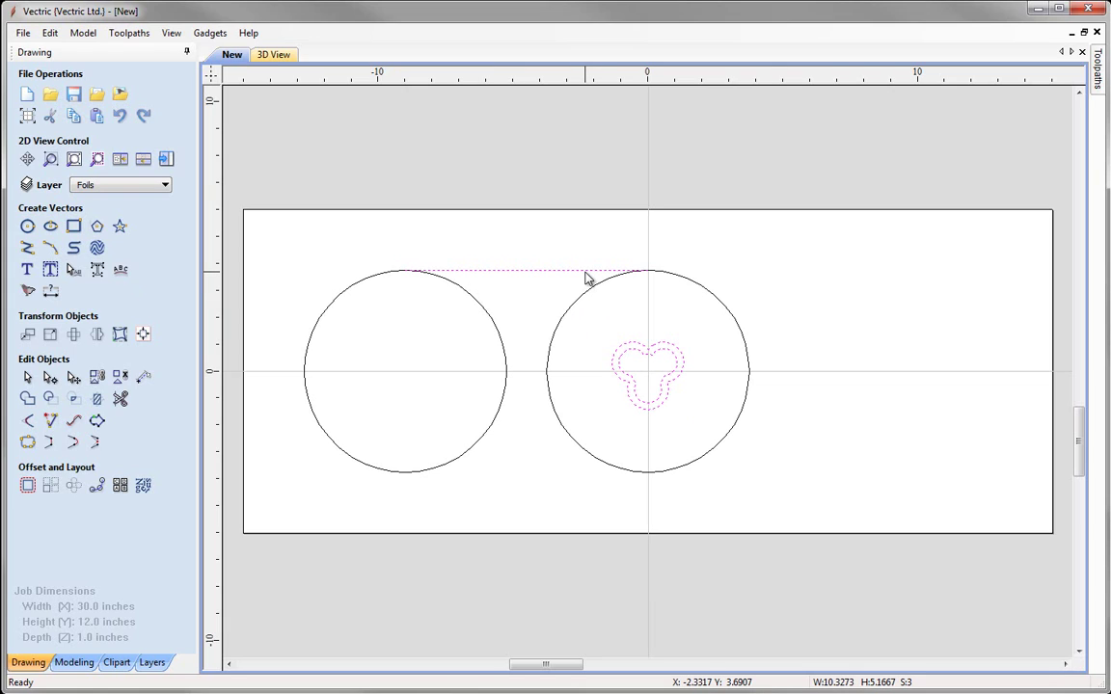
click(143, 335)
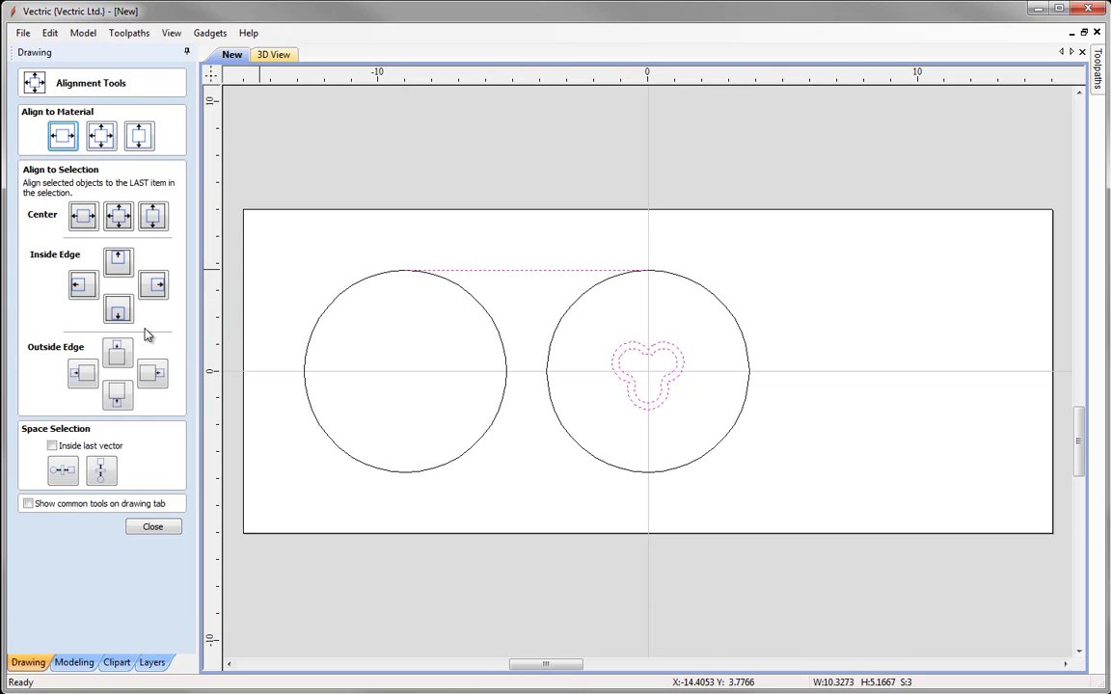
click(121, 267)
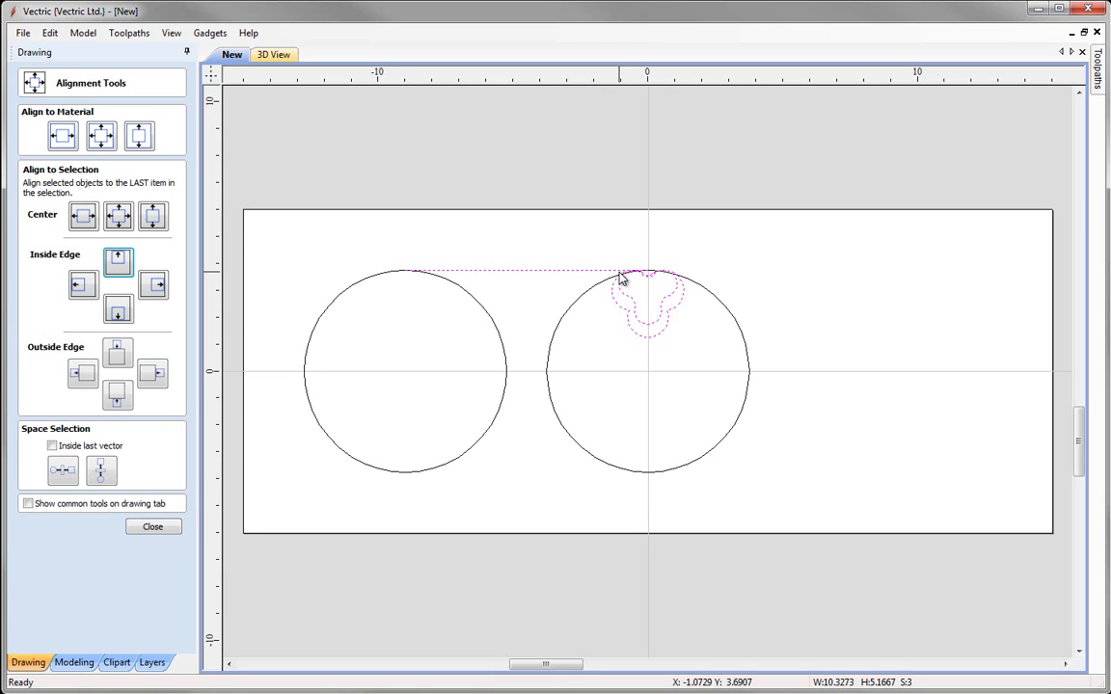
key(ctrl+z)
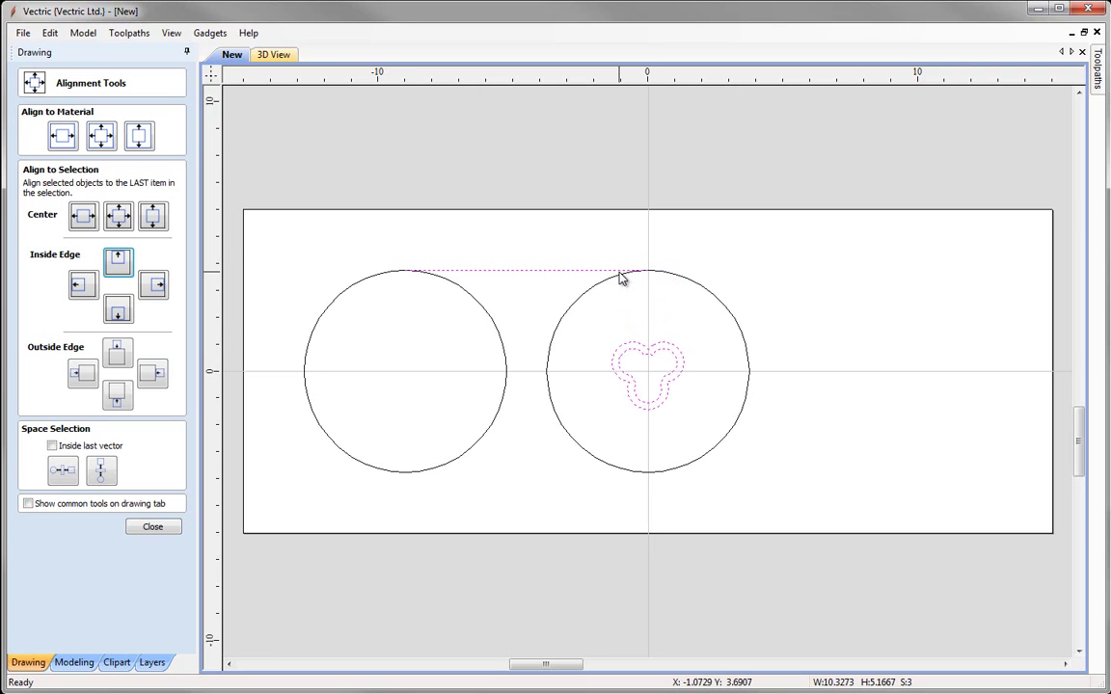
click(602, 340)
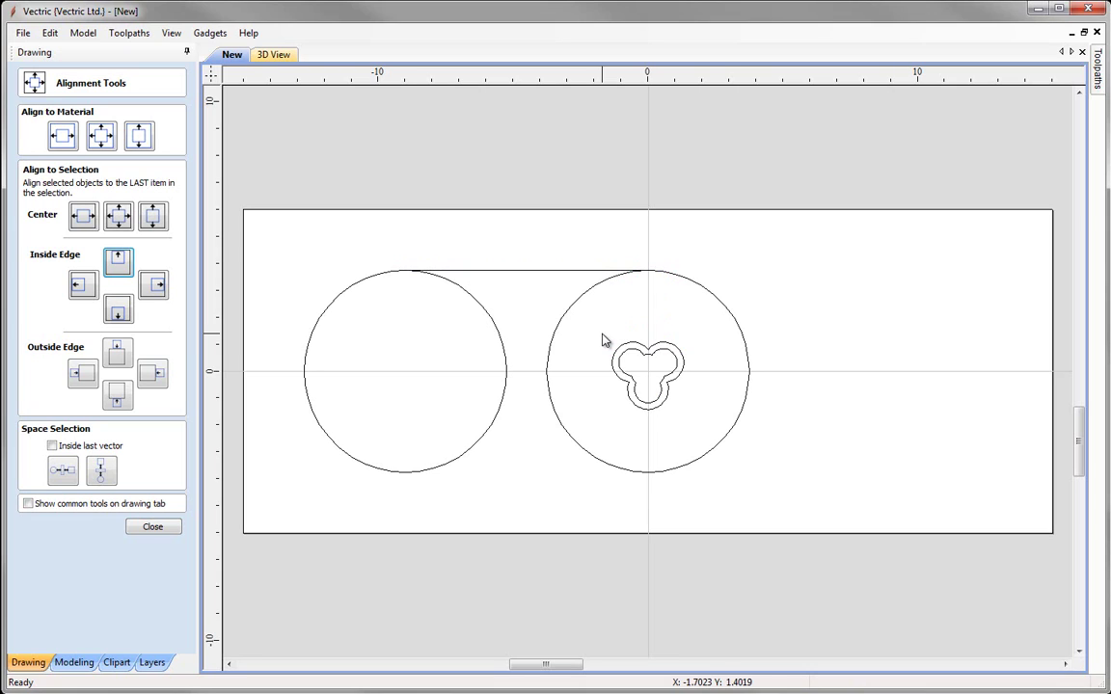
- Group the two trefoils, align the group to the line's top inside edge and center it horizontally on the line
drag(591, 328, 694, 429)
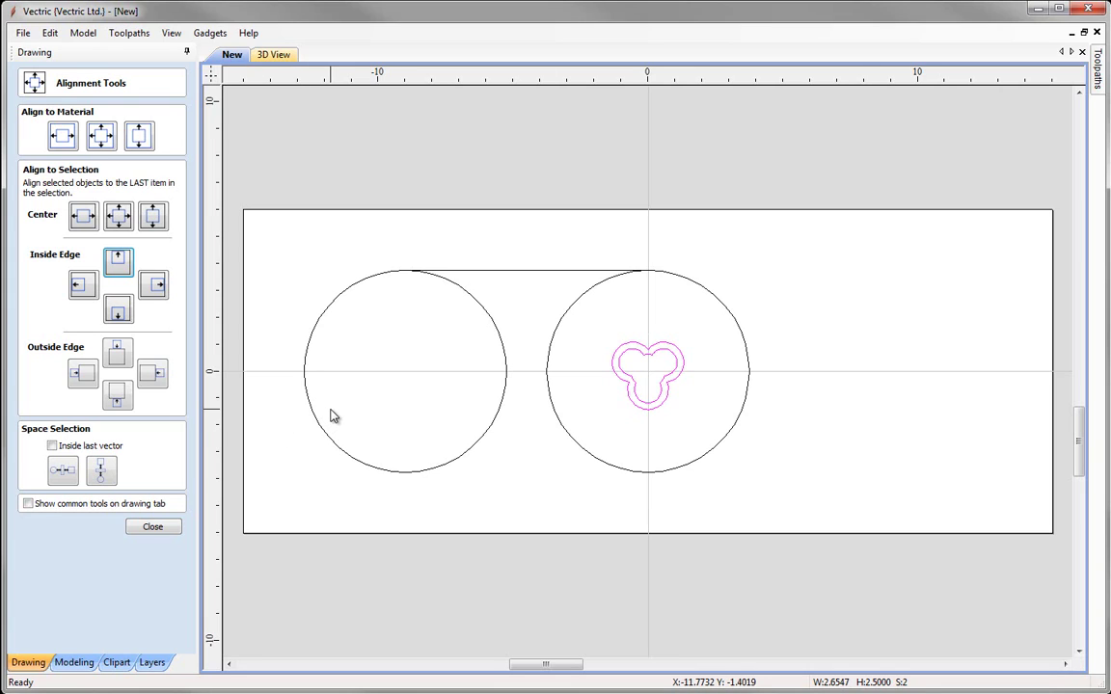
shift+click(588, 272)
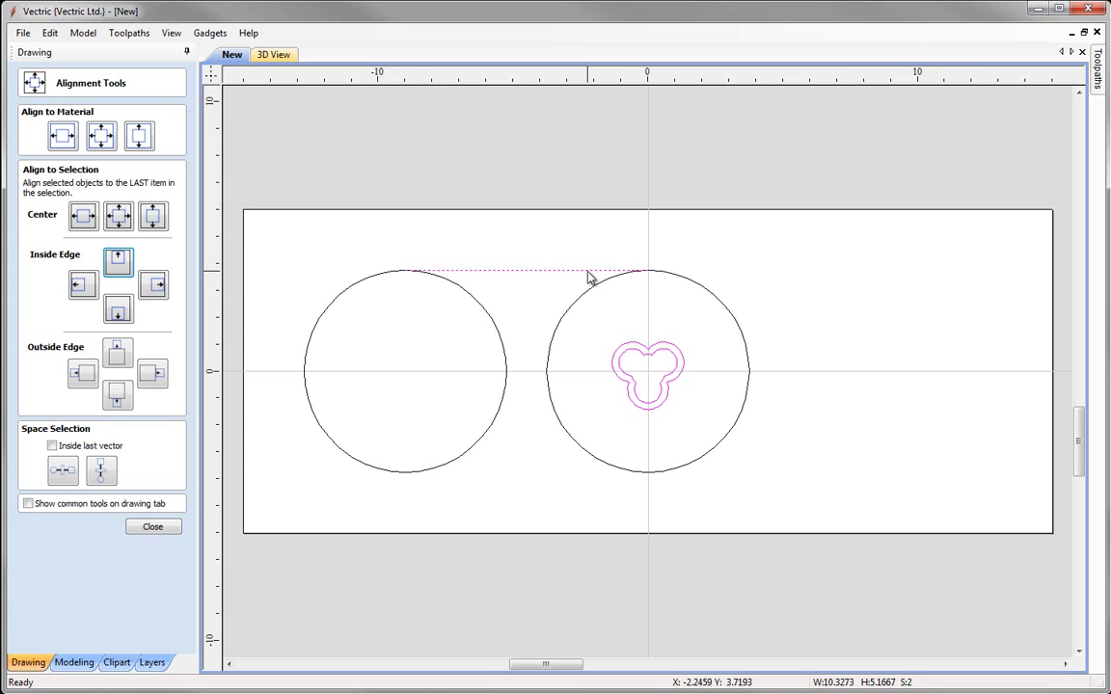
click(119, 261)
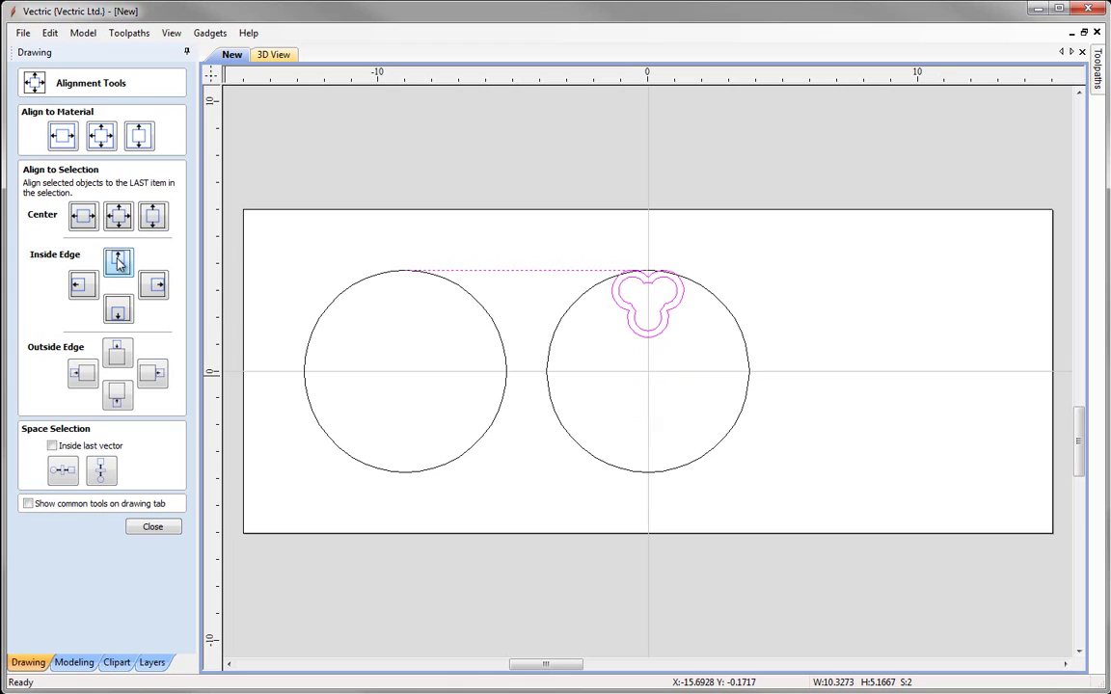
click(85, 219)
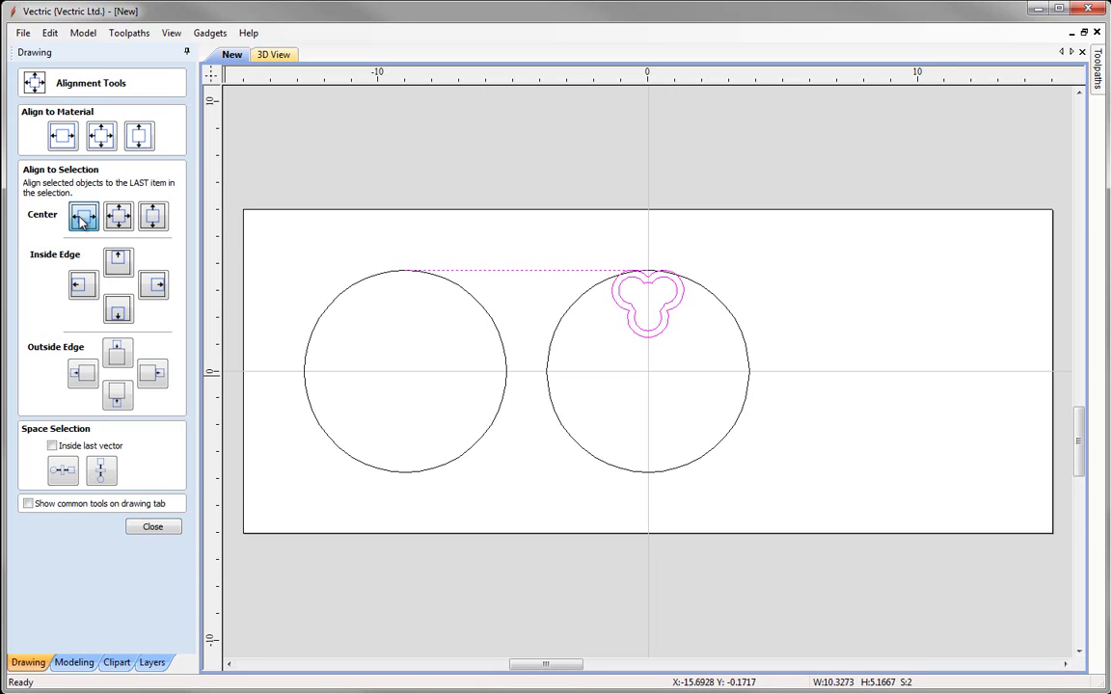
click(83, 220)
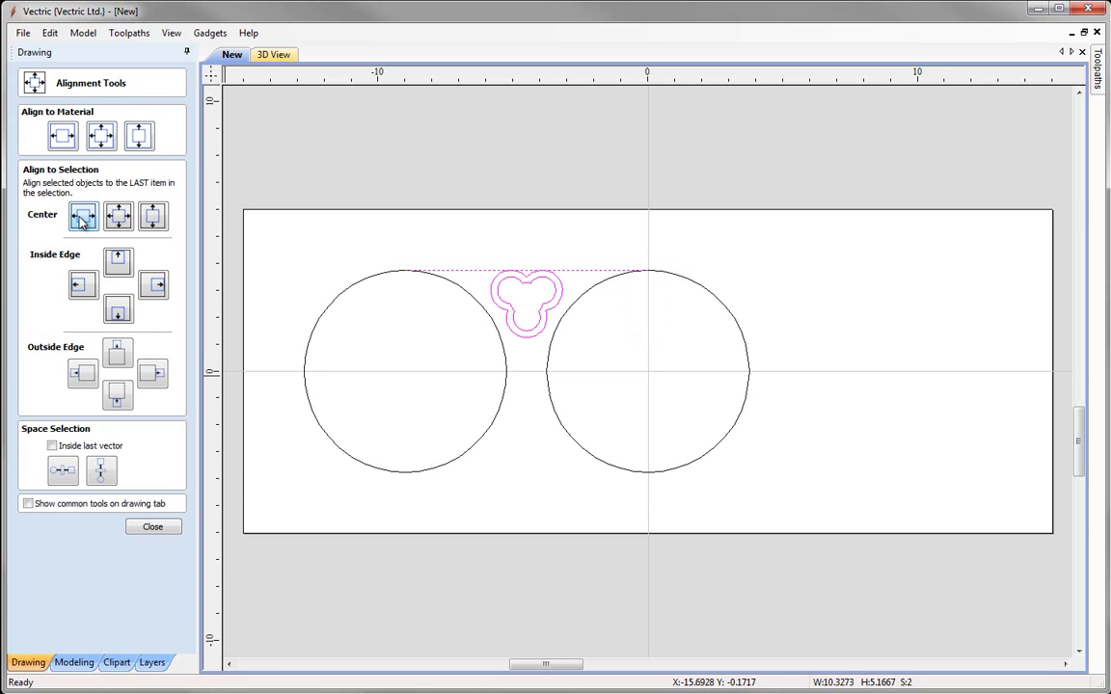
click(152, 529)
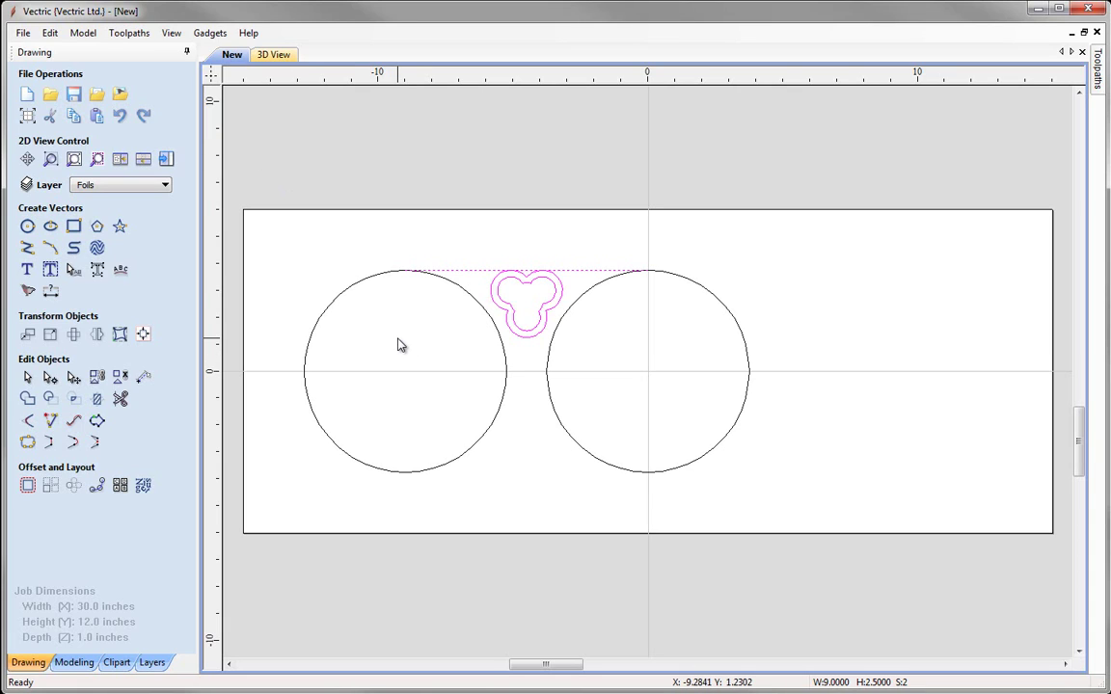
key(Escape)
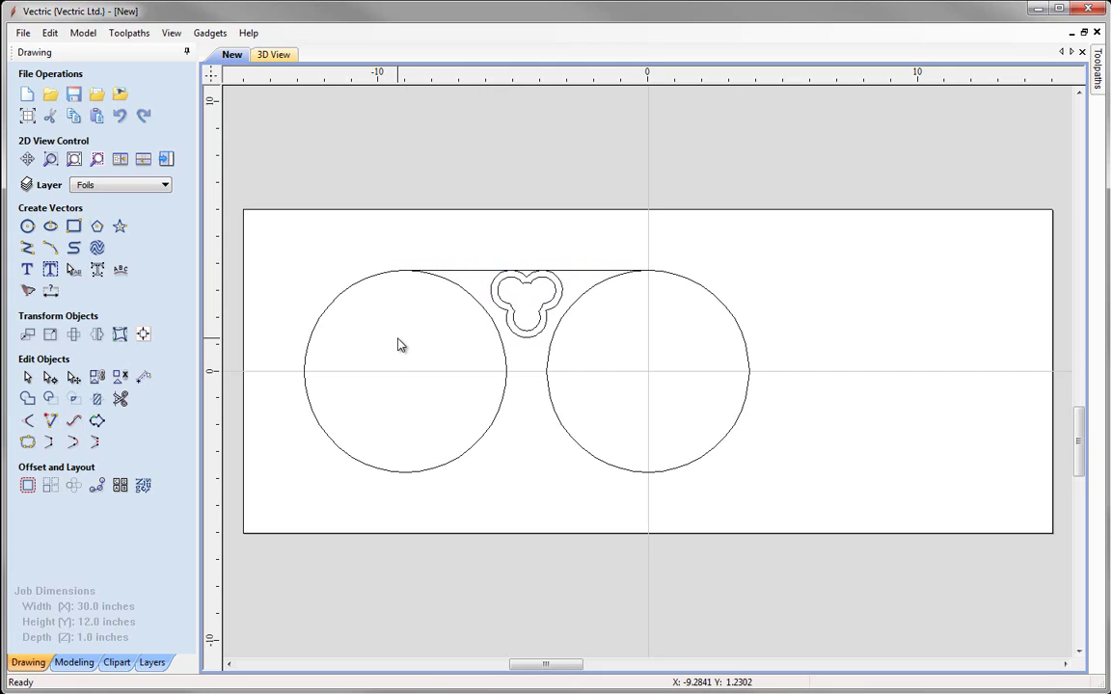
- Offset both 7.5 inch circles outwards by 0.375 inches, keeping the originals, and clear the selection
click(339, 302)
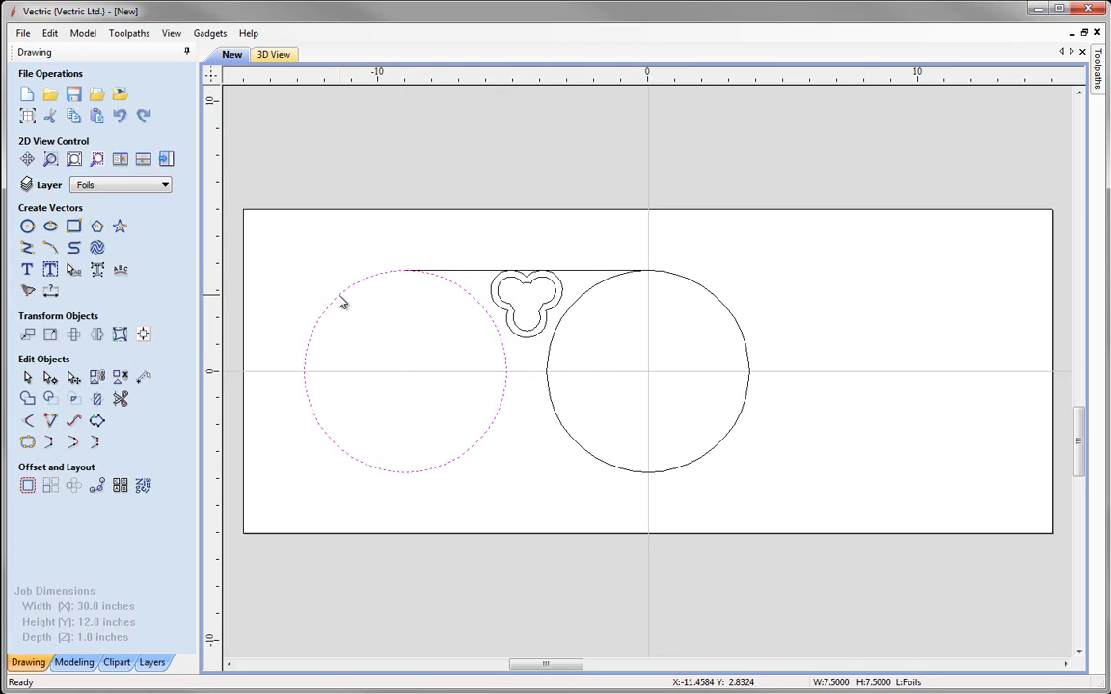
shift+click(546, 384)
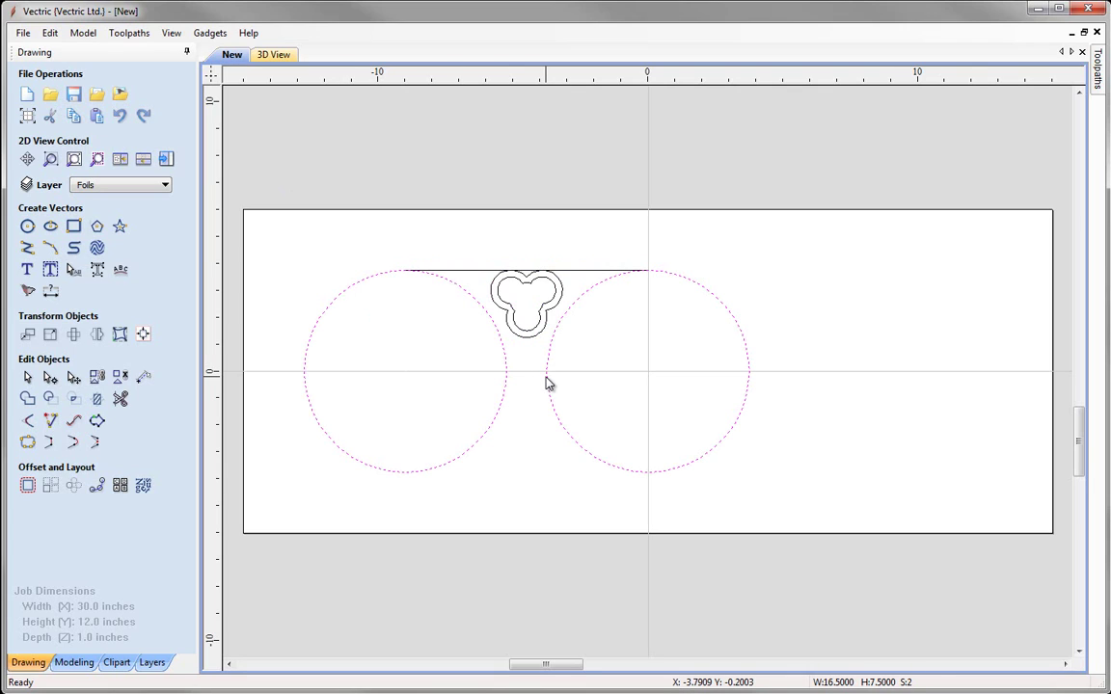
click(28, 487)
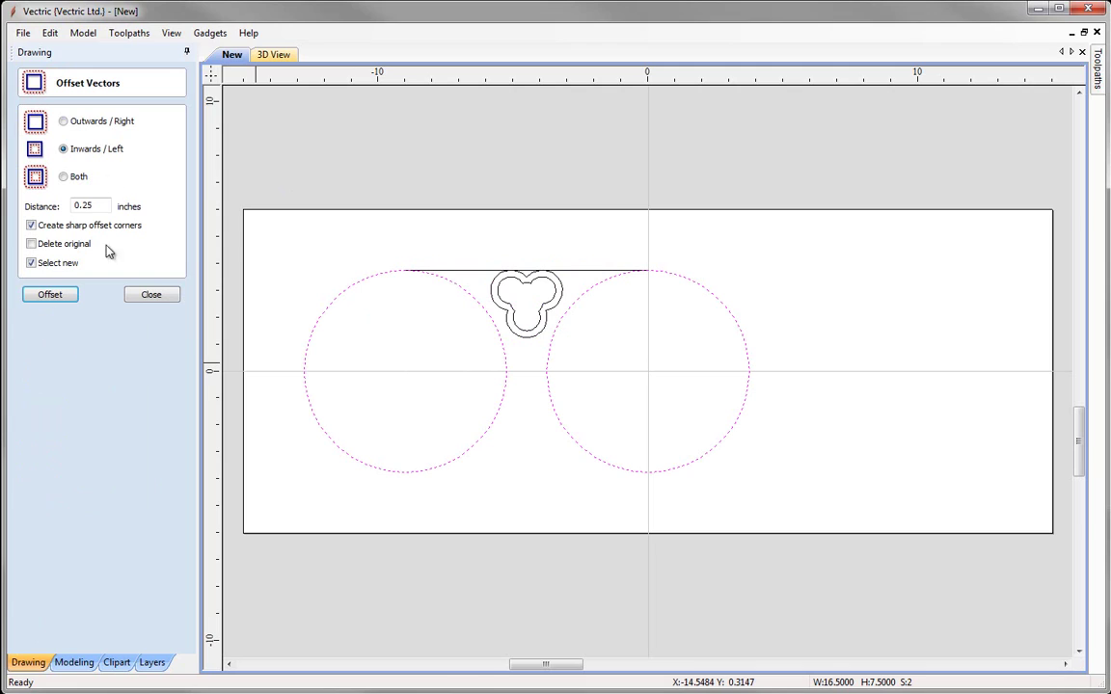
click(101, 123)
drag(92, 205, 60, 208)
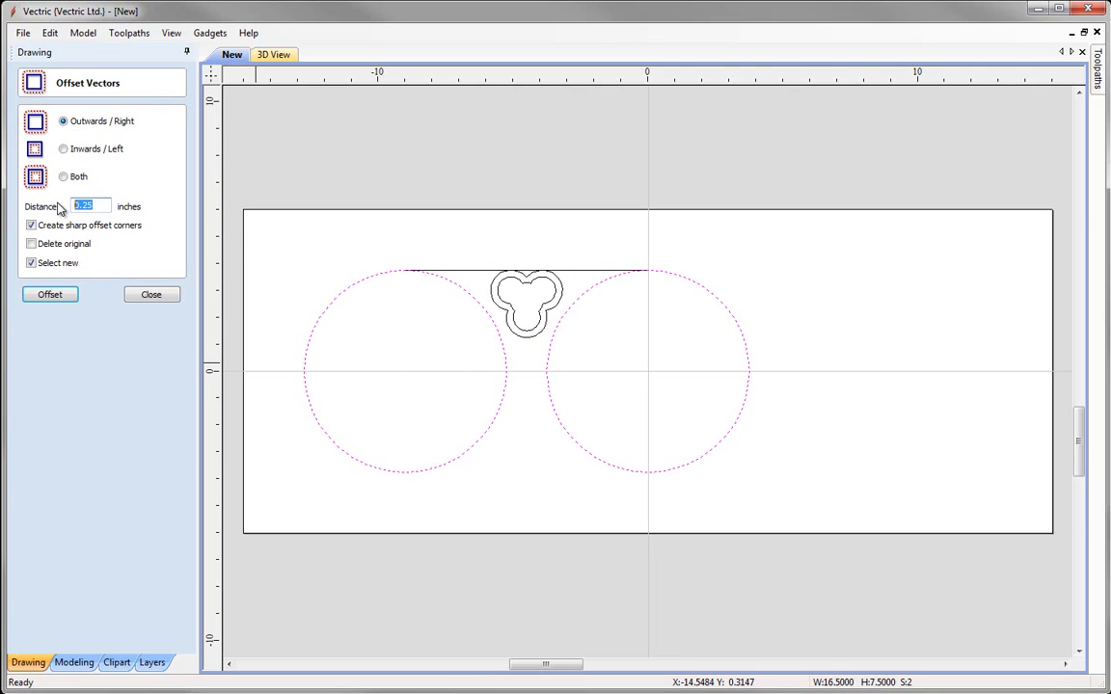
text(0.375)
click(53, 295)
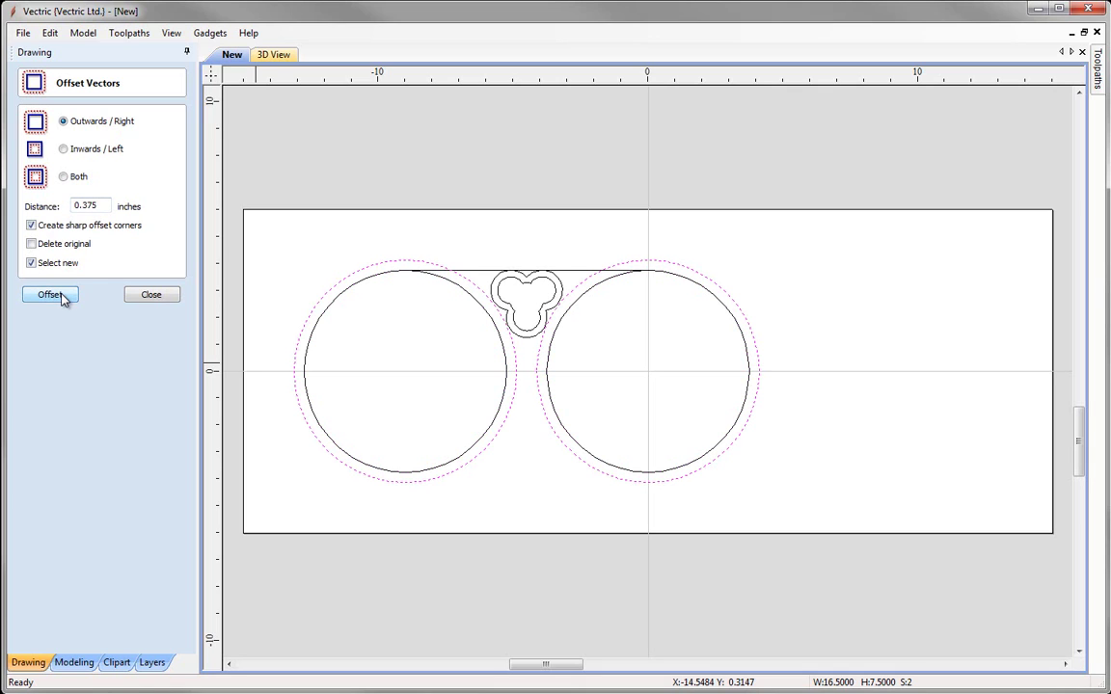
click(150, 297)
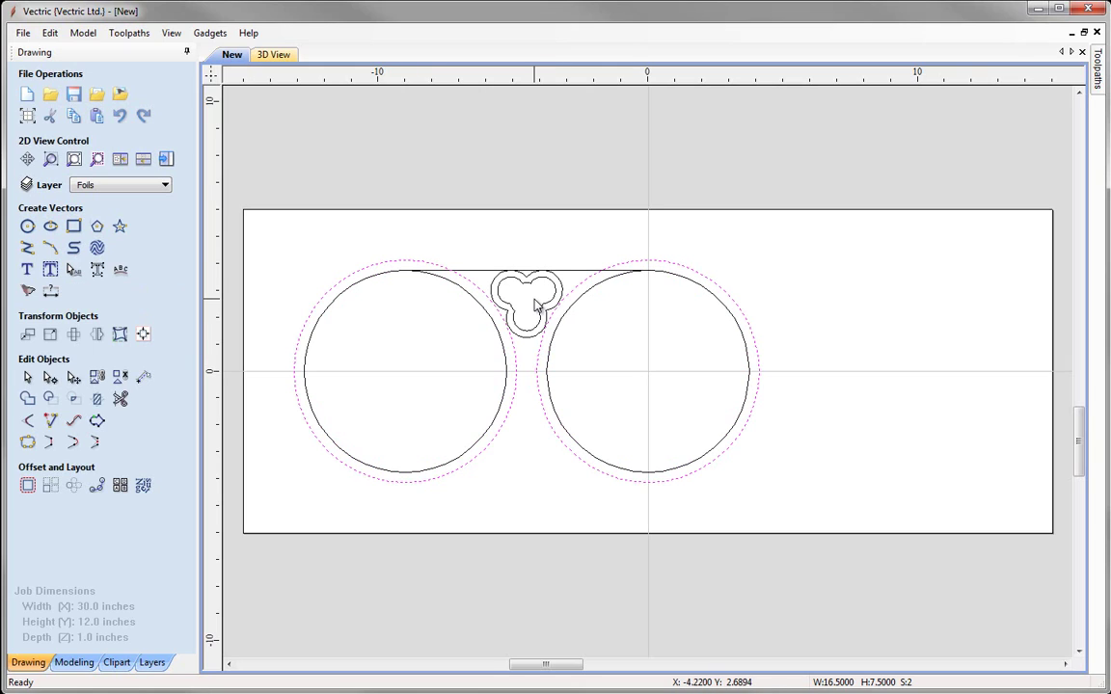
click(461, 336)
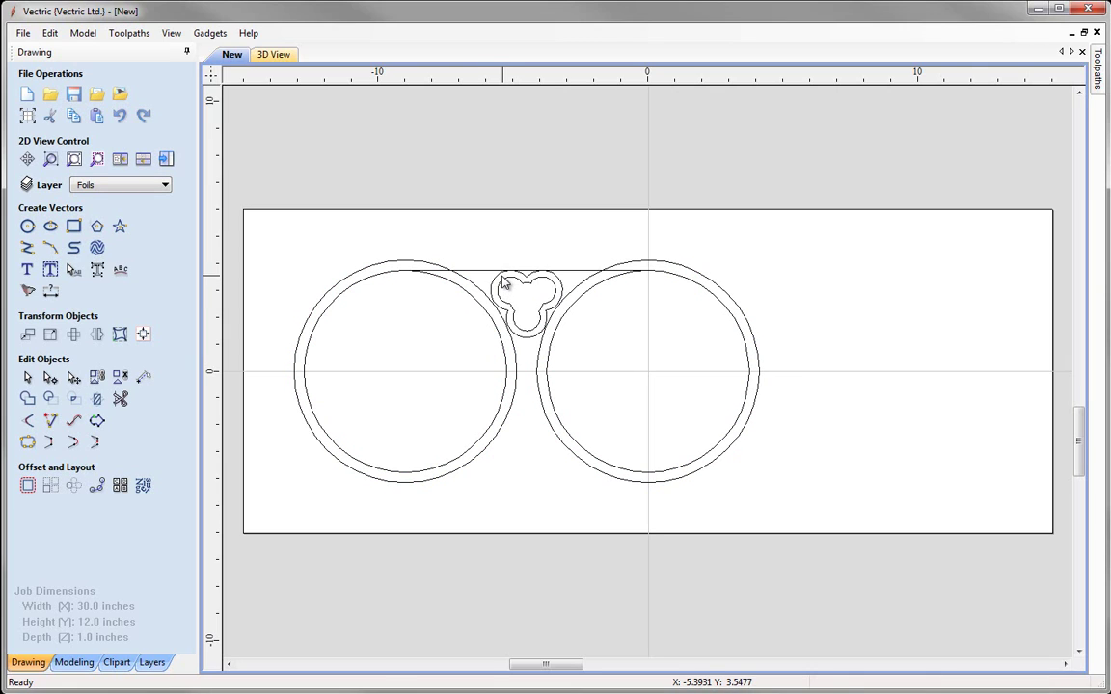
- Ungroup the trefoils and offset the outer trefoil outwards by 0.375 inches, keeping the original
click(503, 289)
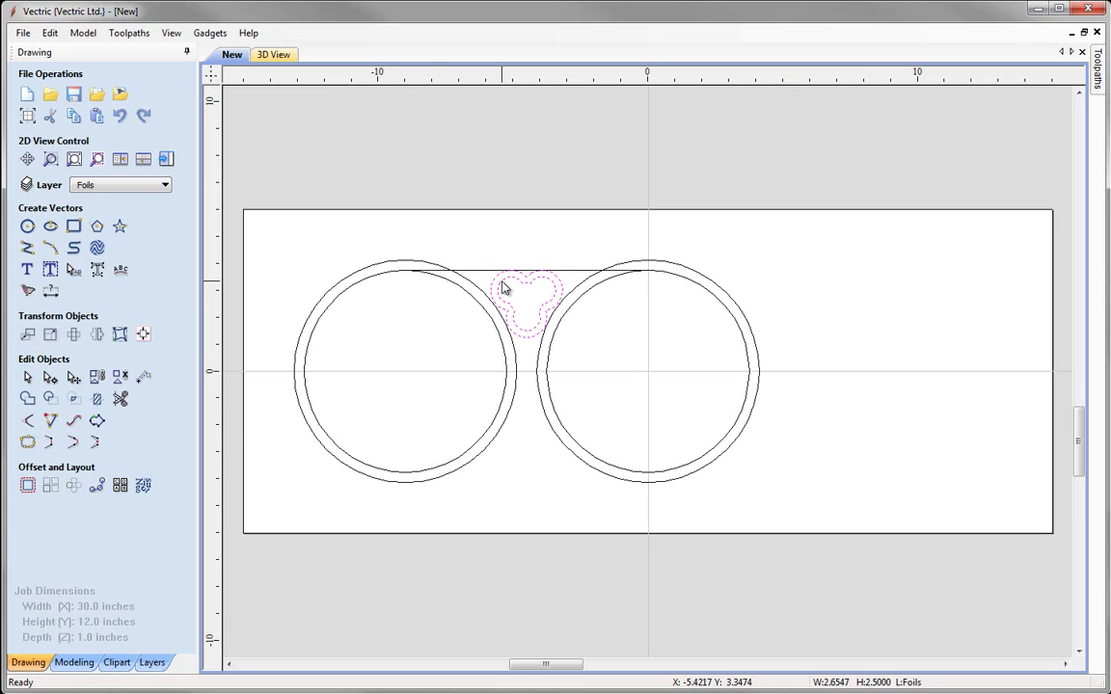
click(525, 300)
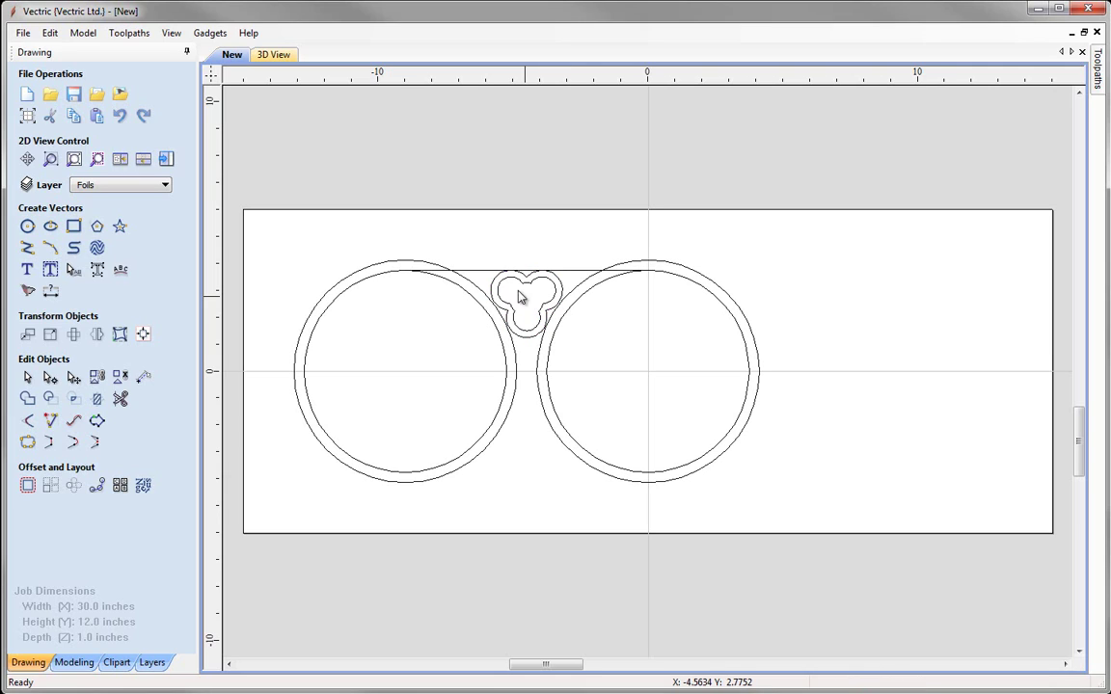
click(493, 288)
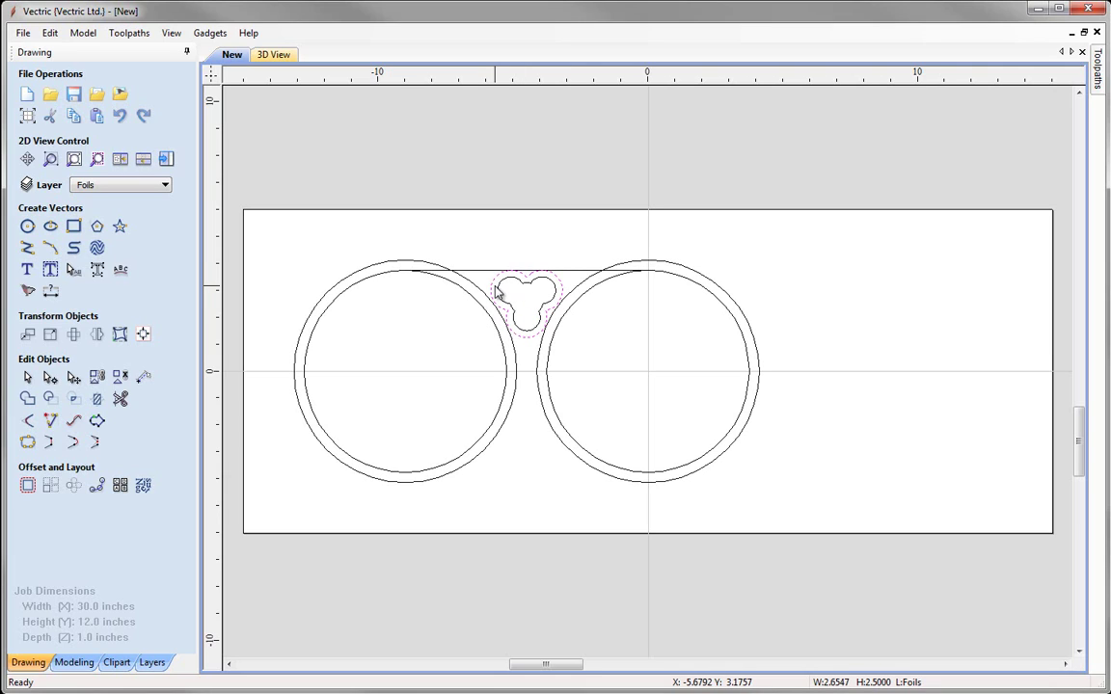
click(27, 487)
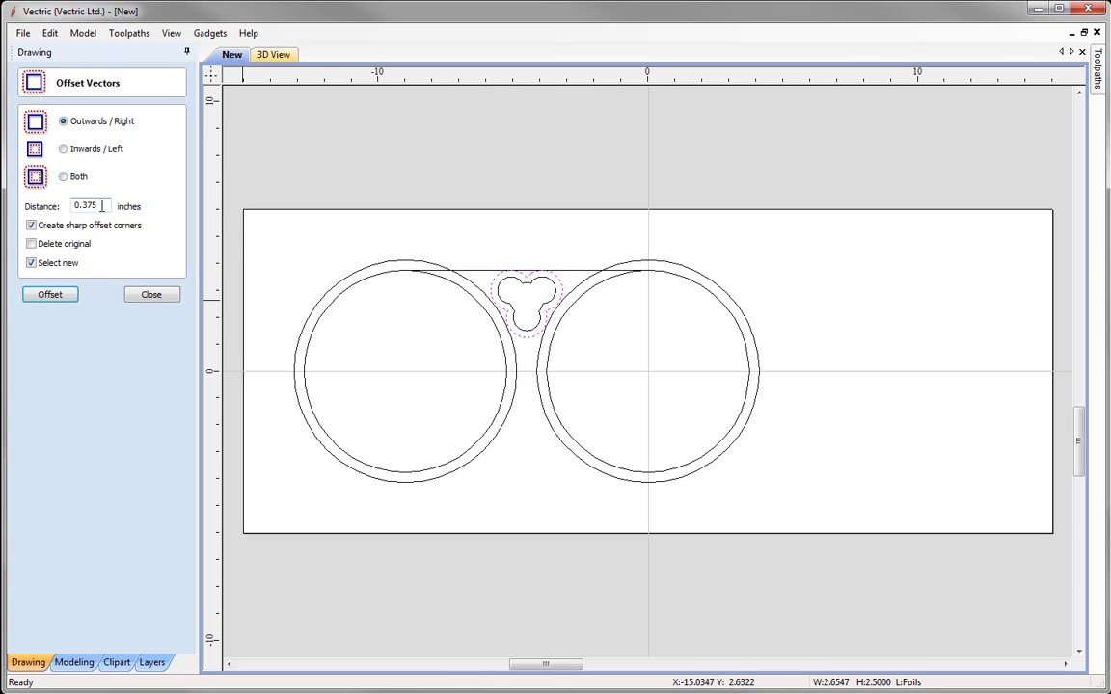
click(50, 295)
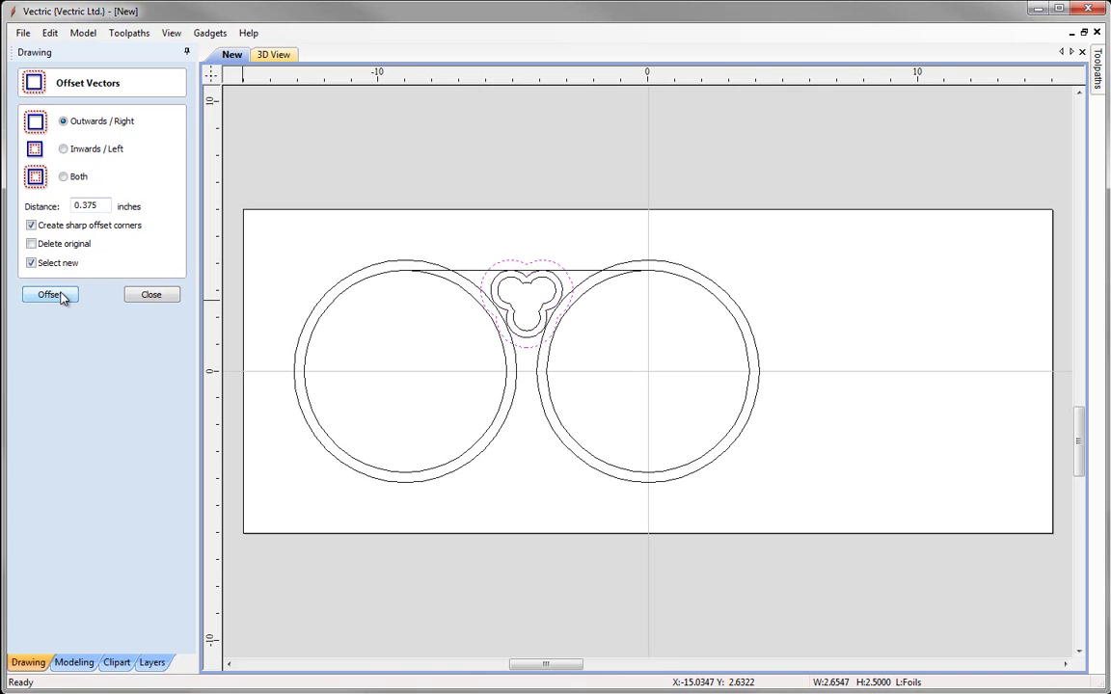
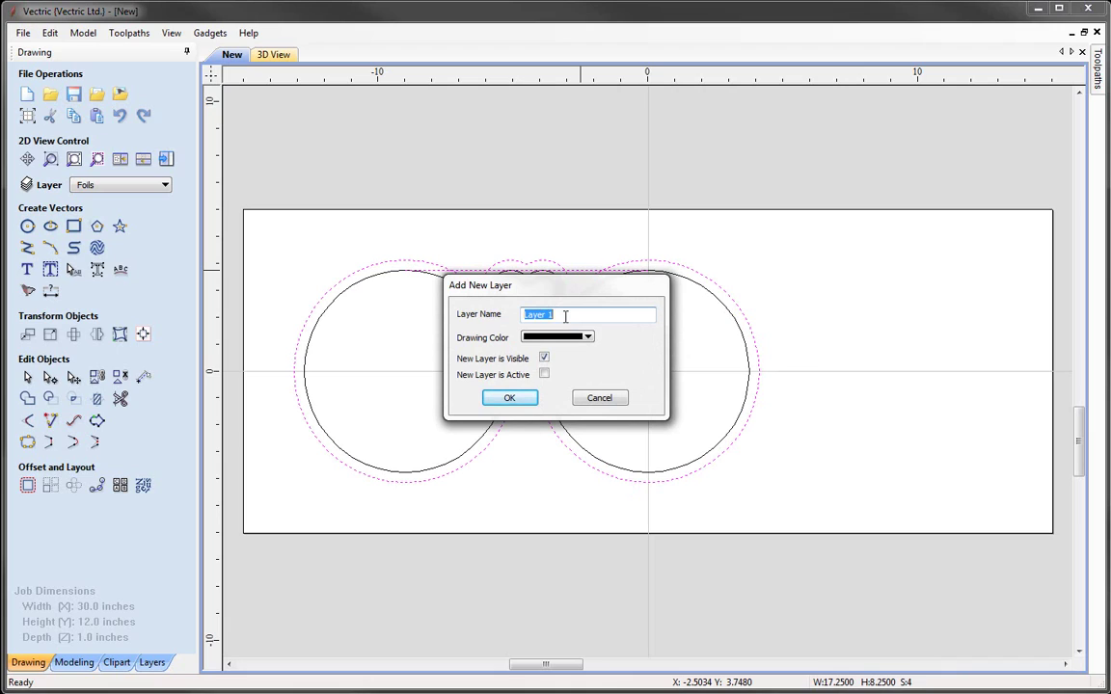
- Move the selected offset vectors and line onto a new hidden layer named VCarve Shapes
text(VCarve Shapes)
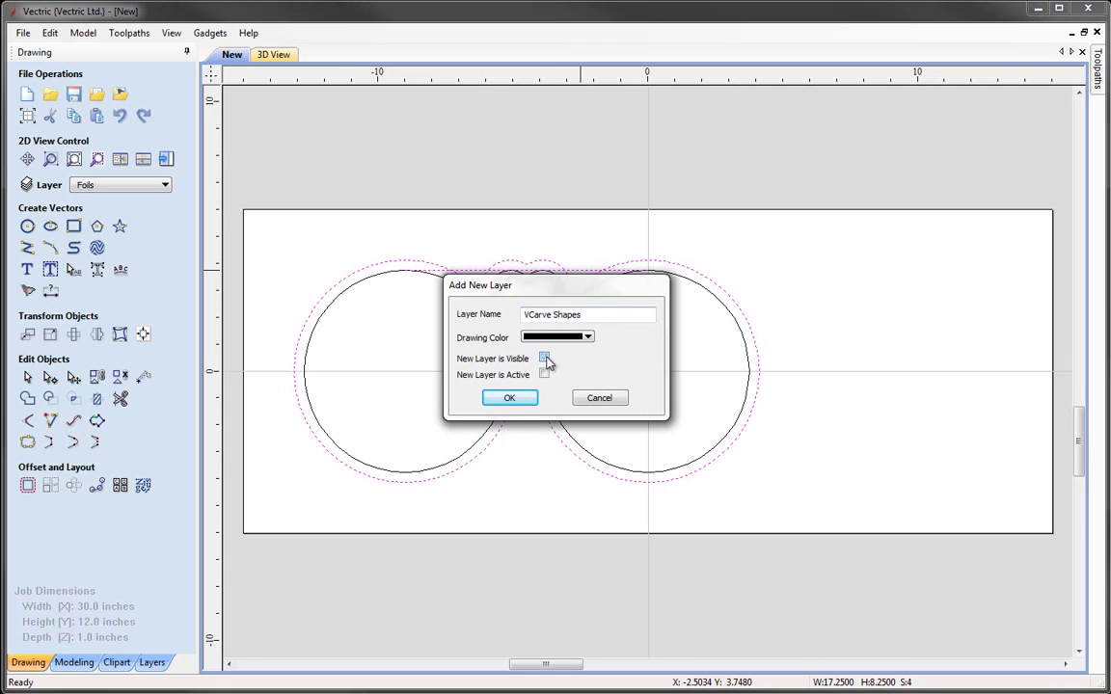
click(544, 358)
click(521, 403)
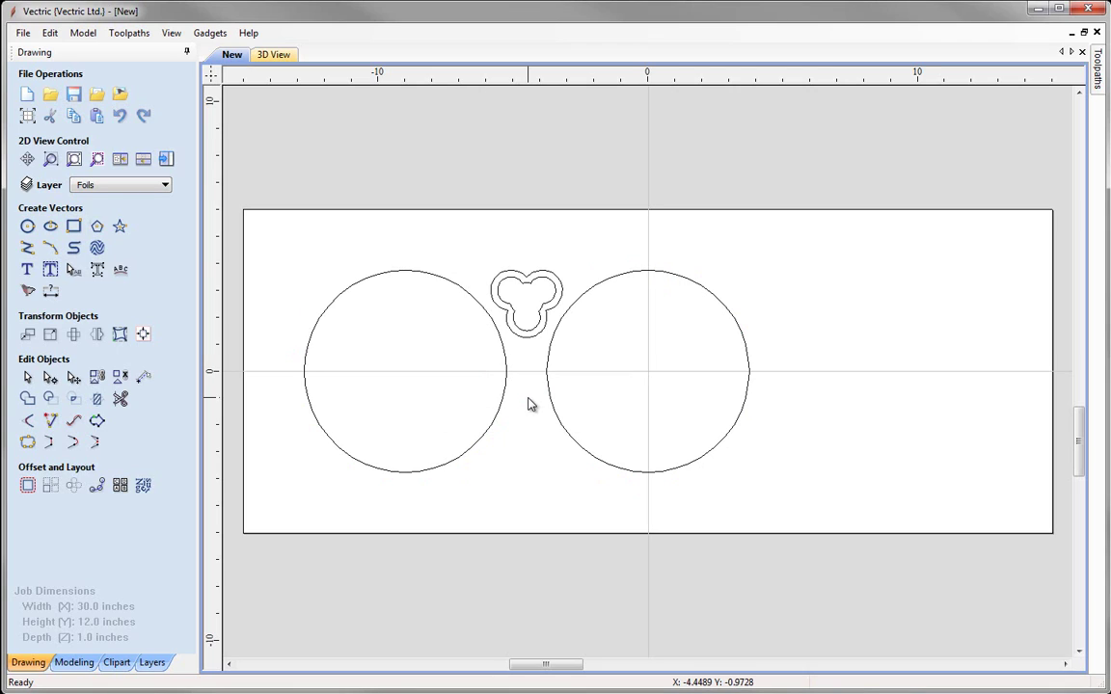
- Hide the Foils layer, show the VCarve Shapes layer and make it the active layer
click(123, 186)
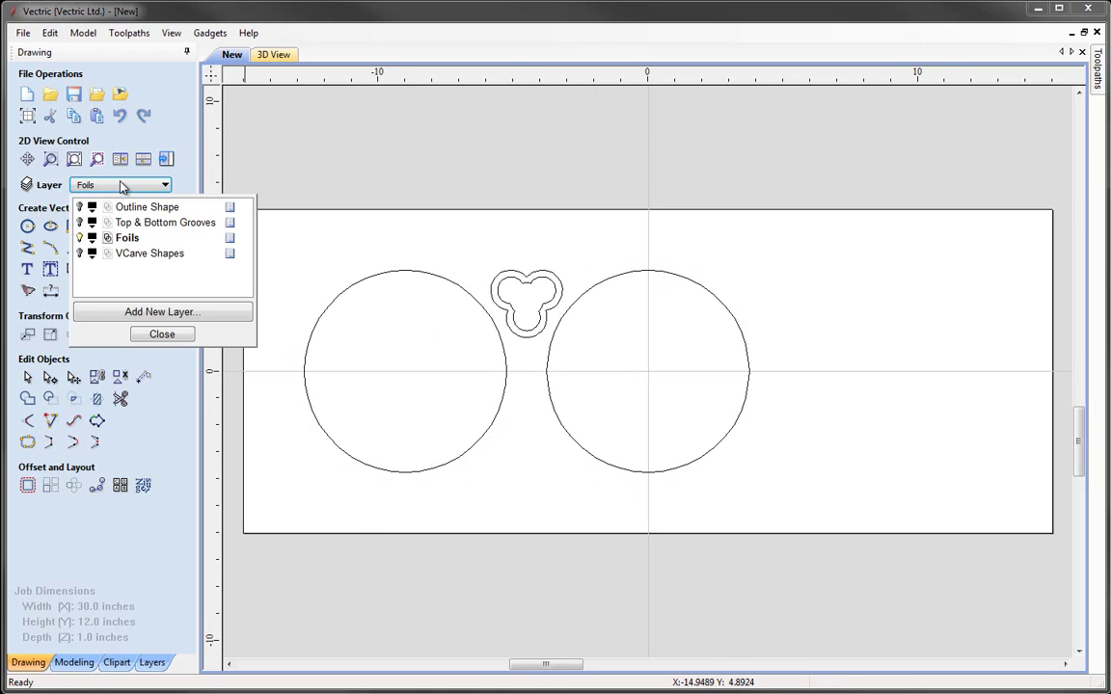
click(80, 238)
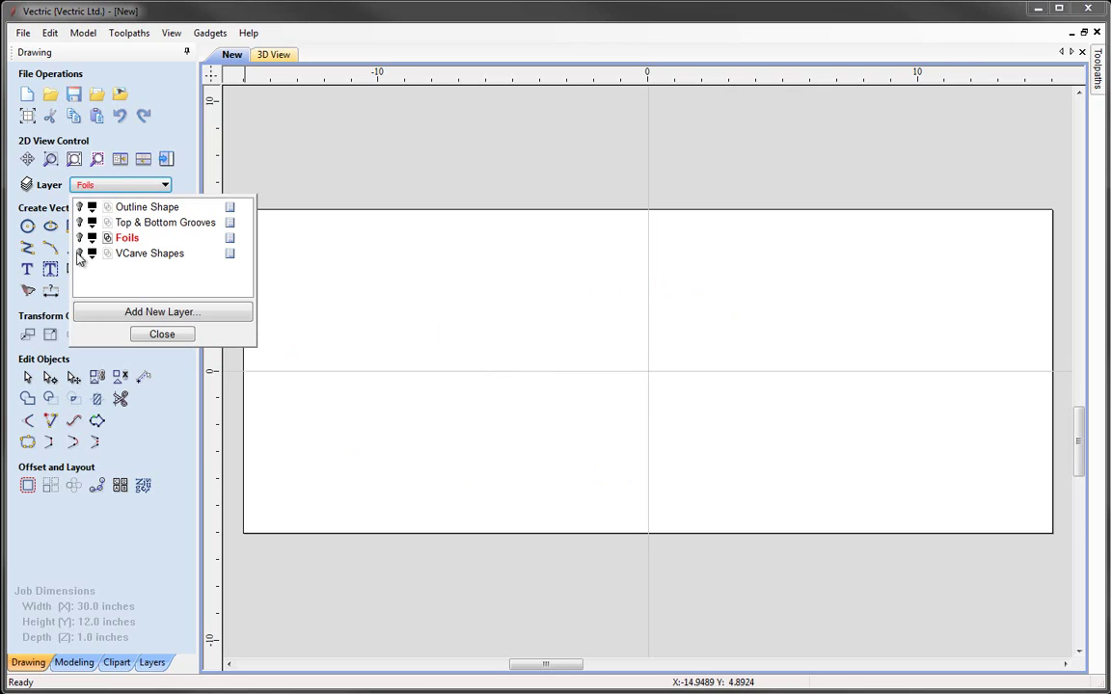
click(80, 253)
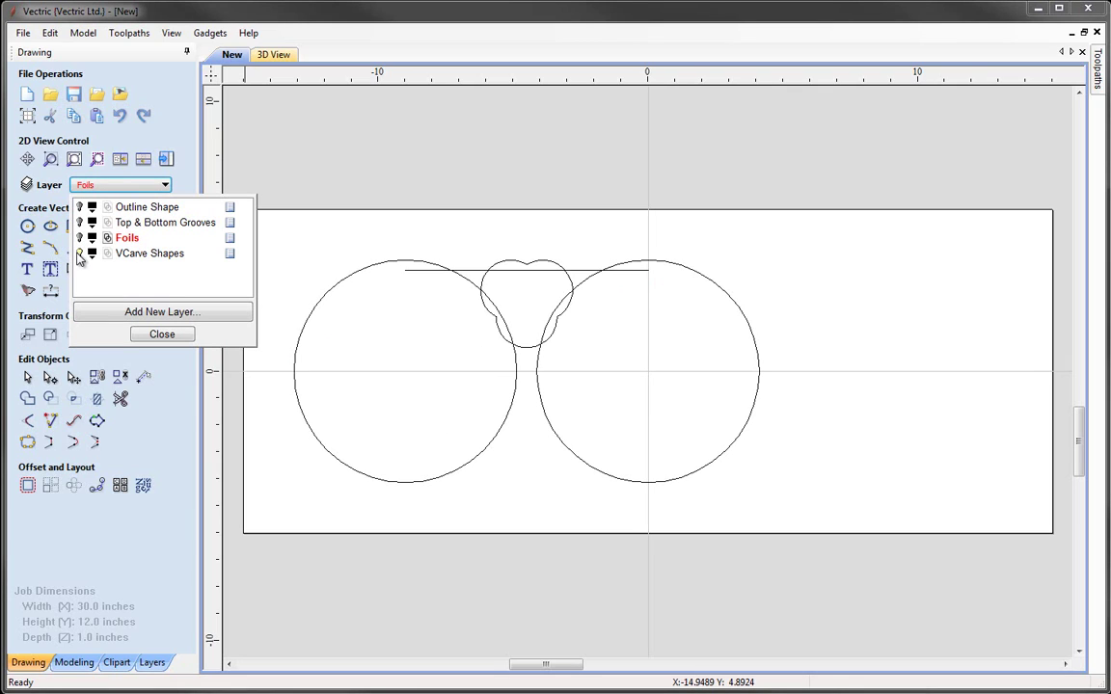
click(151, 256)
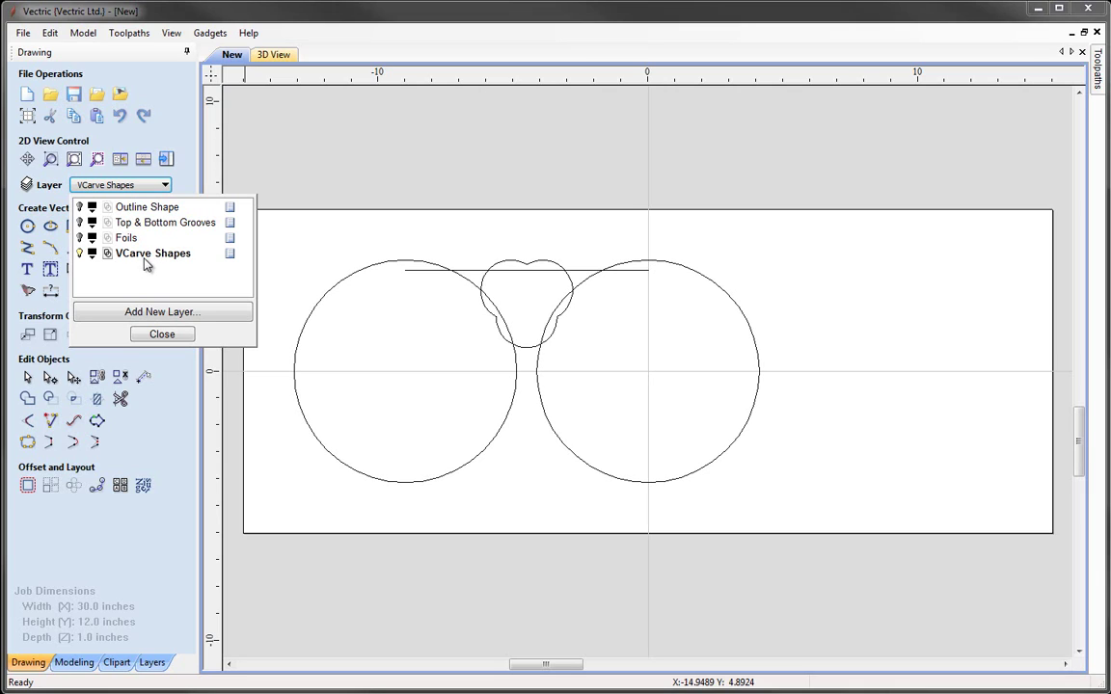
click(162, 335)
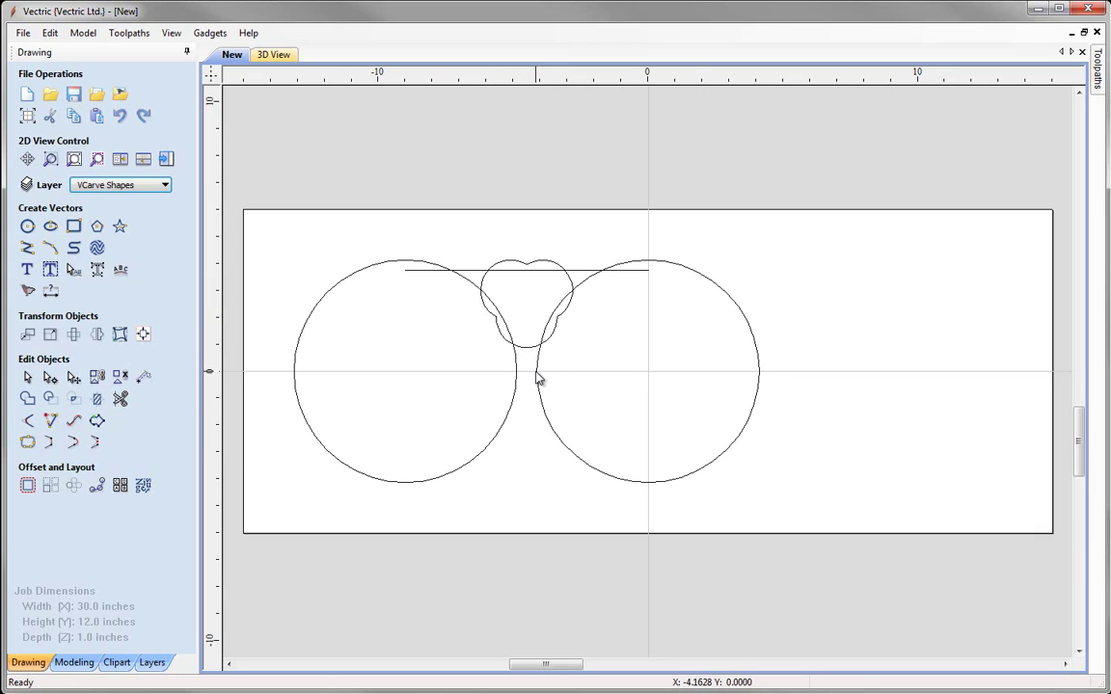
- Draw a horizontal 0.75 inch line at Y 0 joining the facing edges of the two circles
click(28, 248)
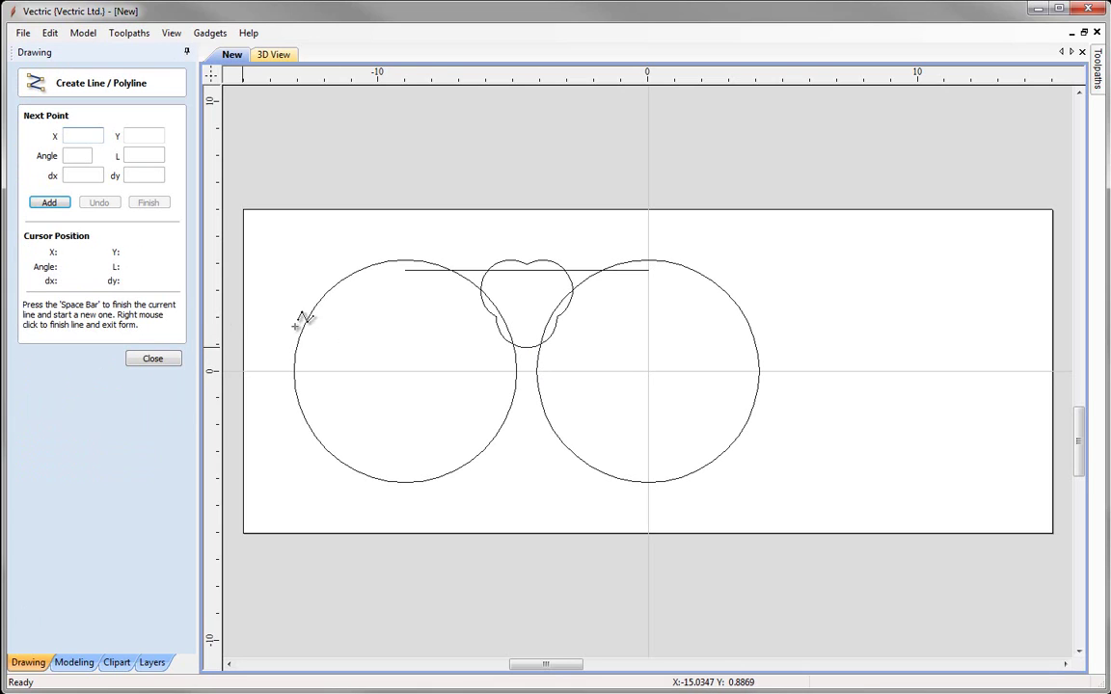
click(517, 372)
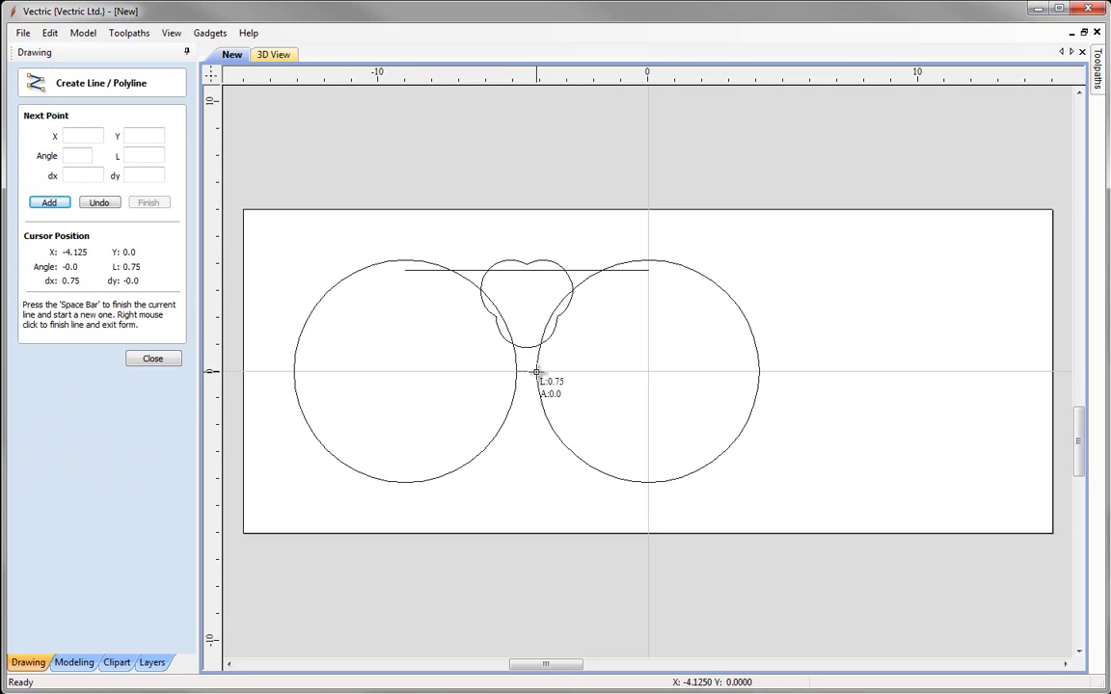
click(536, 371)
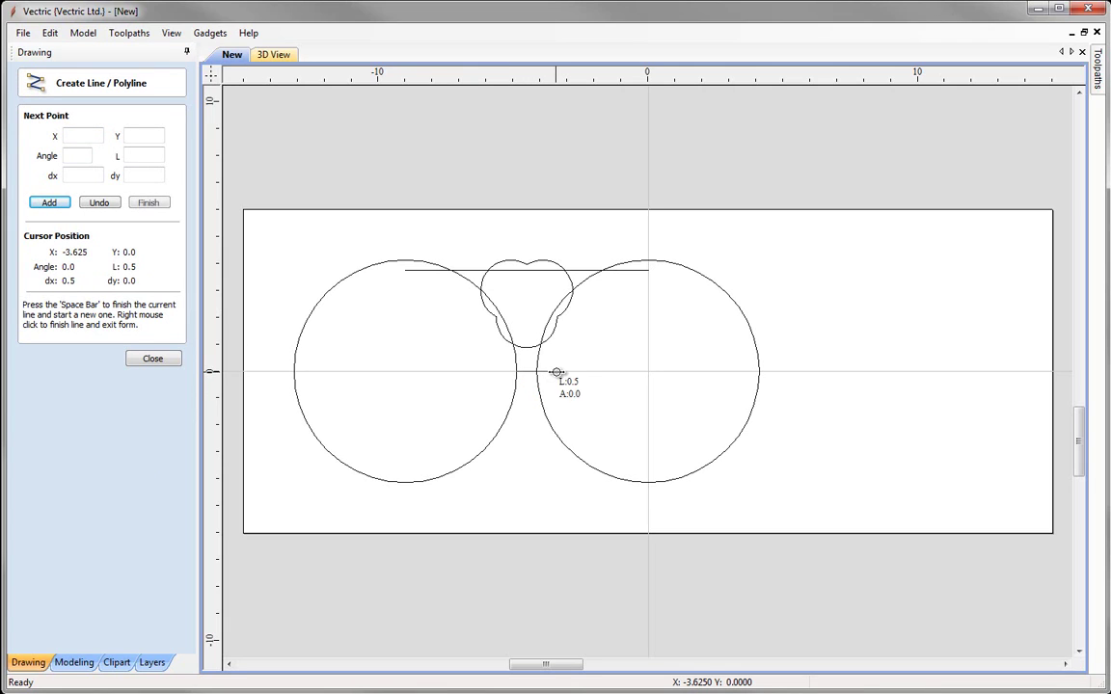
right_click(591, 349)
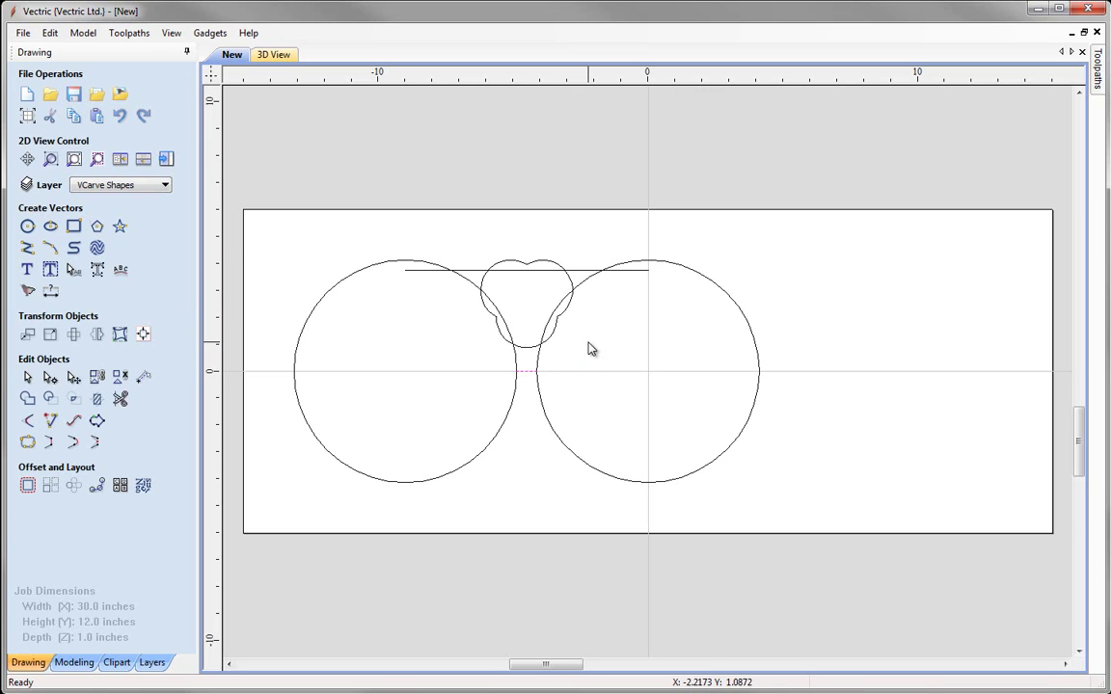
click(591, 379)
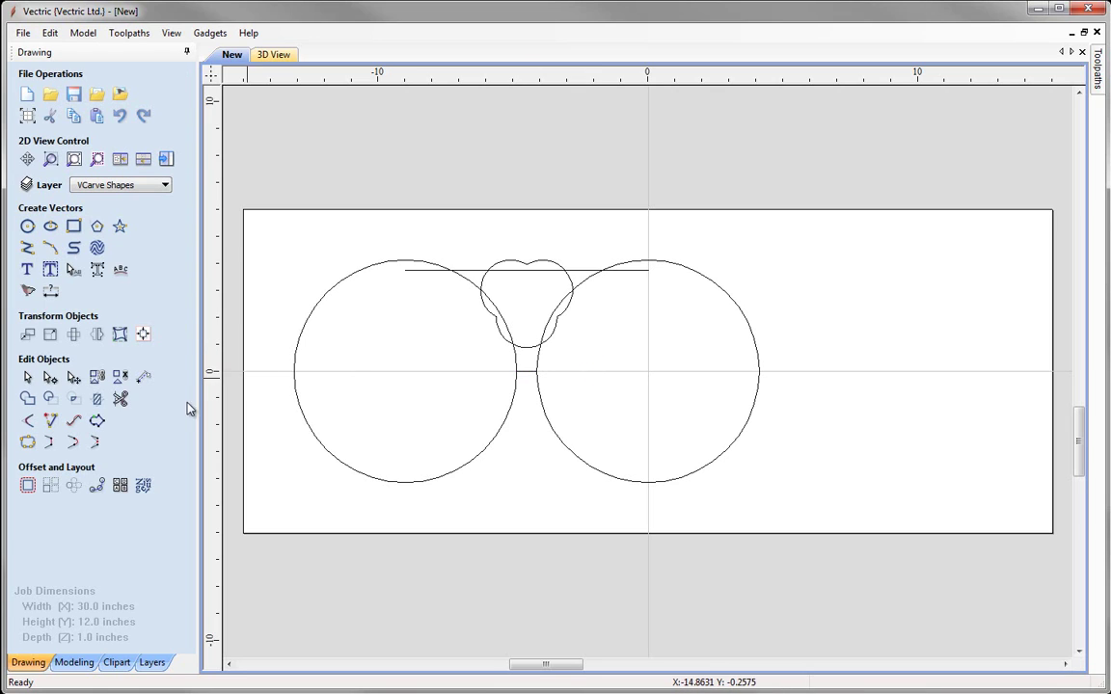
- Trim away the outer arcs of both circles and the two ends of the upper line beyond the arcs
click(120, 399)
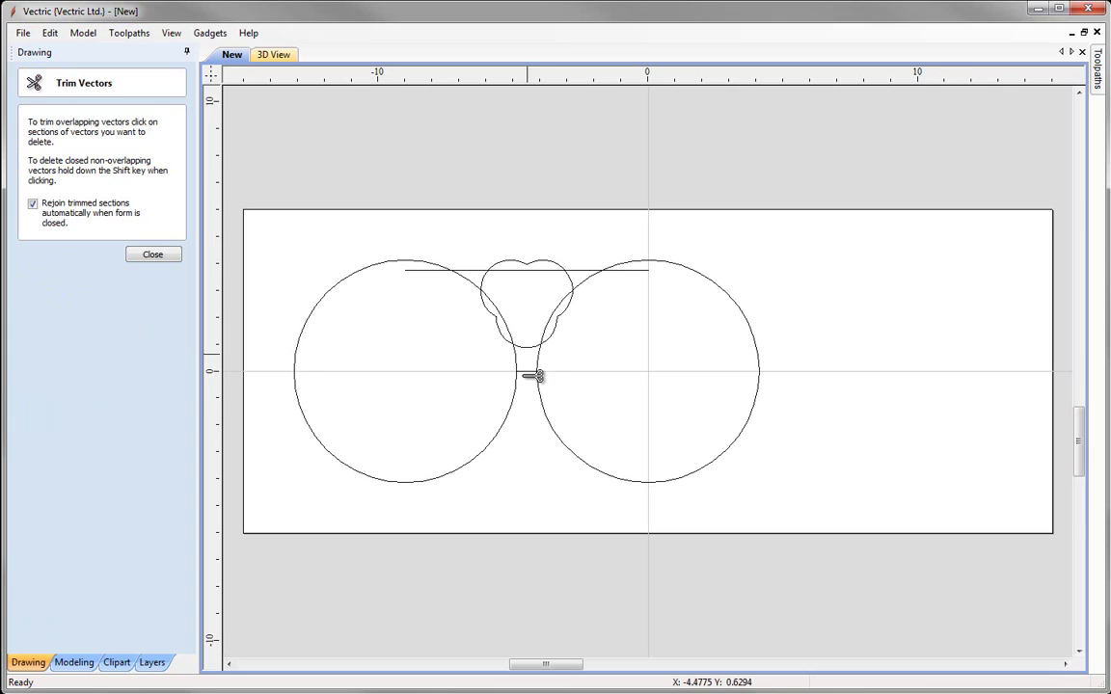
click(499, 447)
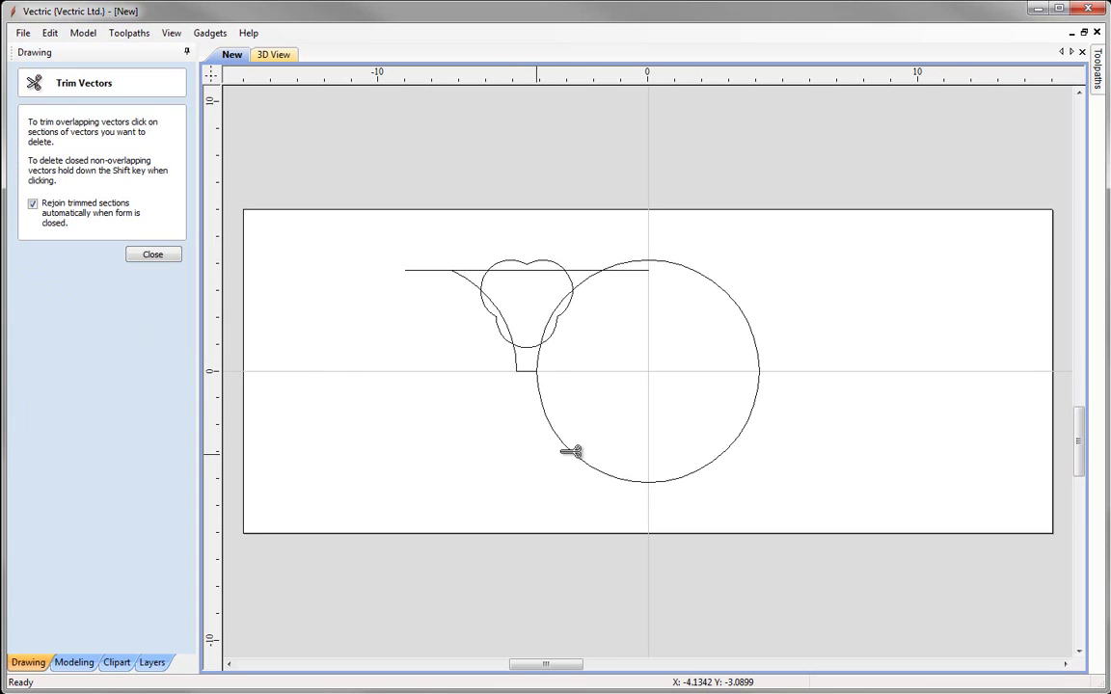
click(571, 446)
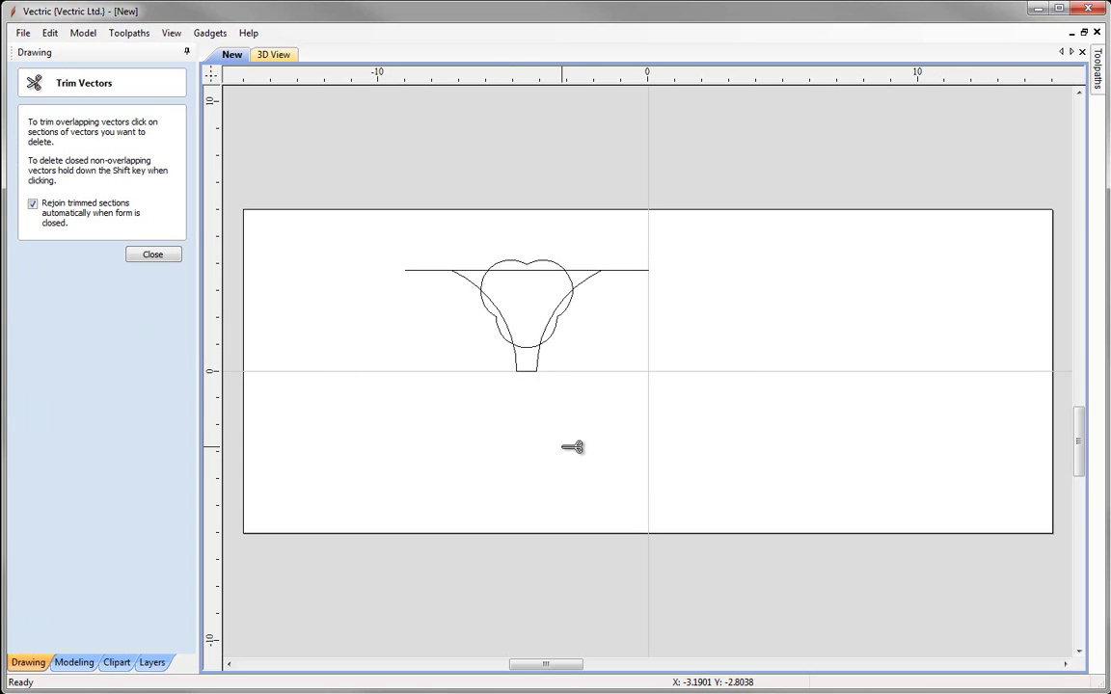
click(638, 271)
click(436, 271)
- Trim the overlapping trefoil, arc and line sections to leave two corner triangles and one lower shape, rejoining the trimmed sections
click(503, 325)
click(565, 326)
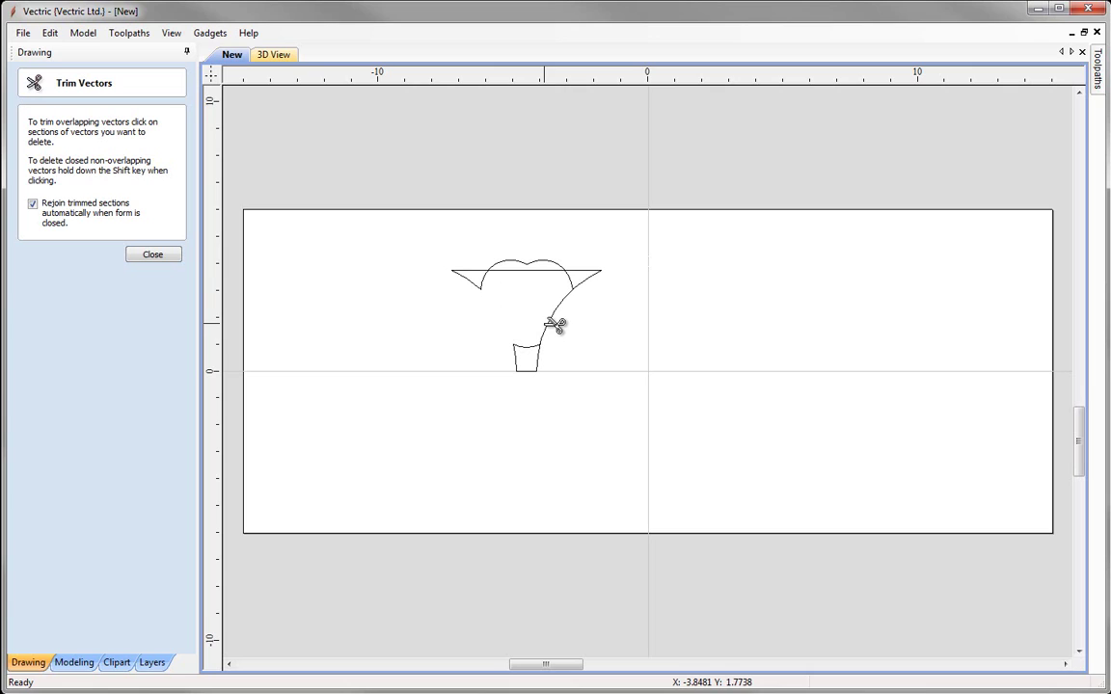
click(557, 325)
click(545, 271)
click(545, 262)
click(154, 255)
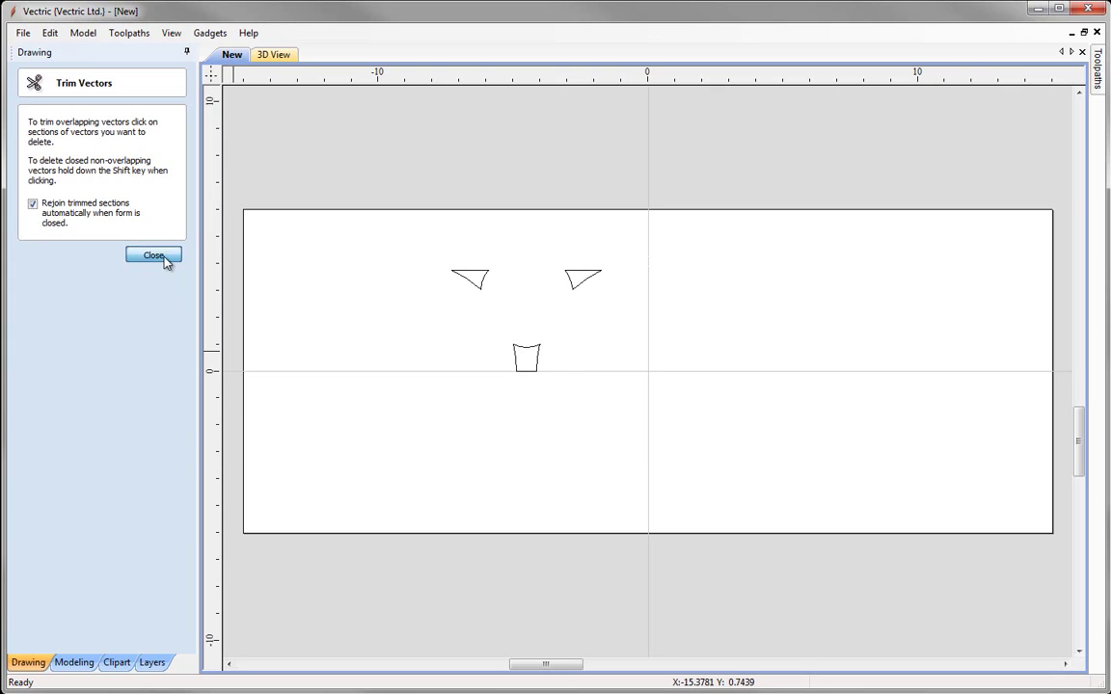
- Check that each of the three trimmed shapes selects as a single joined vector and review the trim tool's rejoin option
click(470, 278)
click(588, 283)
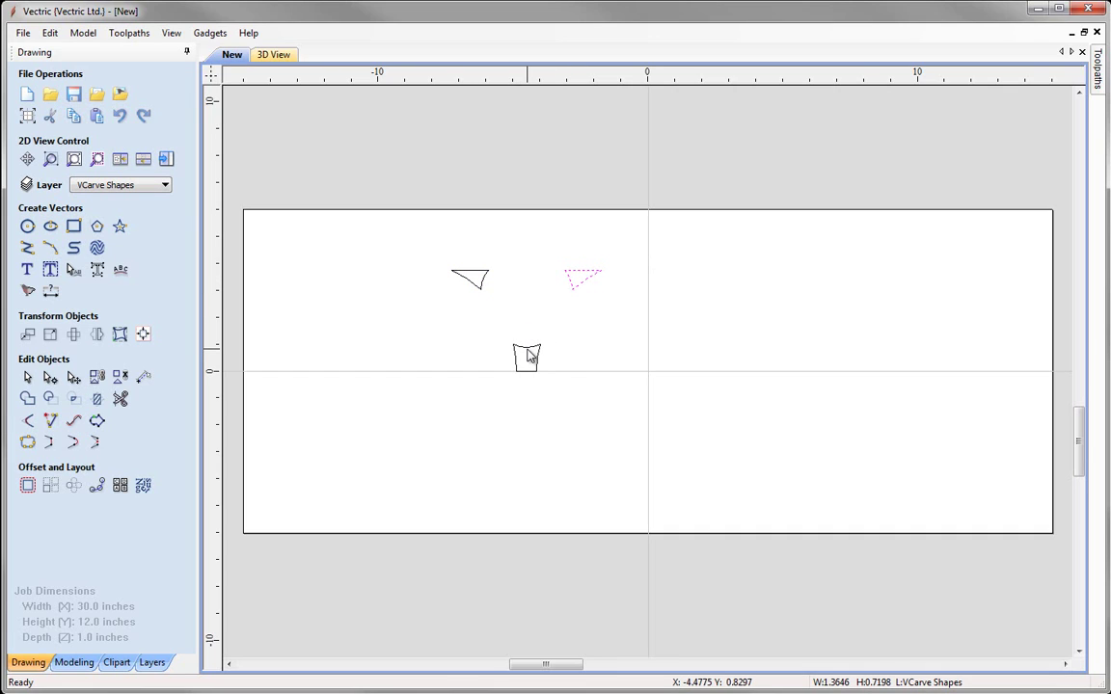
click(527, 349)
click(121, 400)
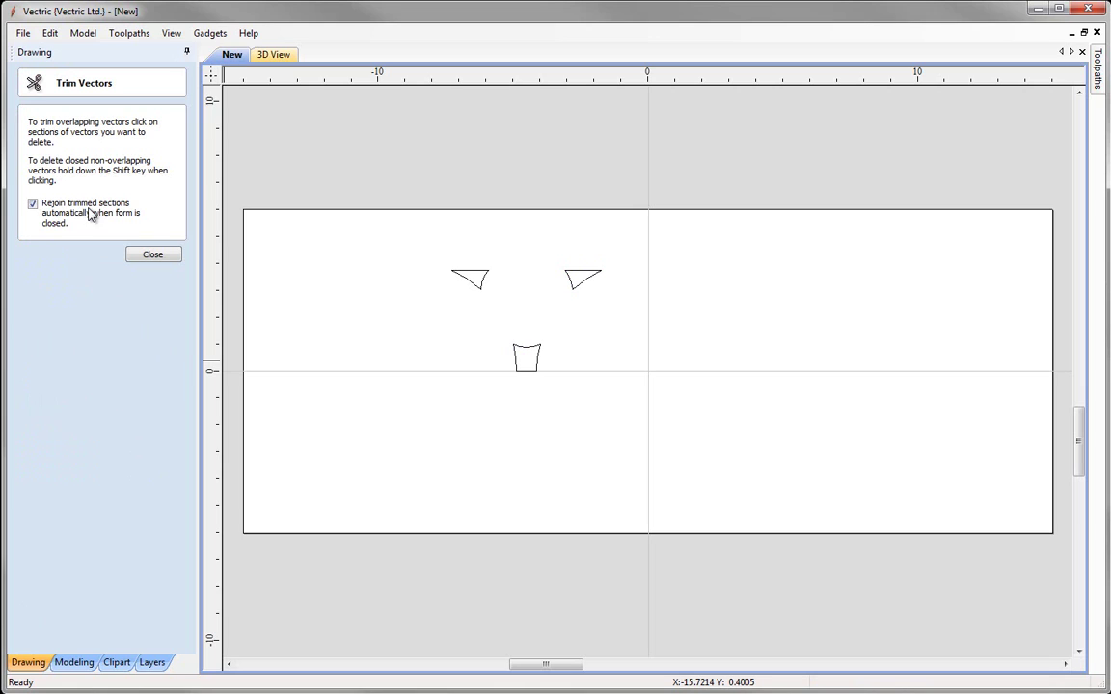
click(153, 254)
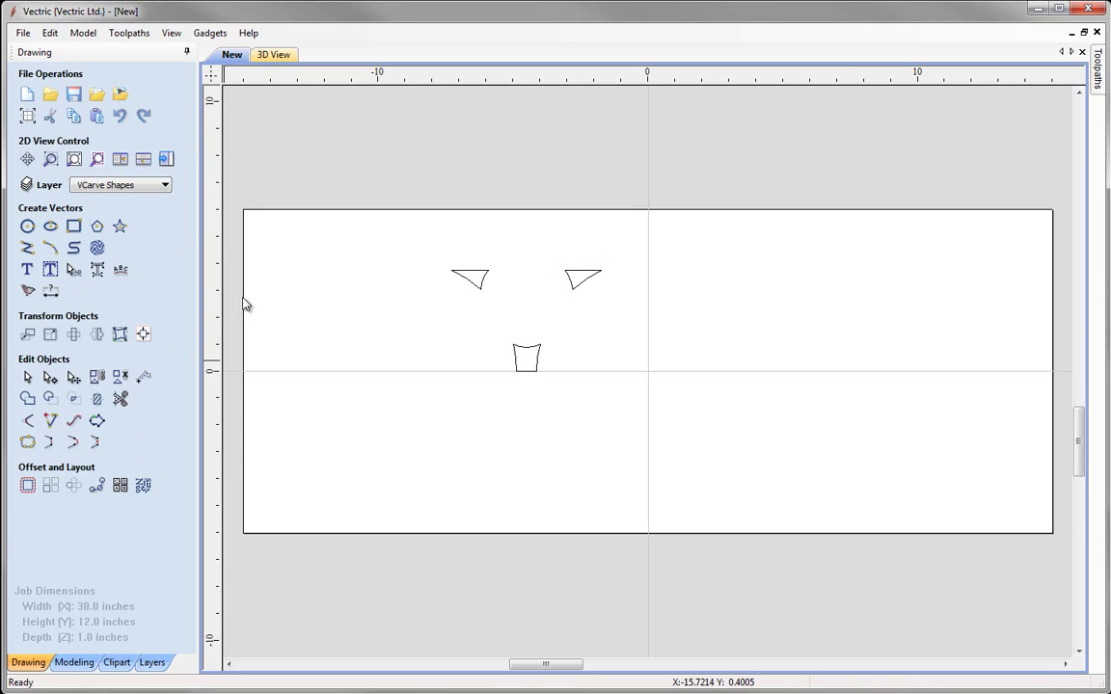
click(473, 284)
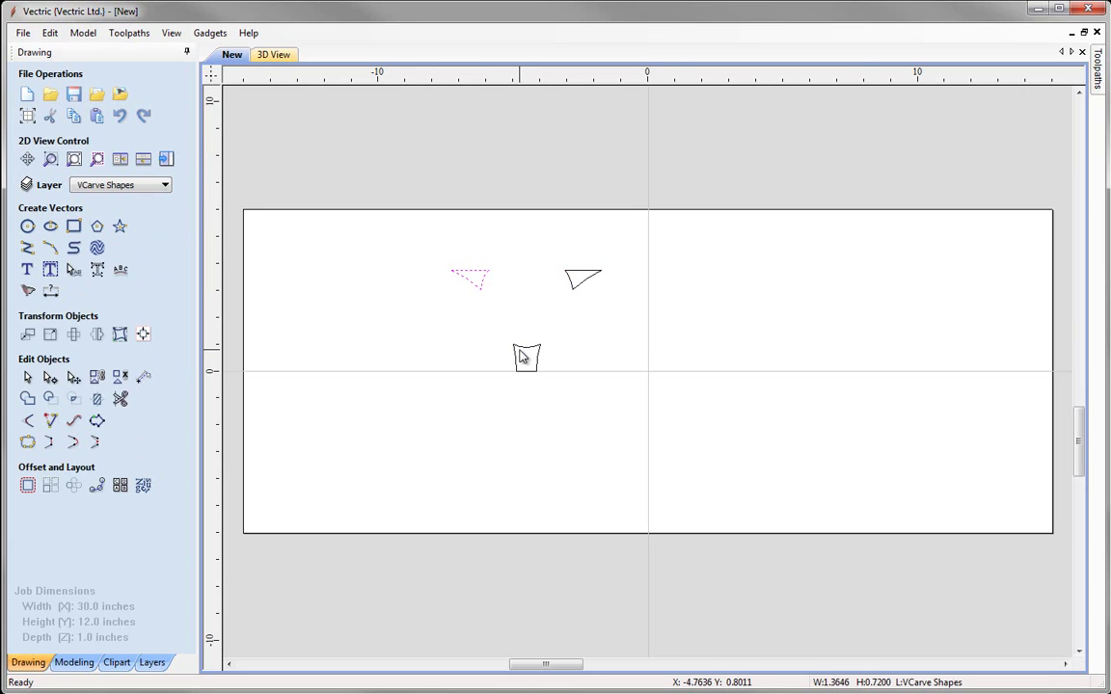
click(561, 328)
click(579, 292)
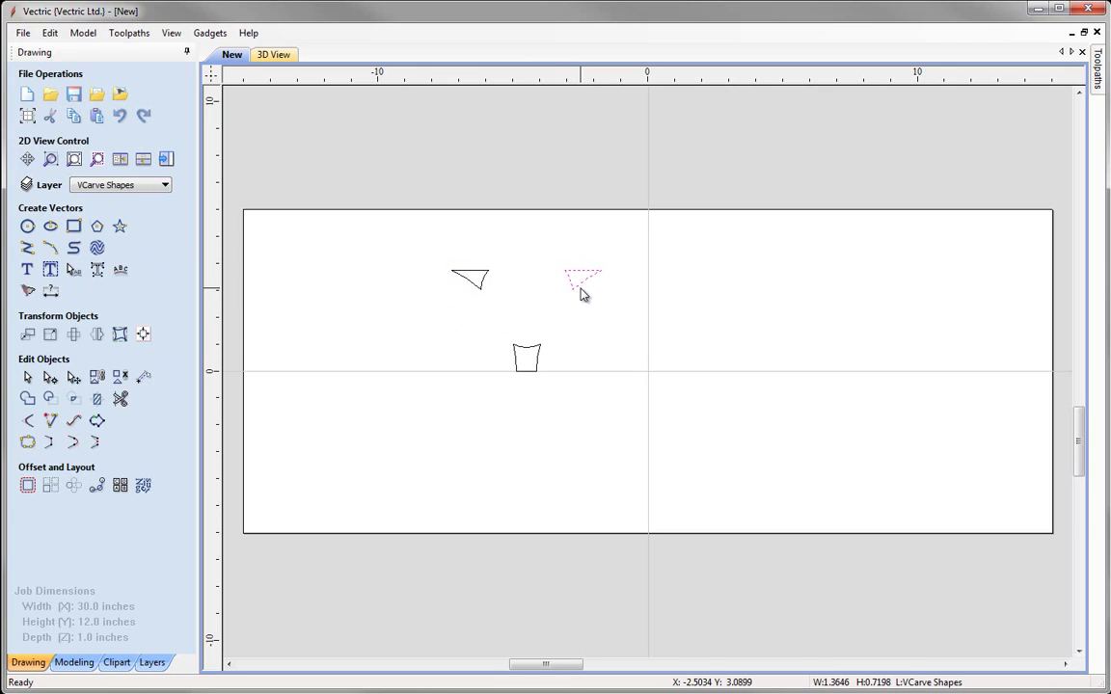
click(550, 338)
- Delete the bottom span of the lower shape with node editing, leaving it open along Y 0
scroll(551, 370, up, 1)
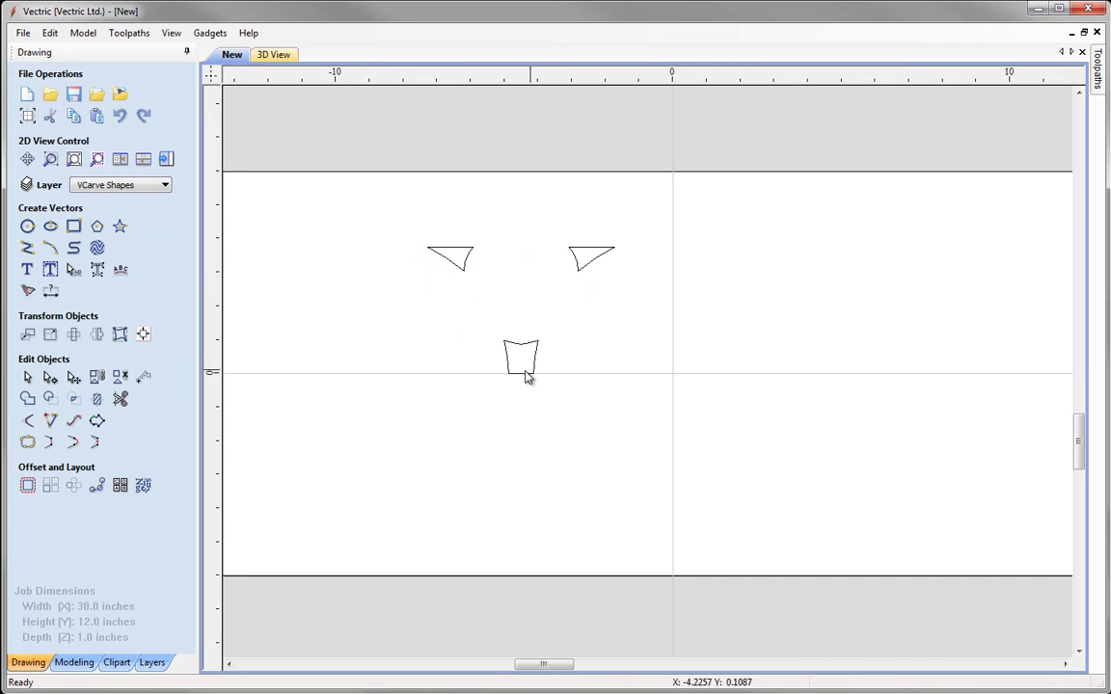
click(524, 376)
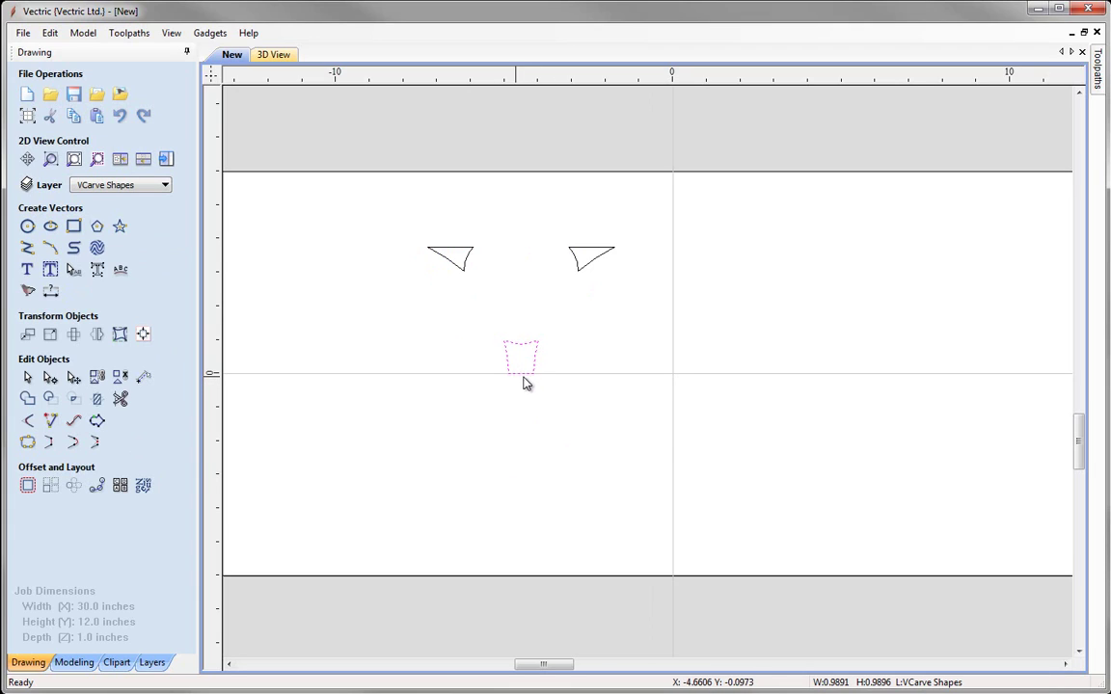
scroll(524, 381, down, 1)
scroll(487, 375, up, 1)
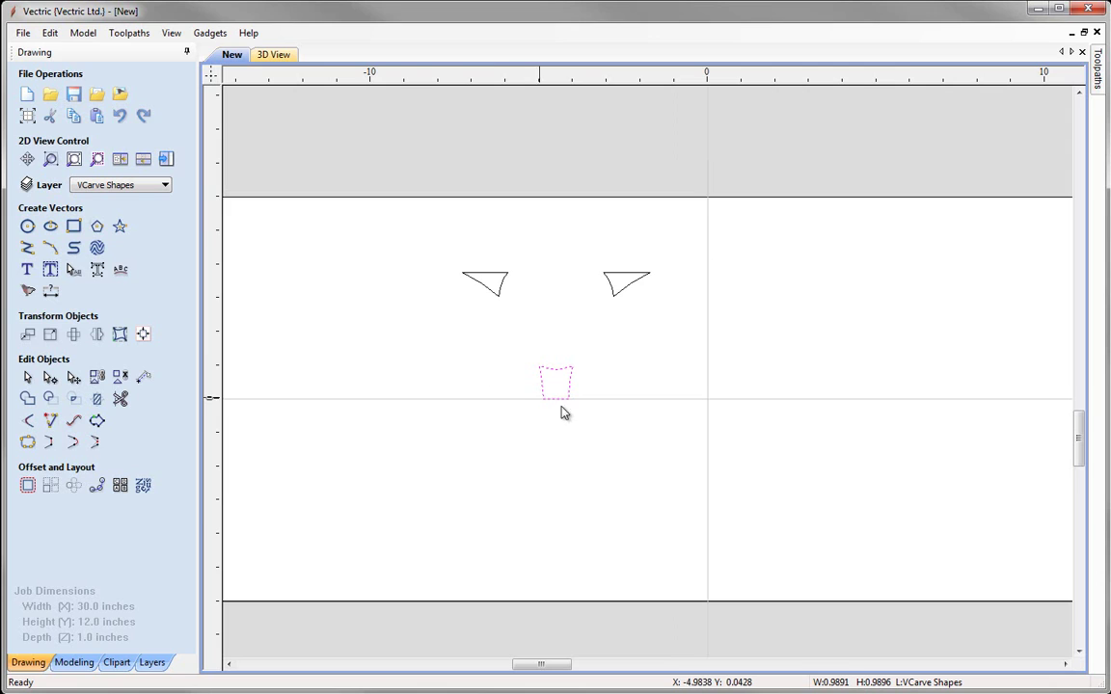
scroll(569, 410, up, 4)
middle_drag(560, 394, 633, 431)
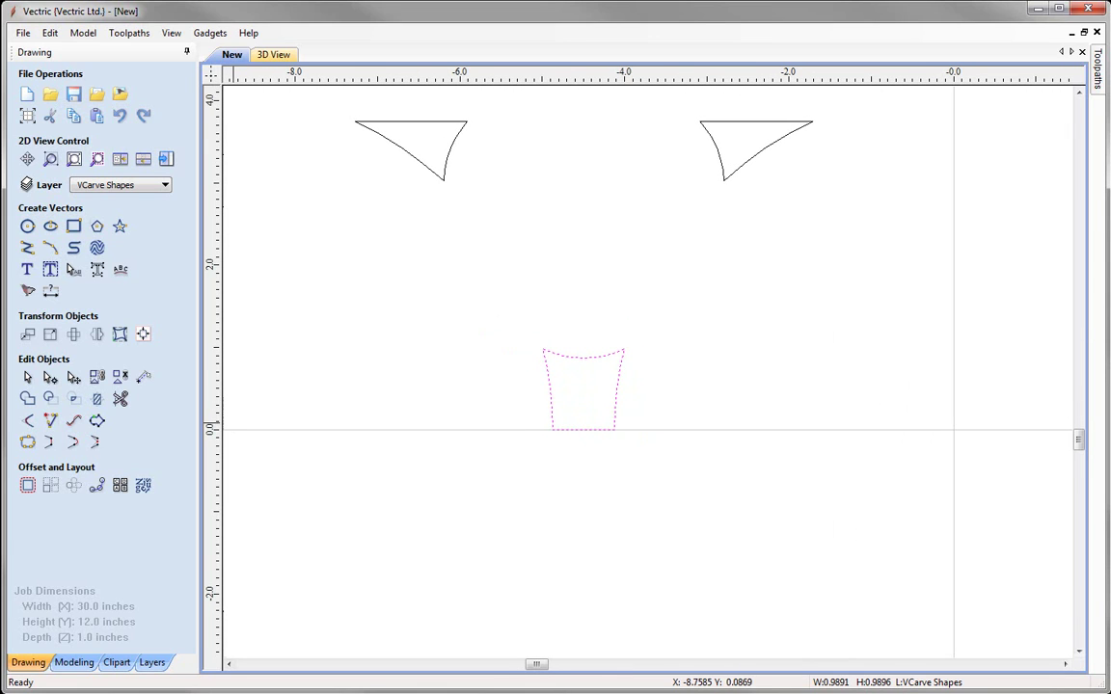
click(49, 377)
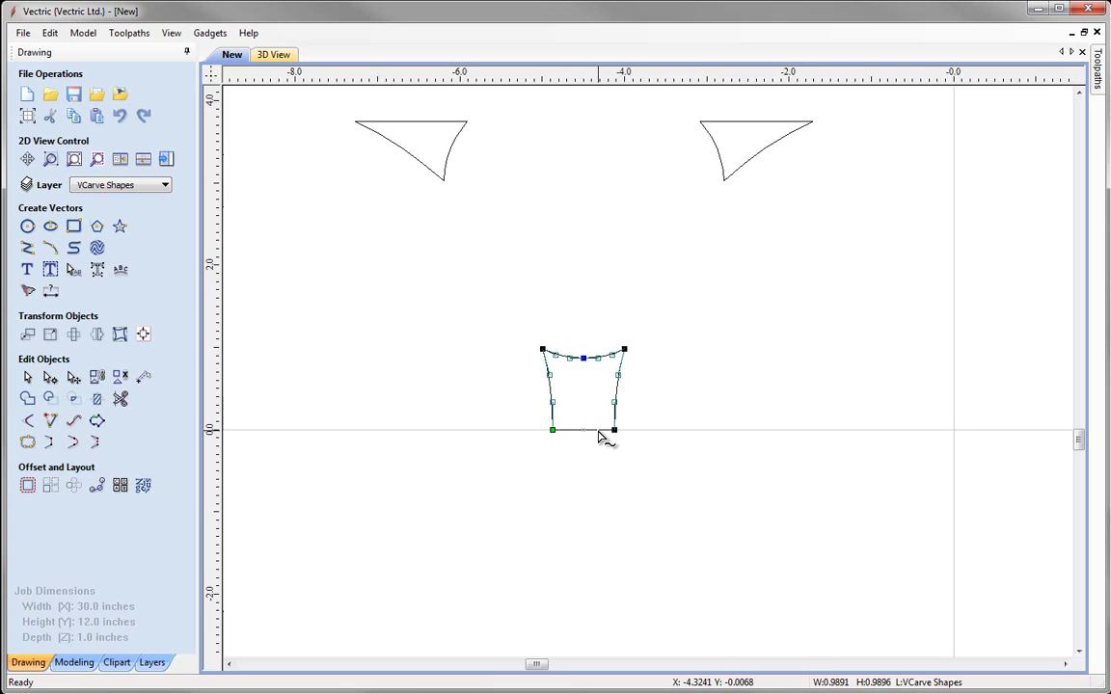
key(Delete)
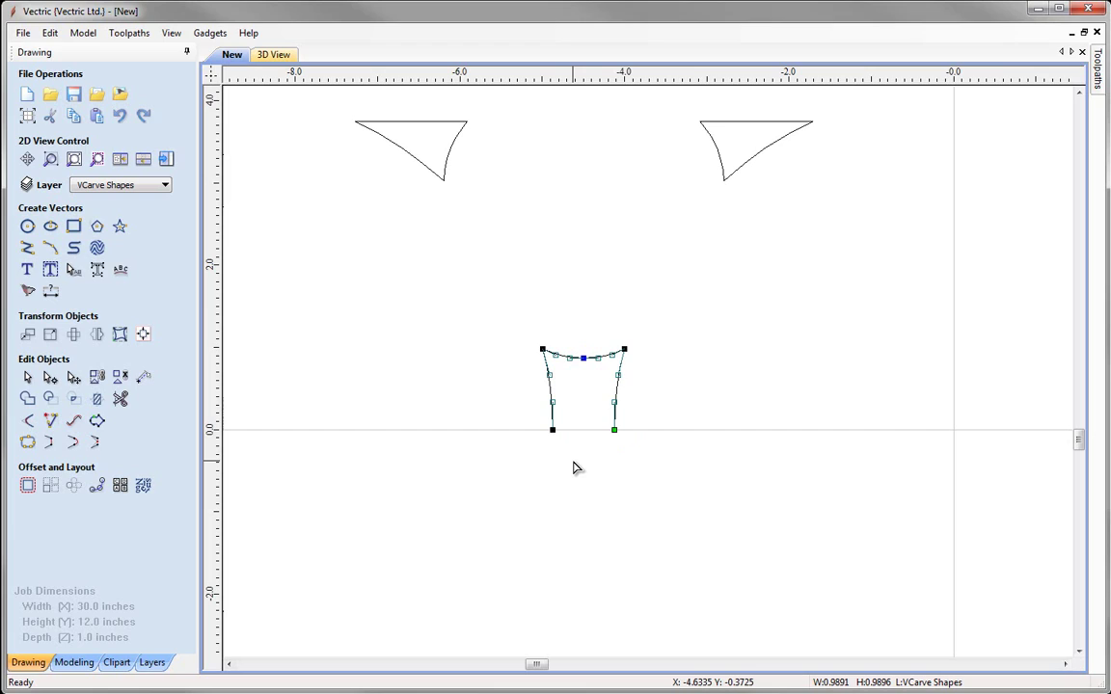
click(574, 468)
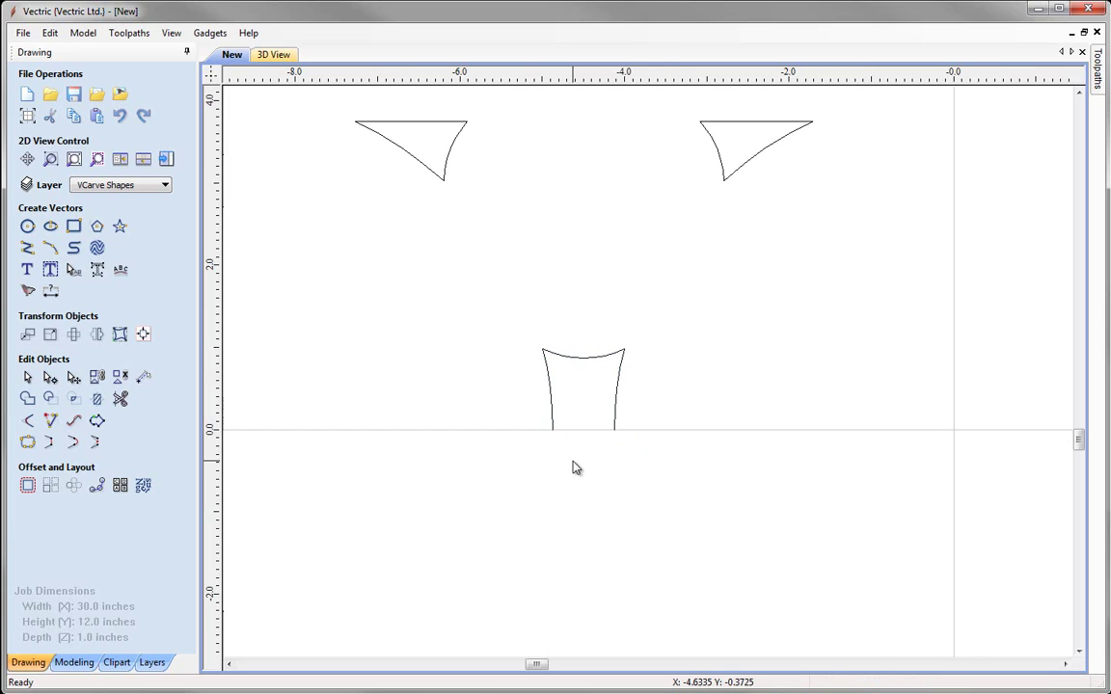
- Show the Foils layer again while keeping VCarve Shapes as the active layer
key(F3)
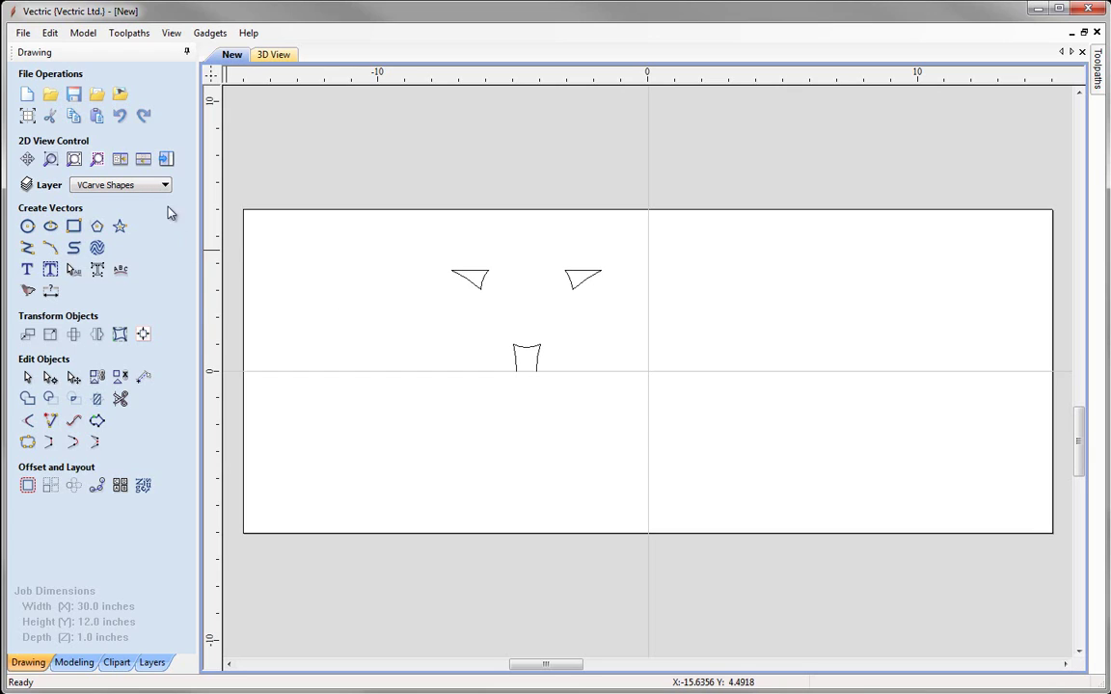
click(144, 185)
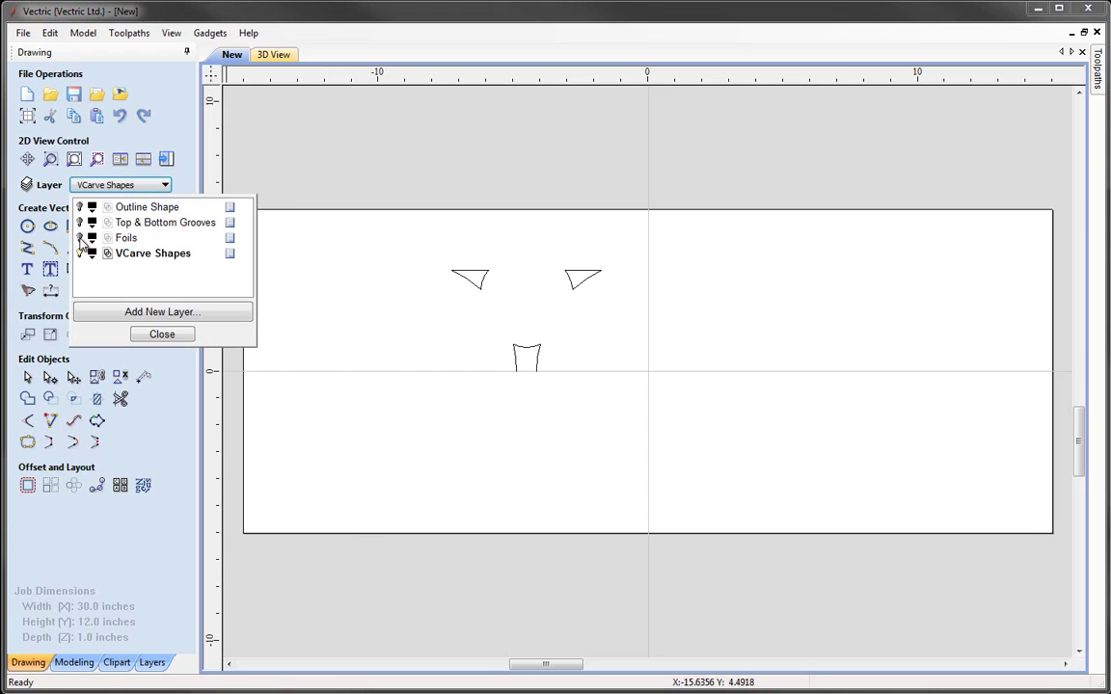
click(80, 239)
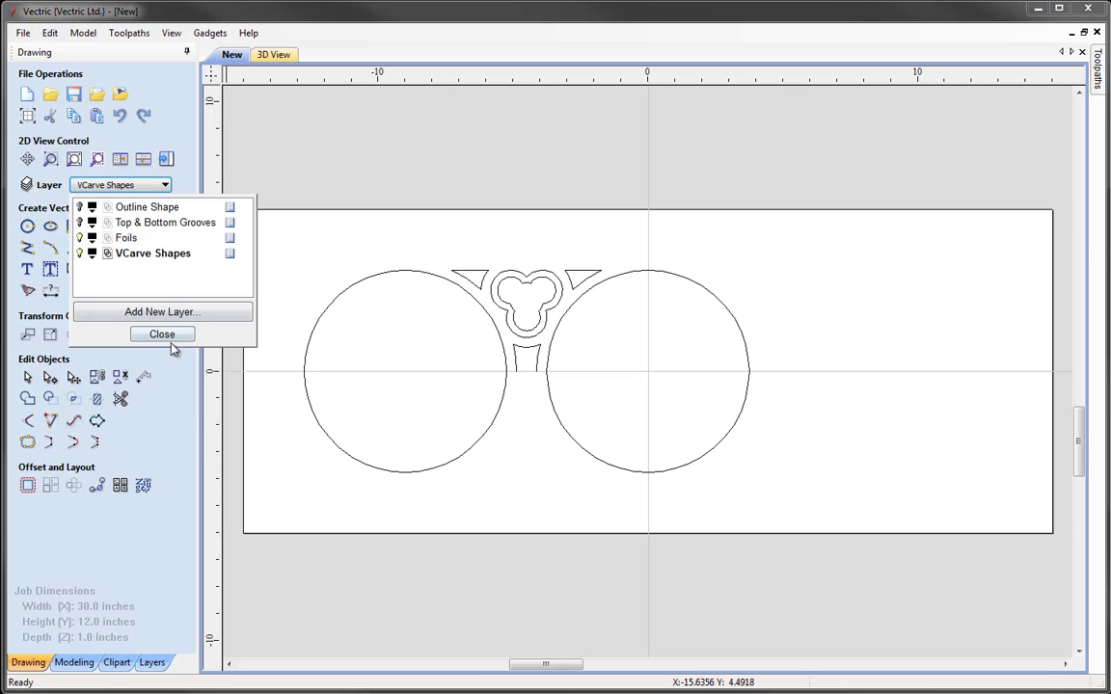
click(162, 334)
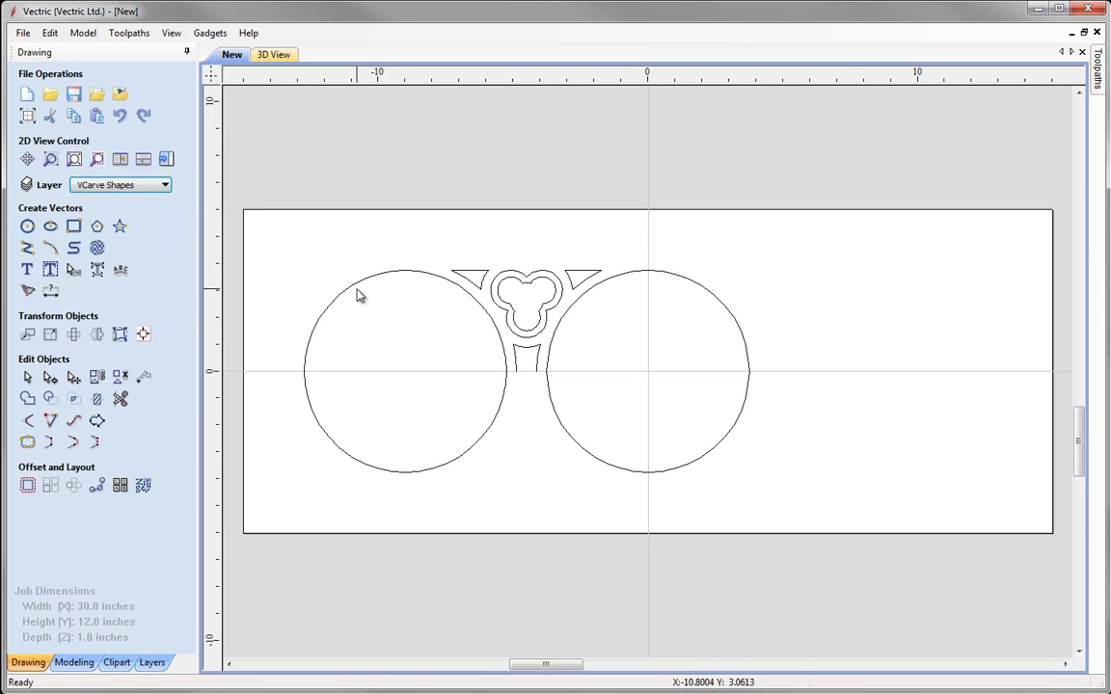
- Create a vertically flipped copy of the trefoil, its two corner triangles and the open lower shape about the job centre
drag(430, 253, 614, 390)
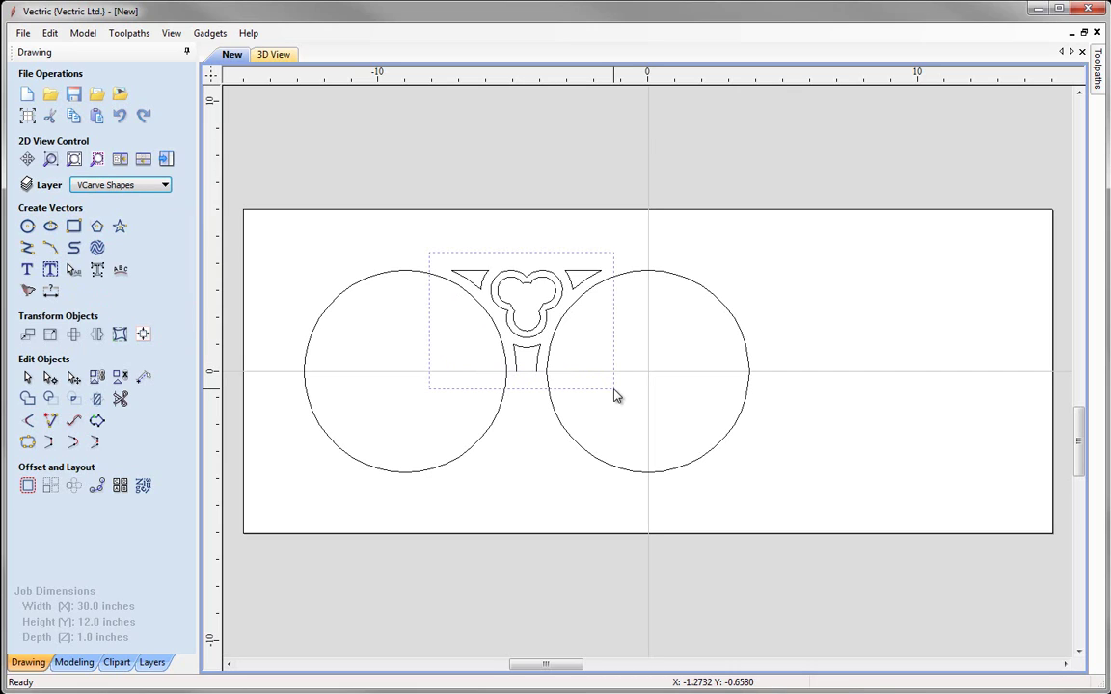
drag(615, 394, 615, 395)
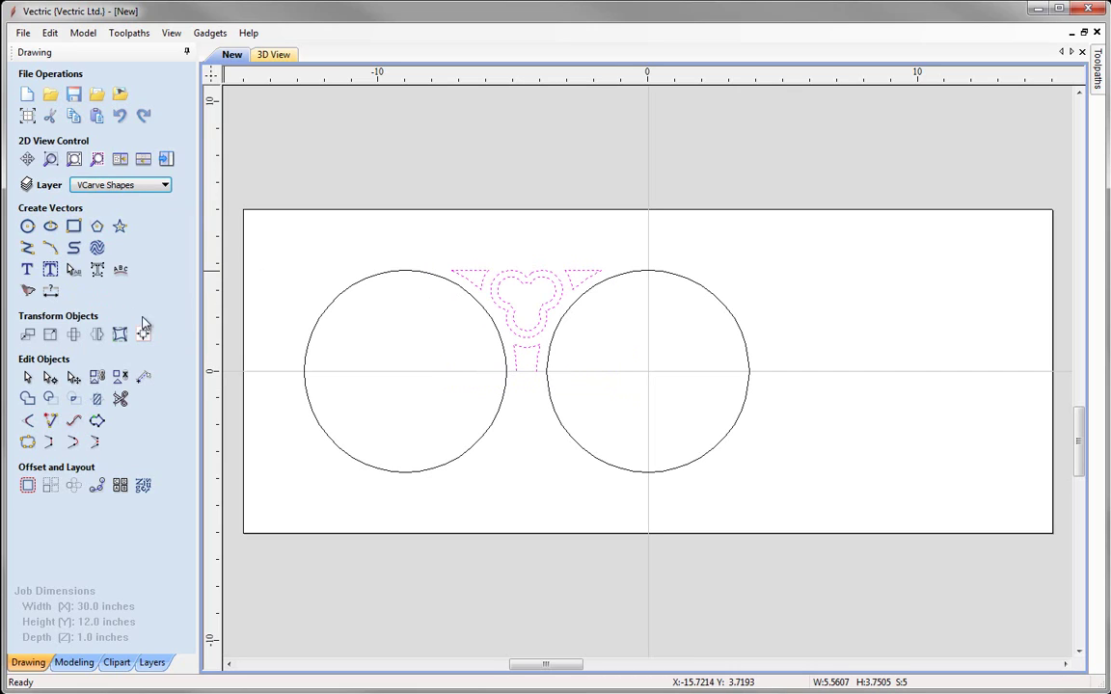
click(99, 342)
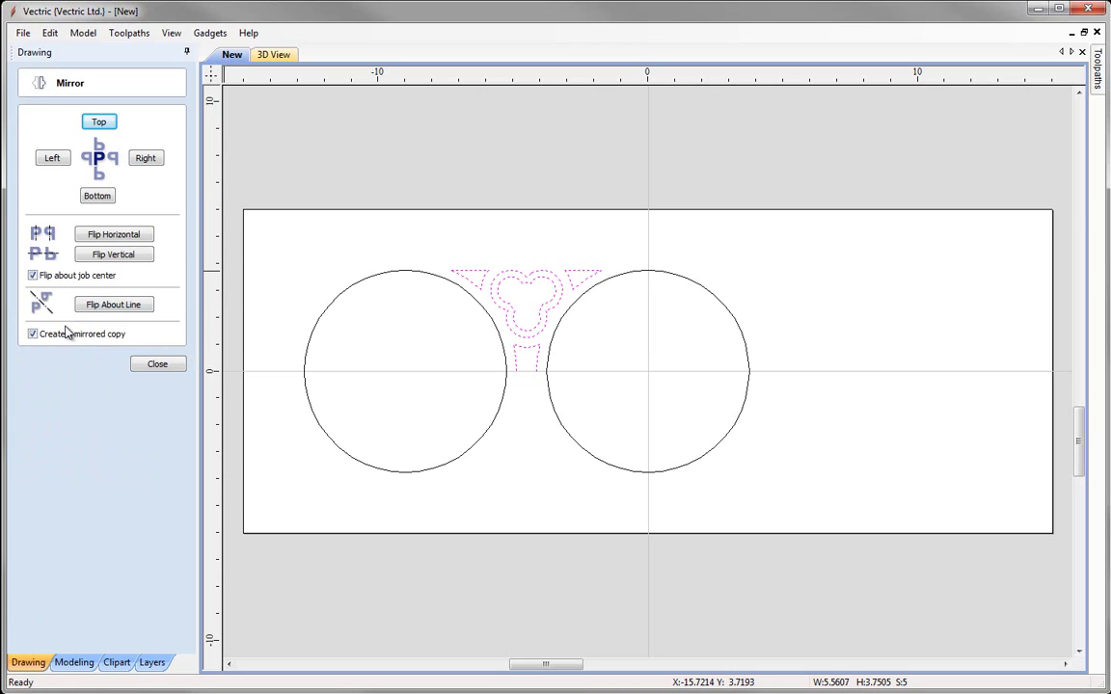
click(132, 260)
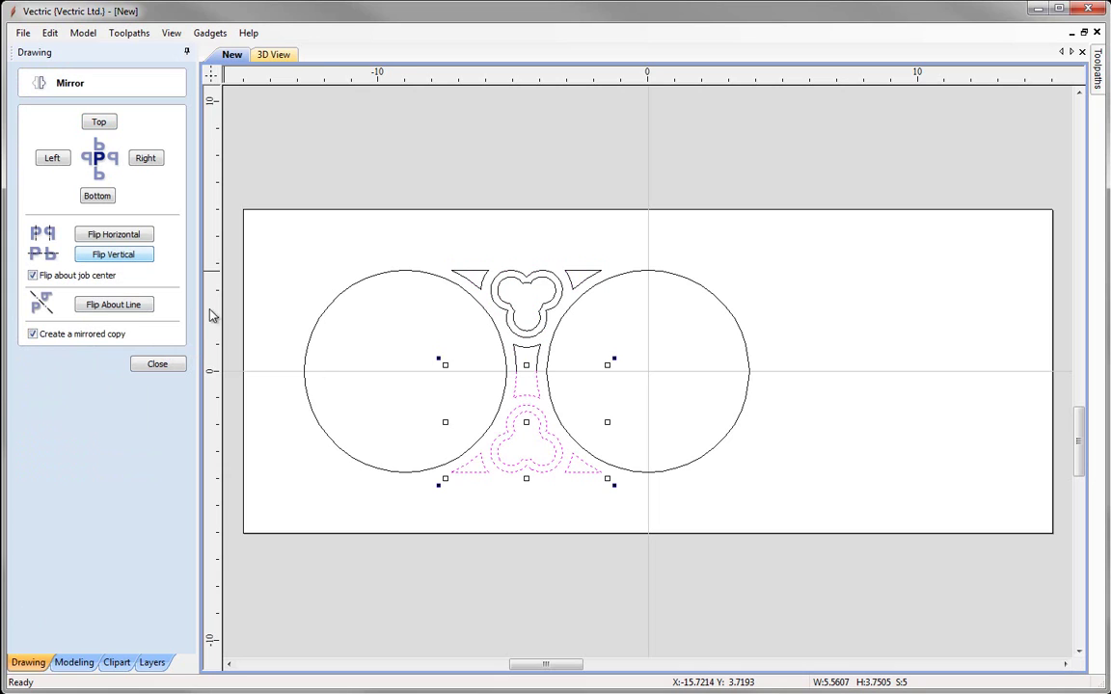
click(157, 367)
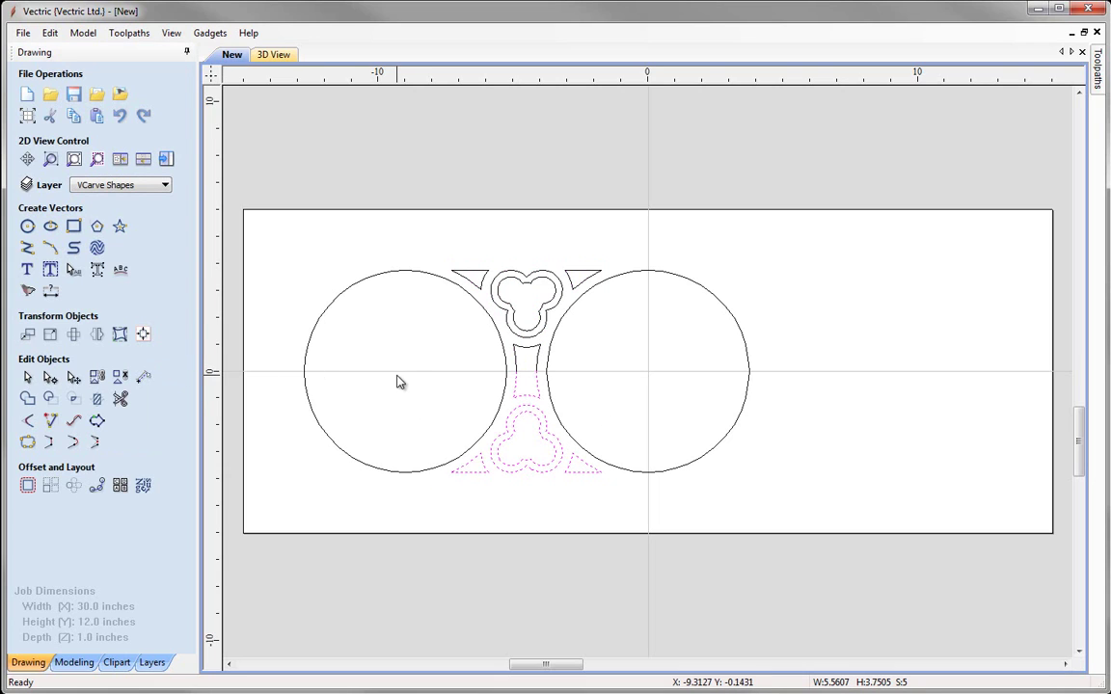
click(398, 396)
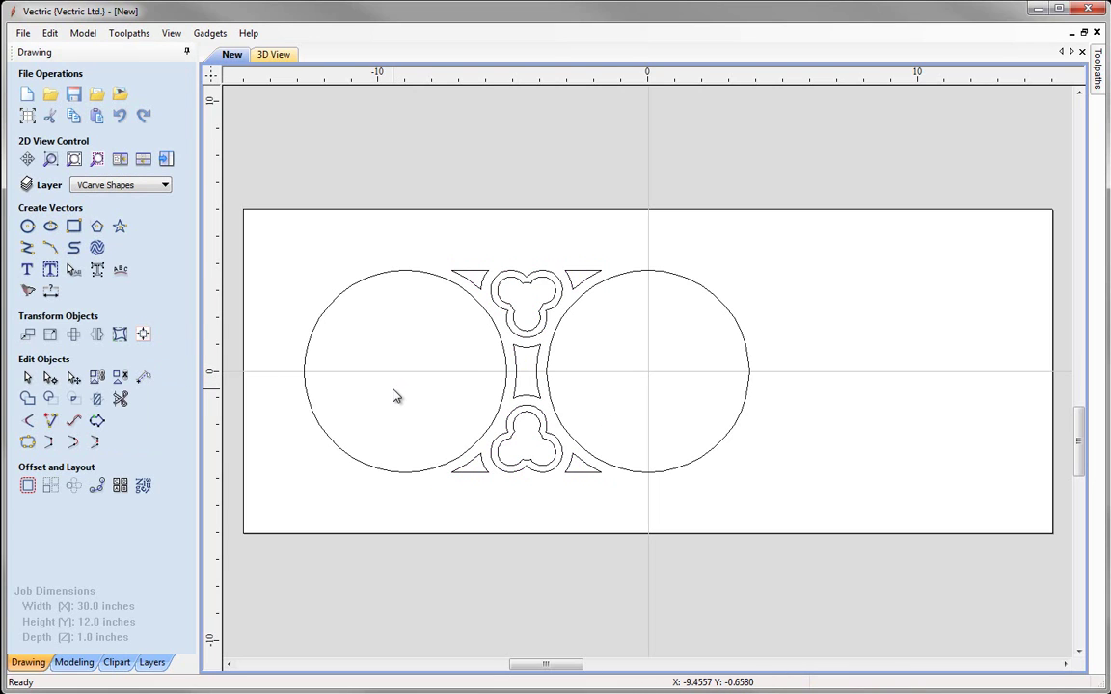
- Join the two open halves of the shape between the trefoils into one closed vector
click(537, 386)
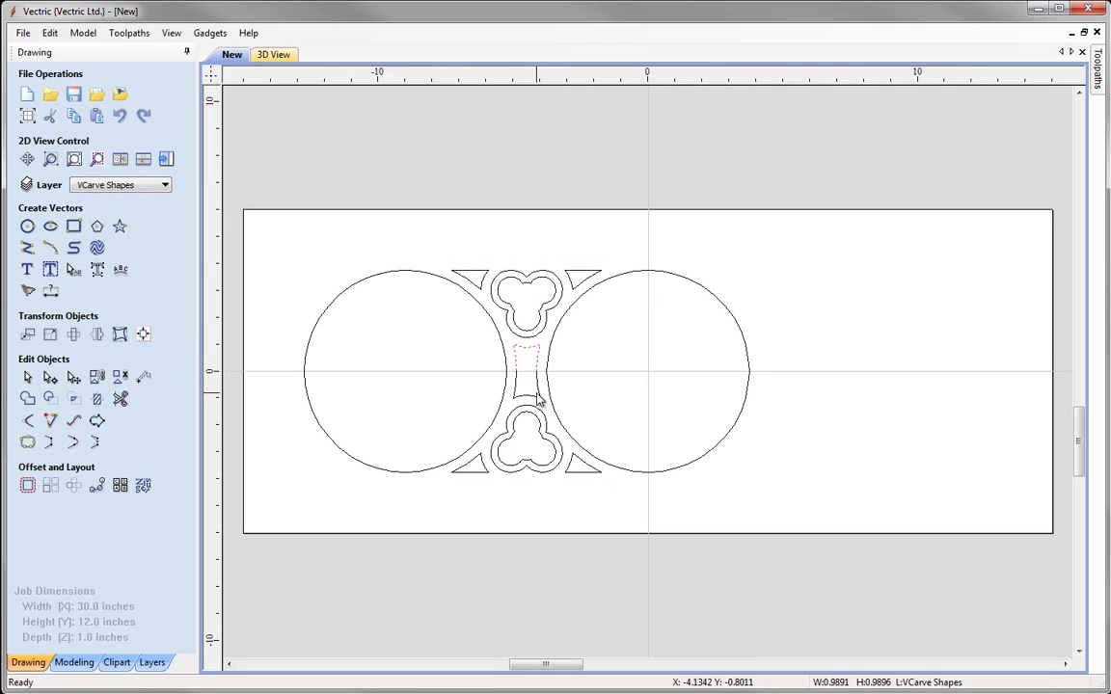
key(Up)
shift+click(535, 398)
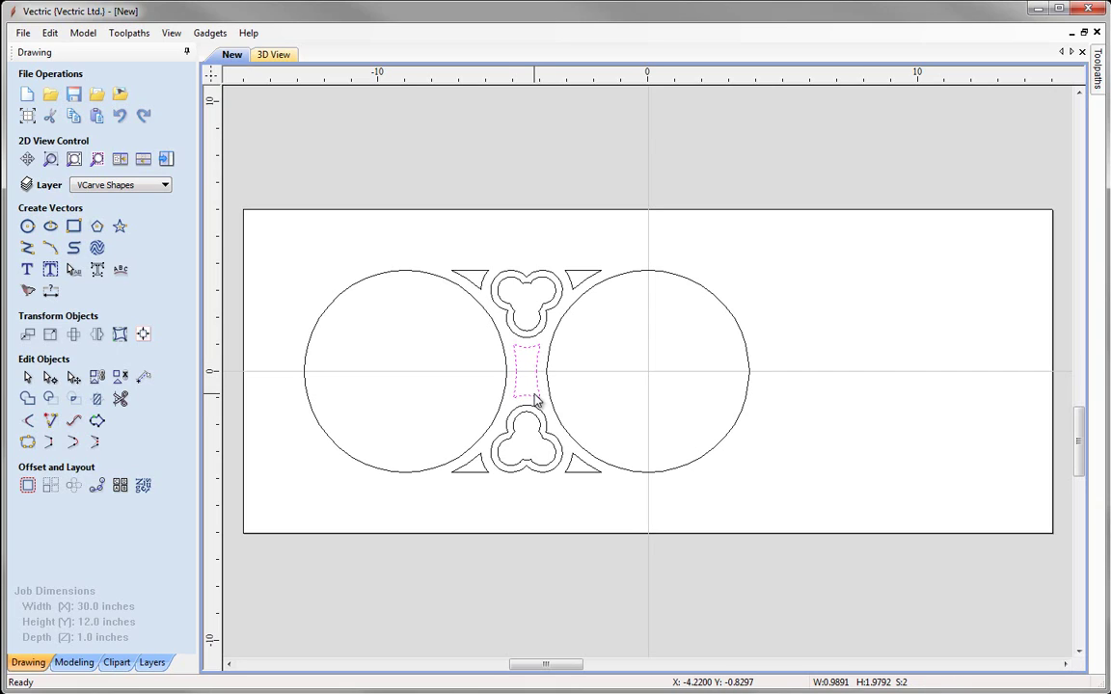
click(26, 444)
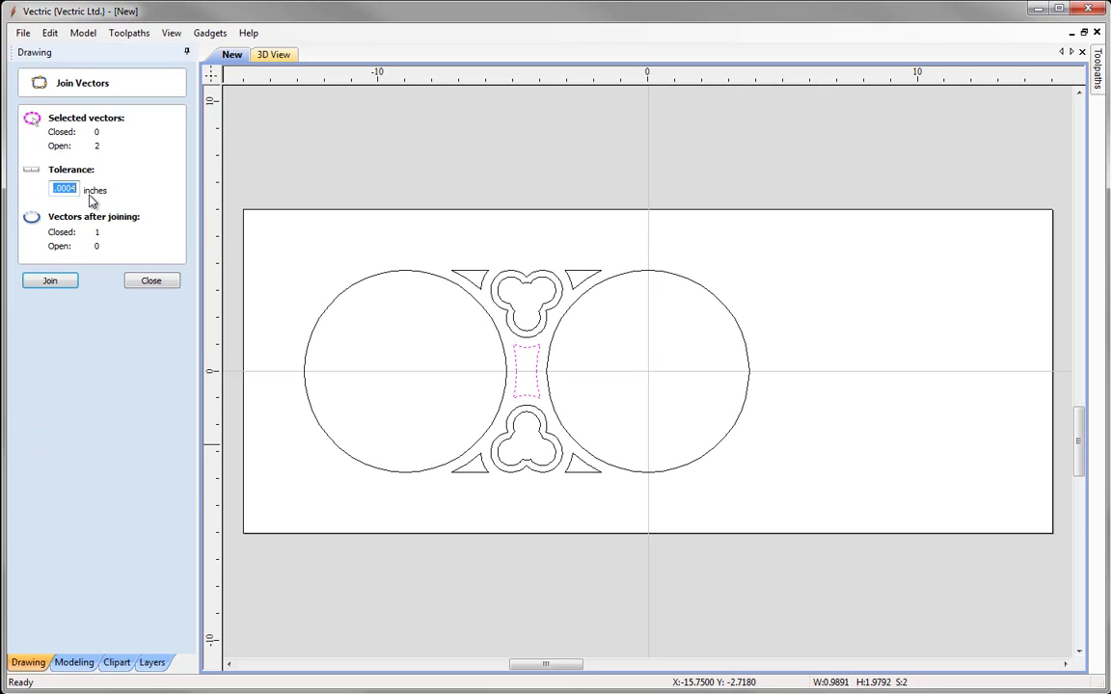
click(58, 280)
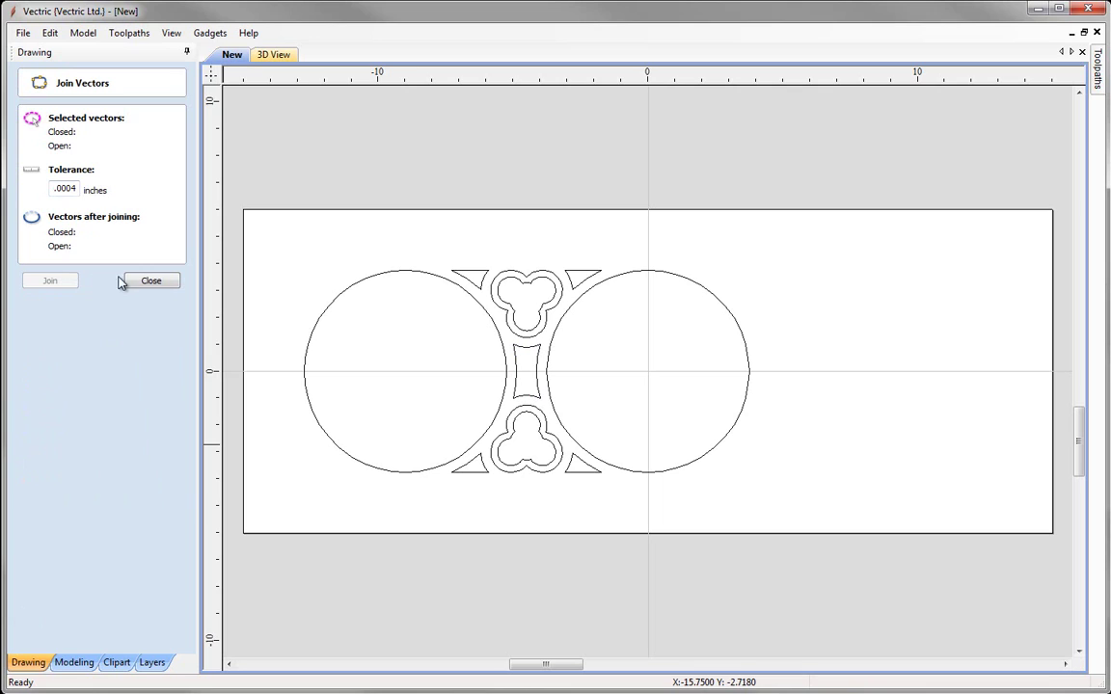
click(153, 281)
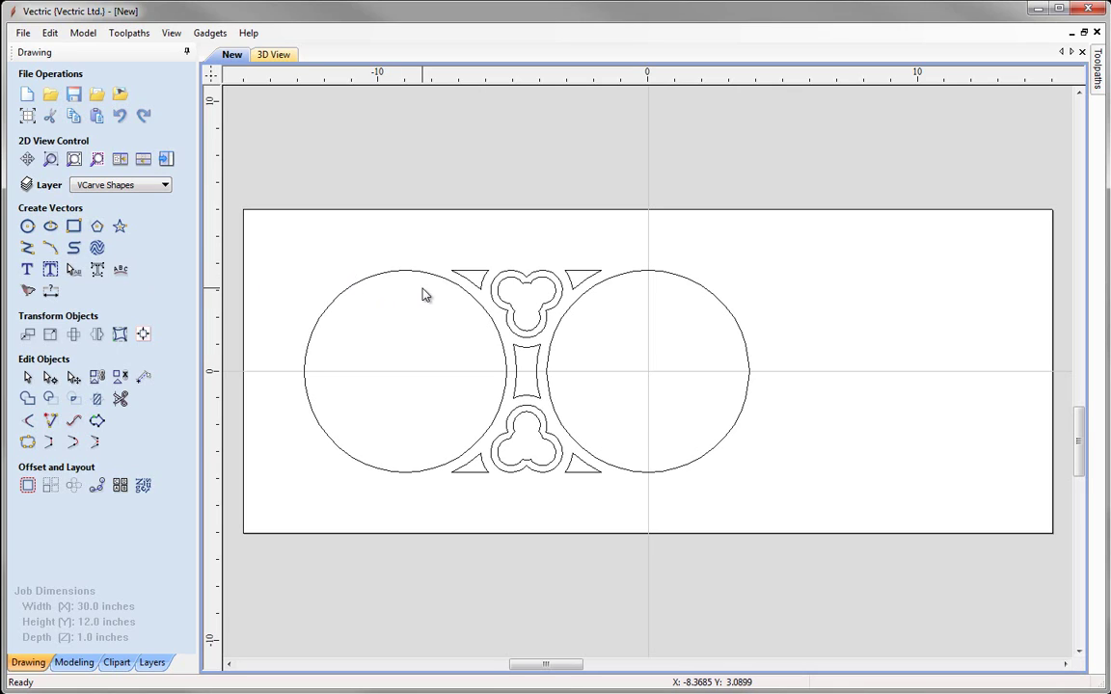
- Draw a vertical line 7.5 inches long at X -9 from the top to the bottom of the left circle
click(473, 274)
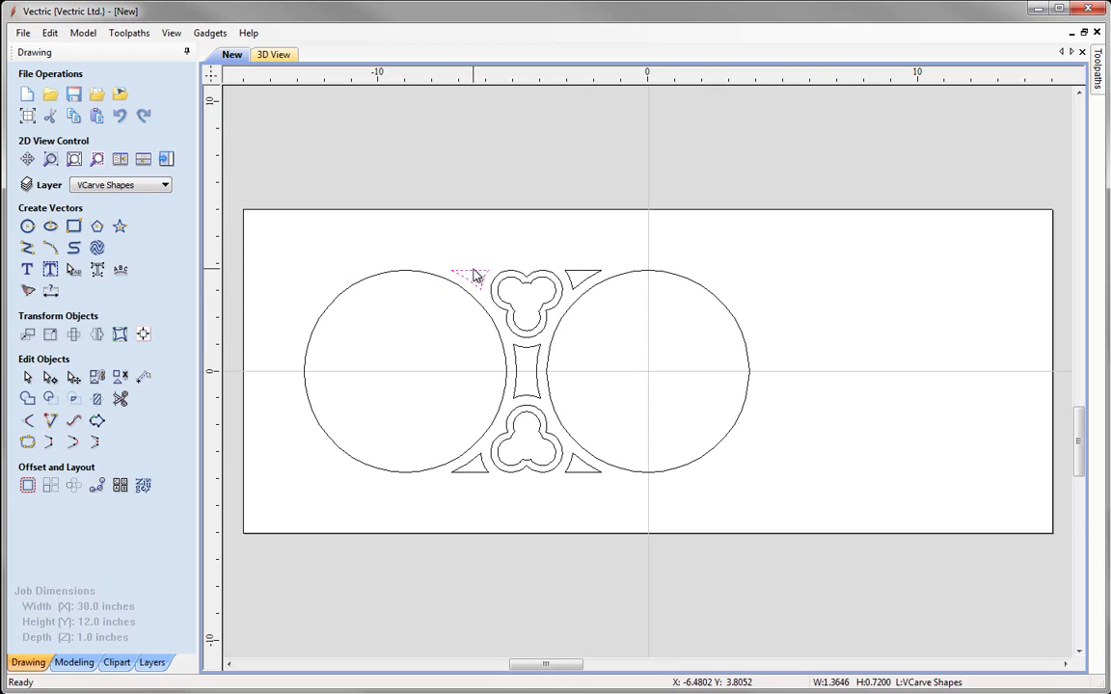
click(472, 463)
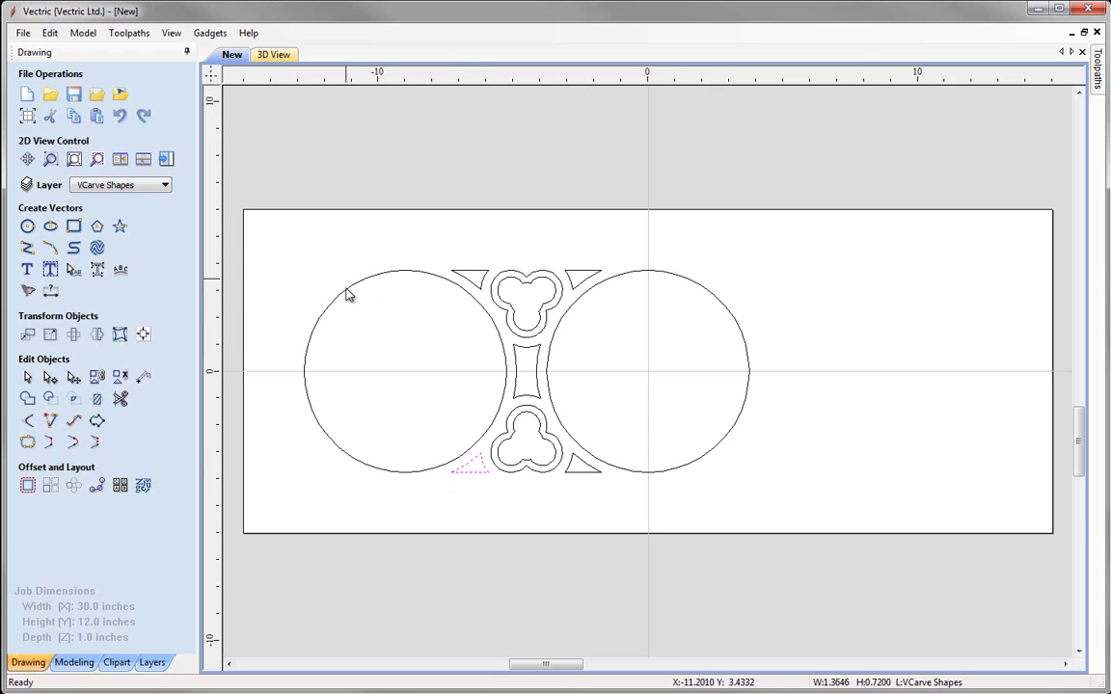
click(26, 249)
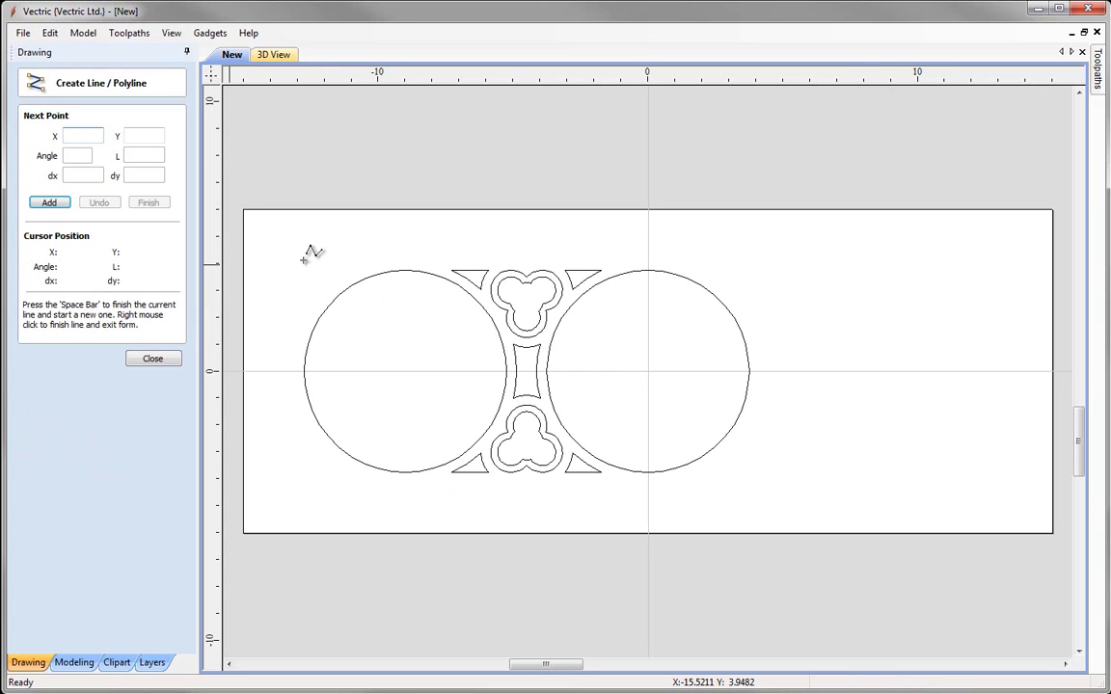
click(404, 271)
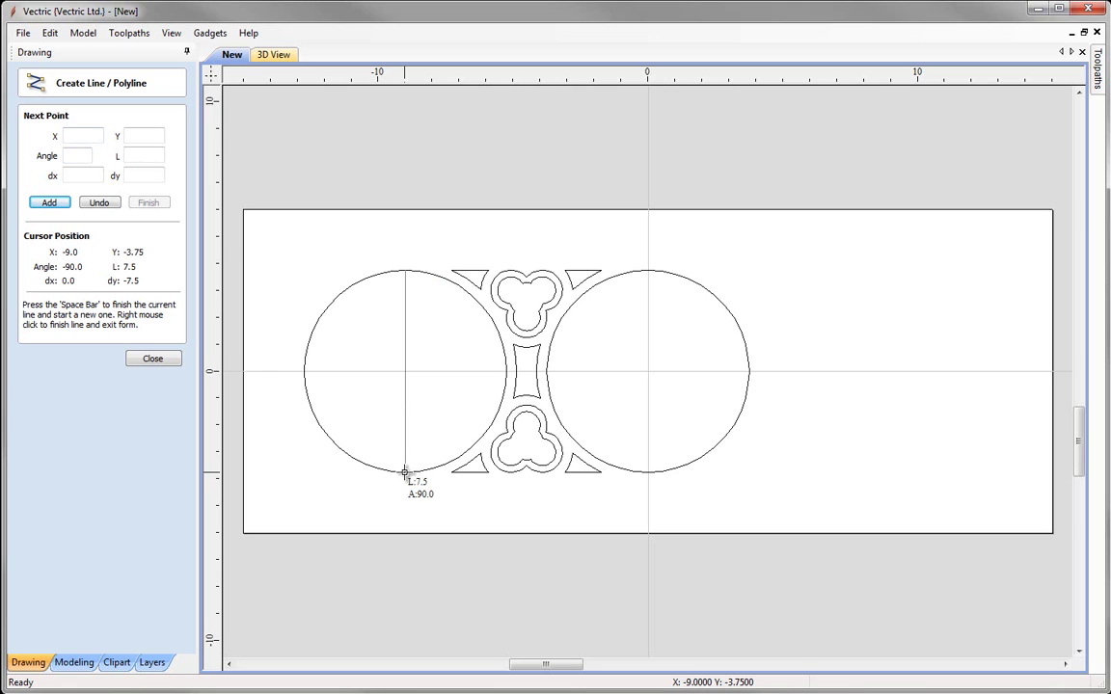
click(405, 473)
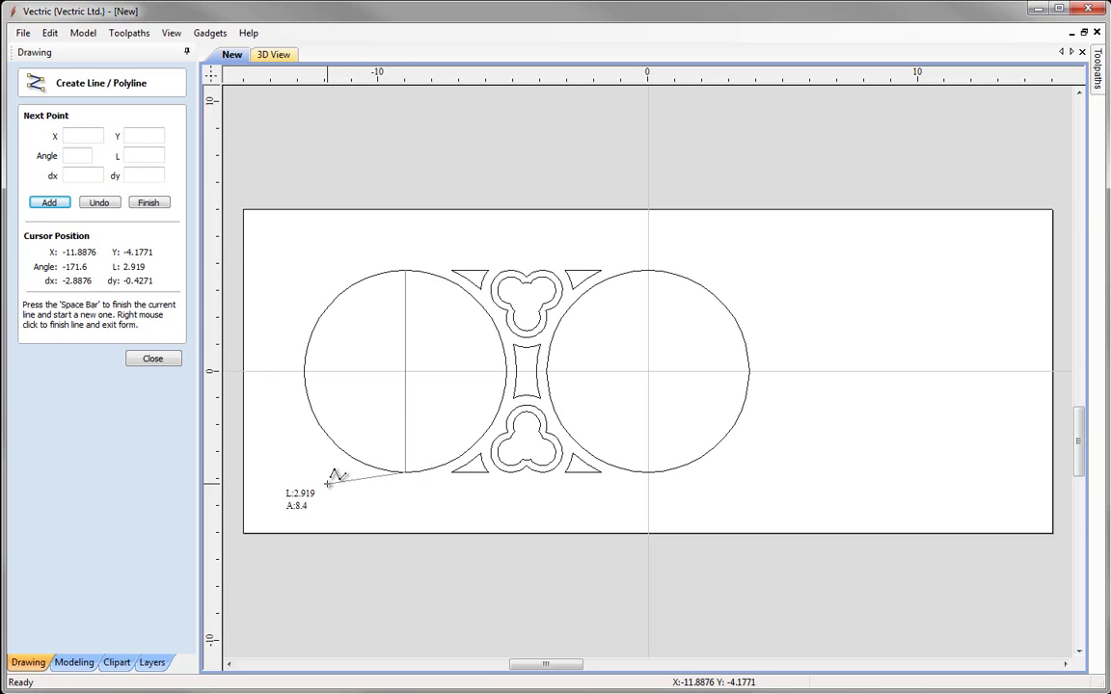
right_click(328, 483)
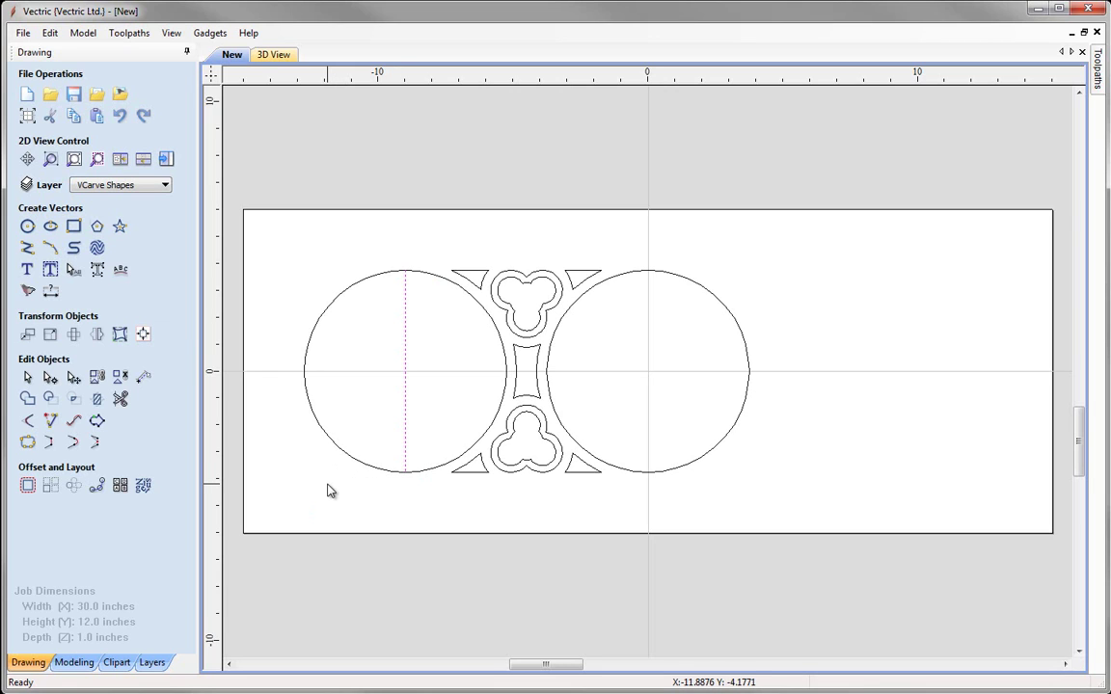
click(444, 403)
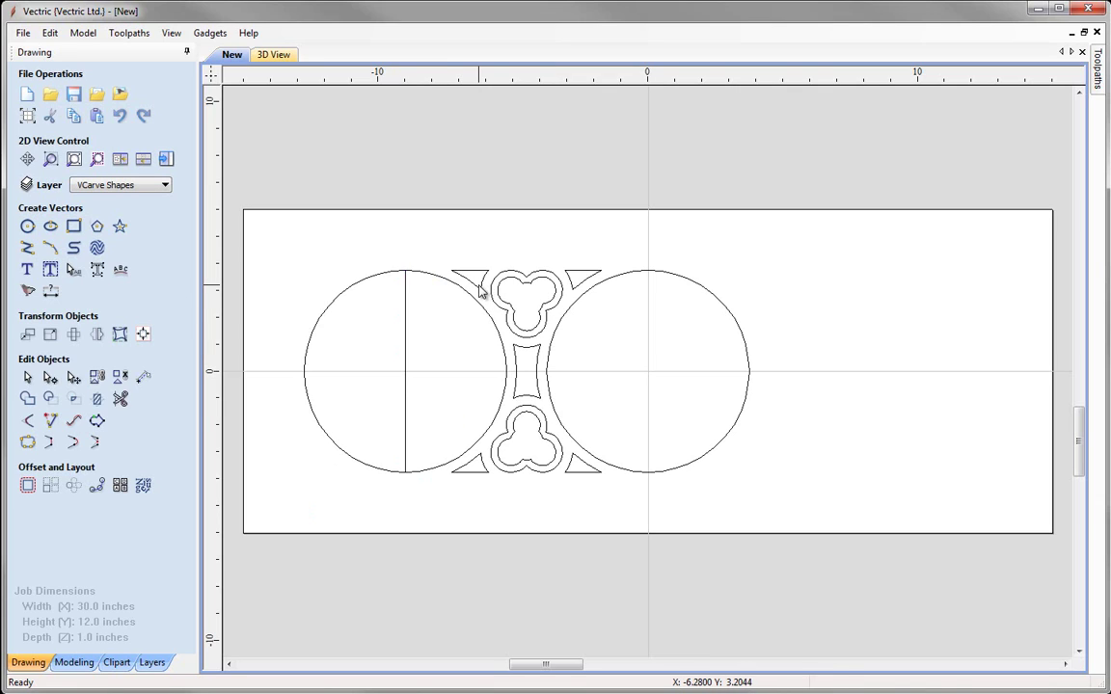
- Mirror a copy of the two triangles beside the left circle about the vertical line, without flipping about job center, and delete the line
click(449, 272)
shift+click(477, 461)
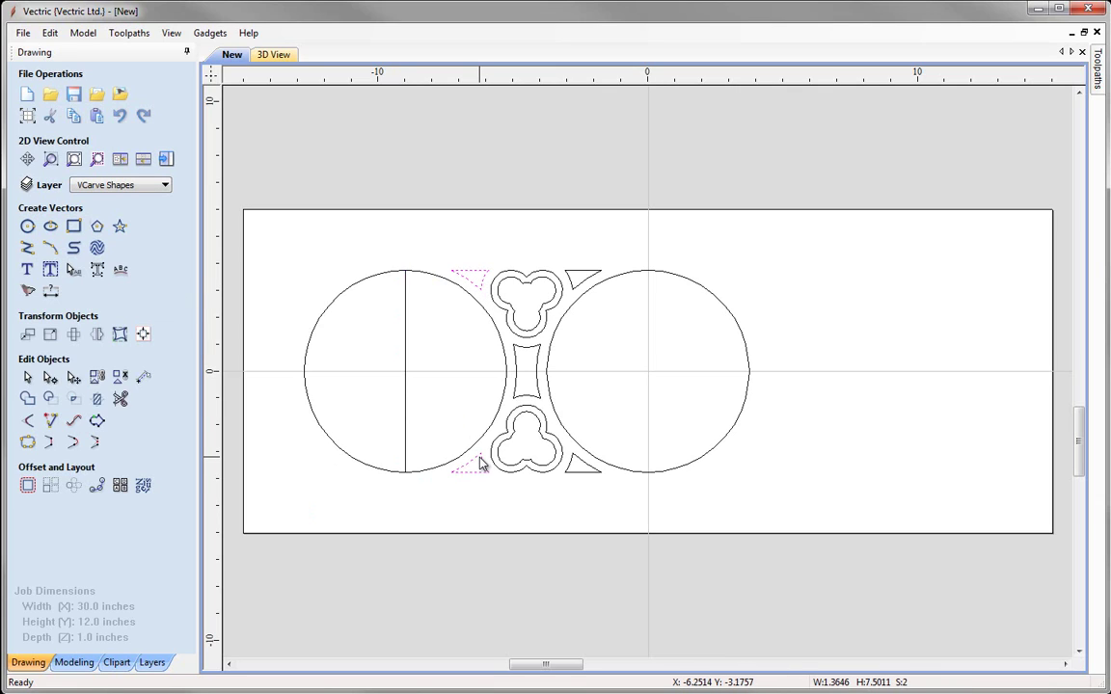
shift+click(406, 410)
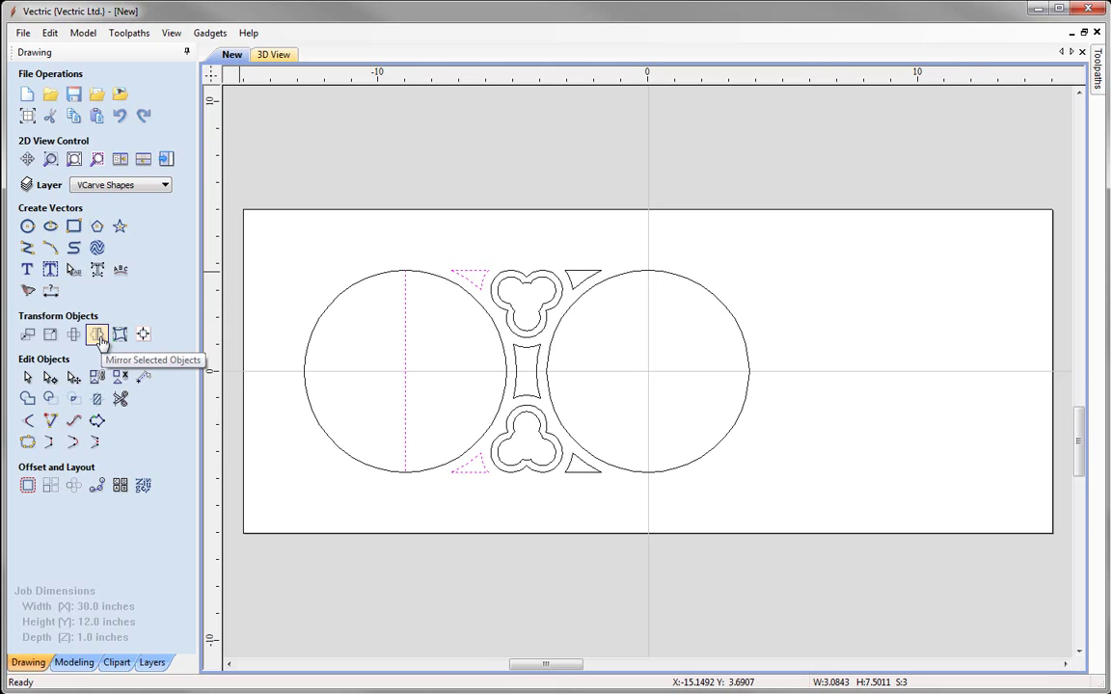
click(98, 335)
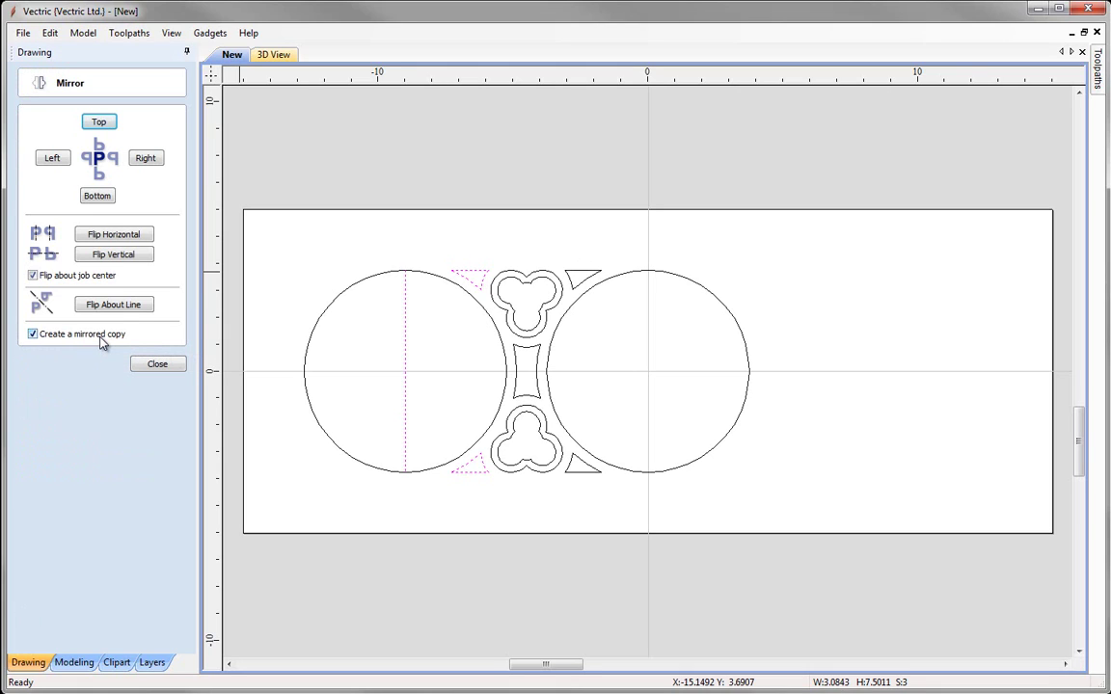
click(33, 277)
click(130, 304)
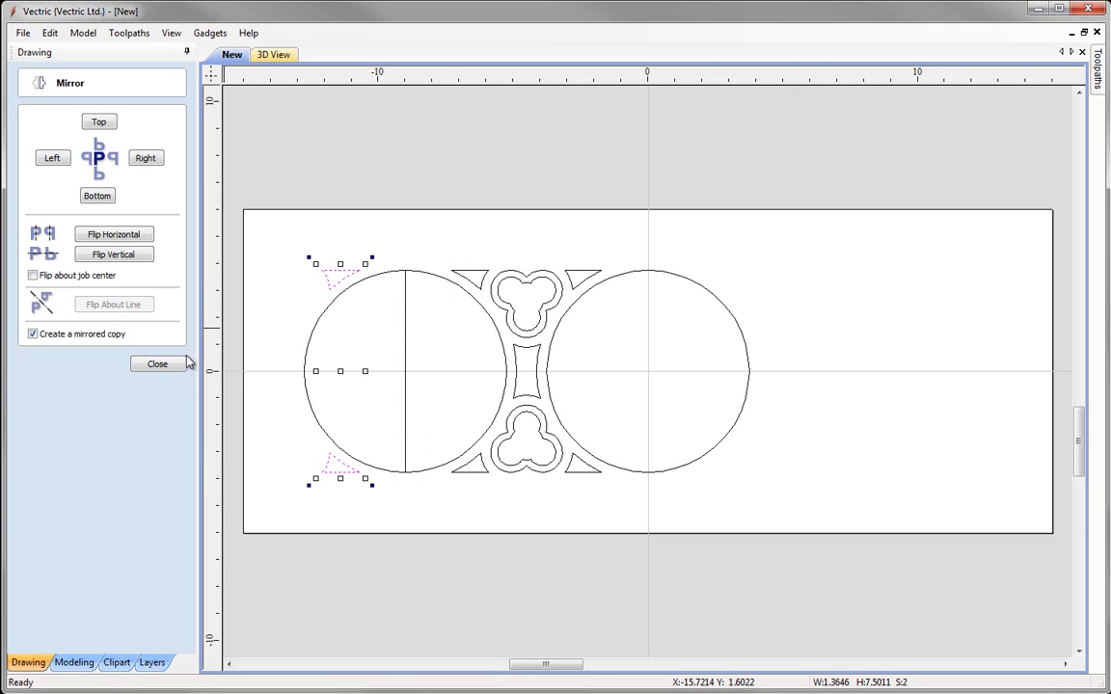
click(156, 365)
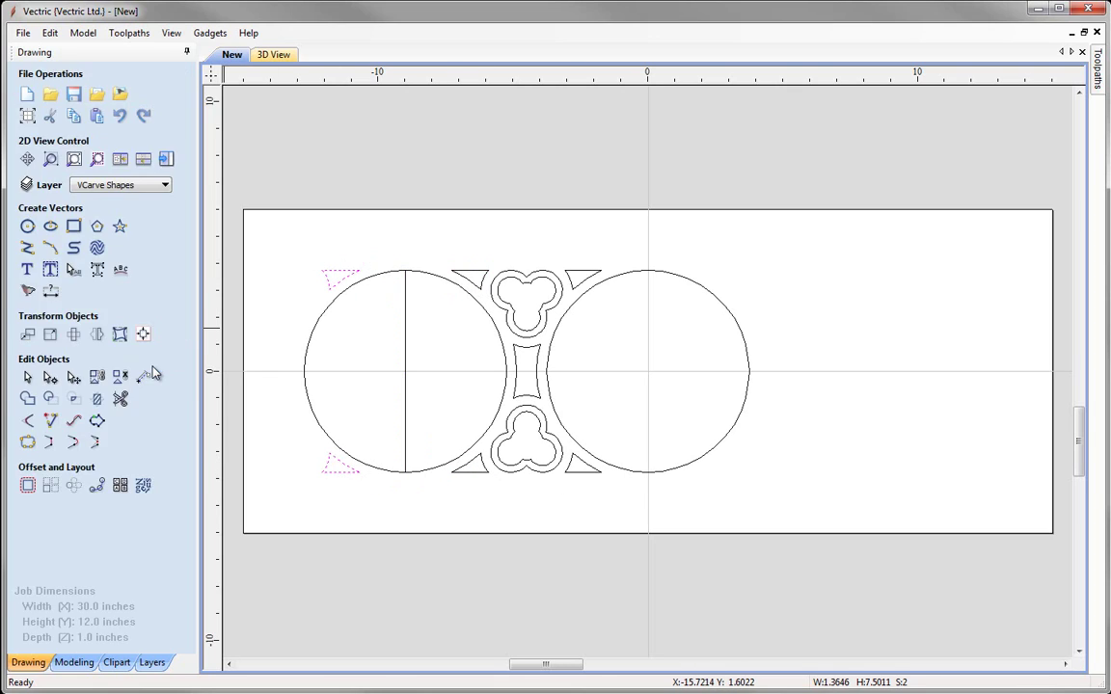
click(405, 358)
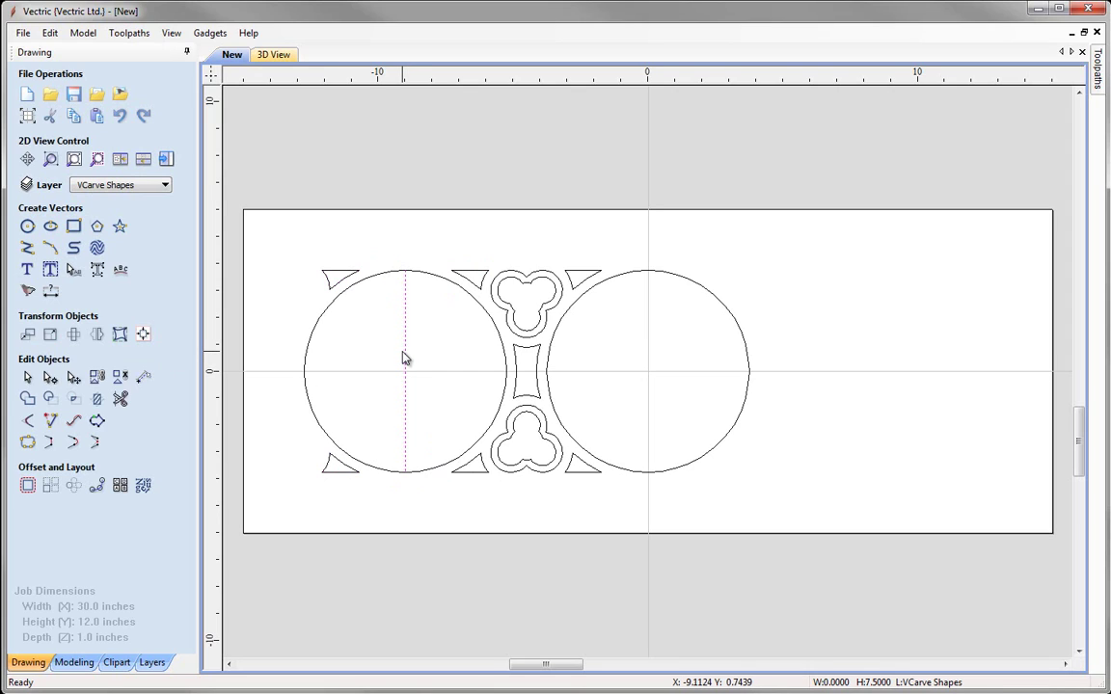
key(Delete)
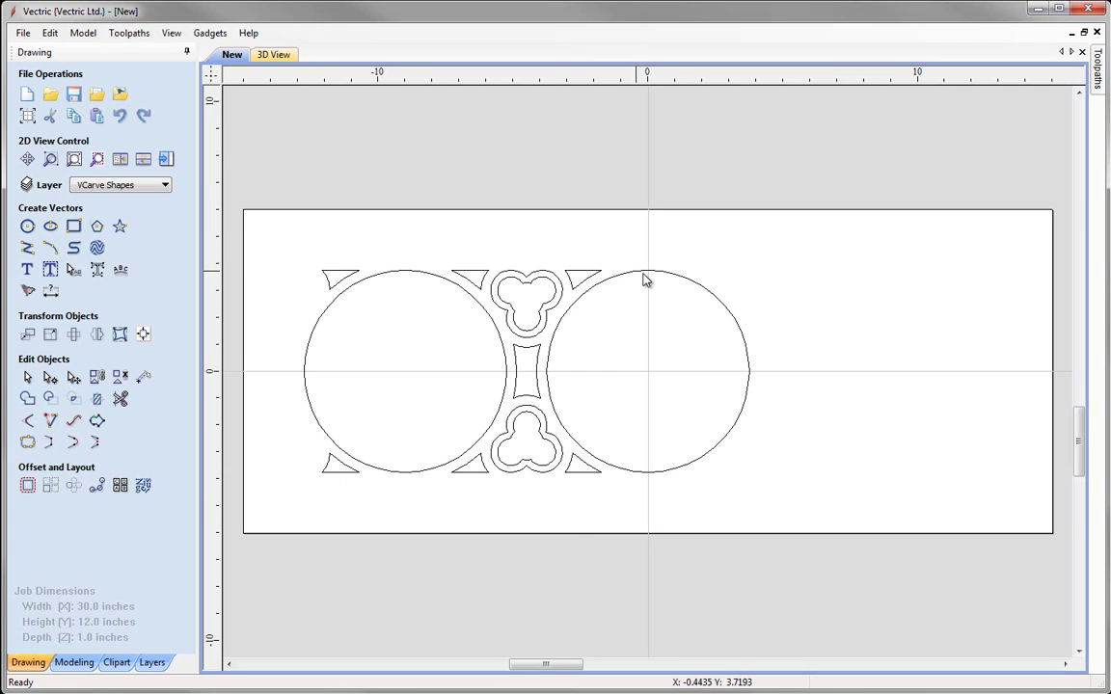
- Create a horizontally flipped copy of the left circle, trefoils and all VCarve shapes about the job centre
drag(291, 244, 623, 505)
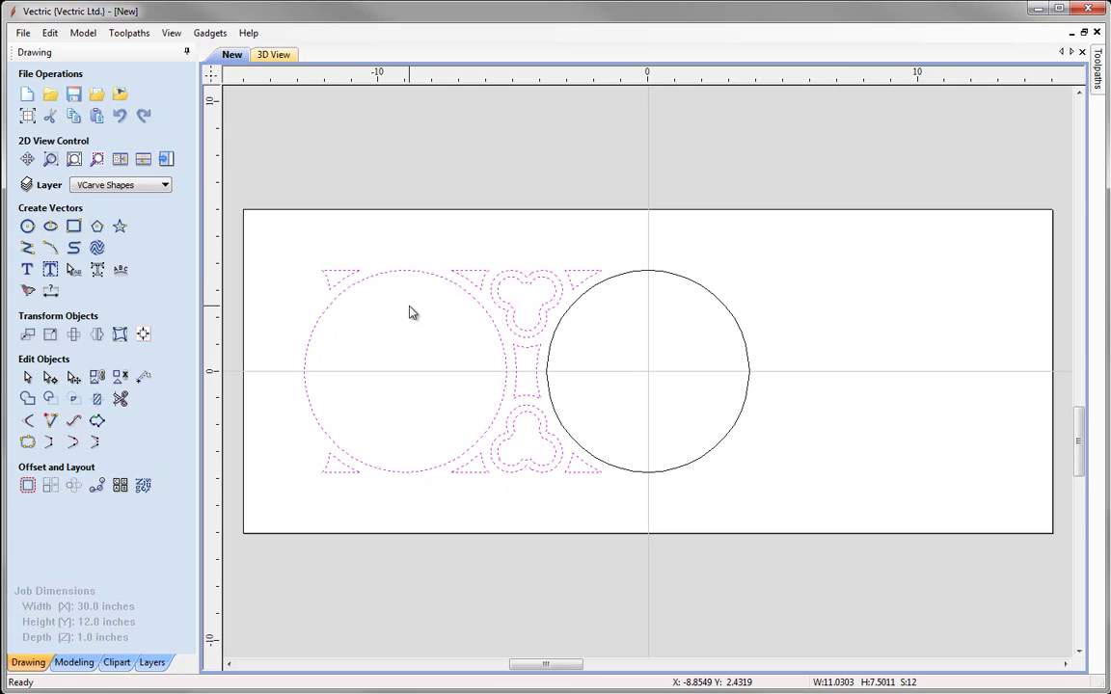
click(99, 335)
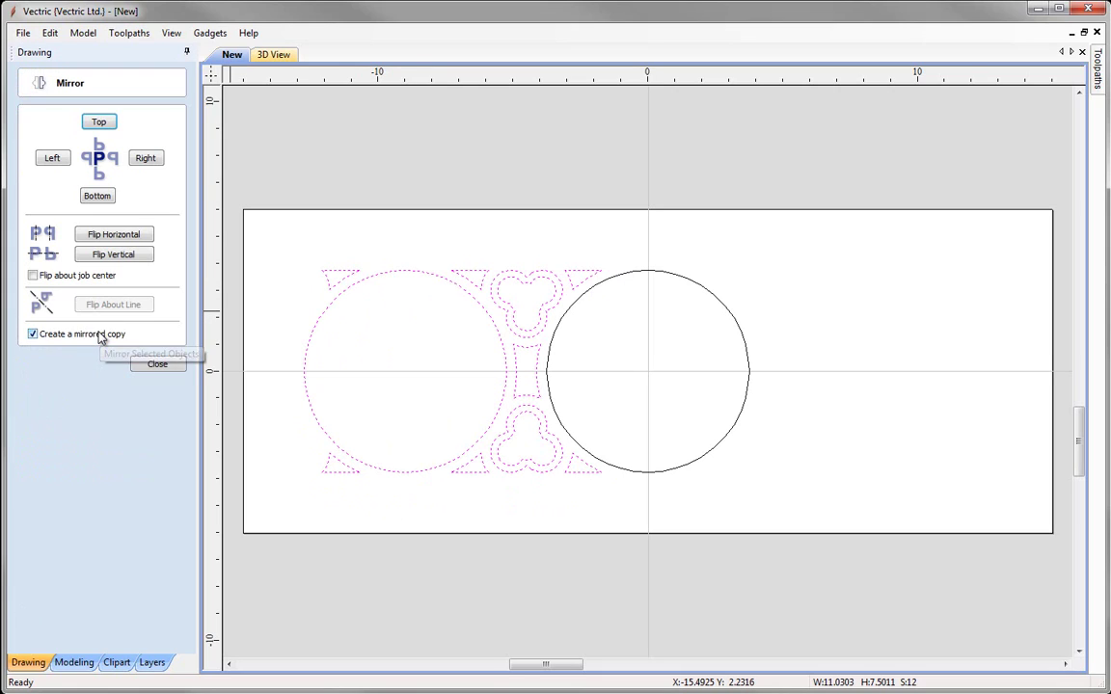
click(60, 280)
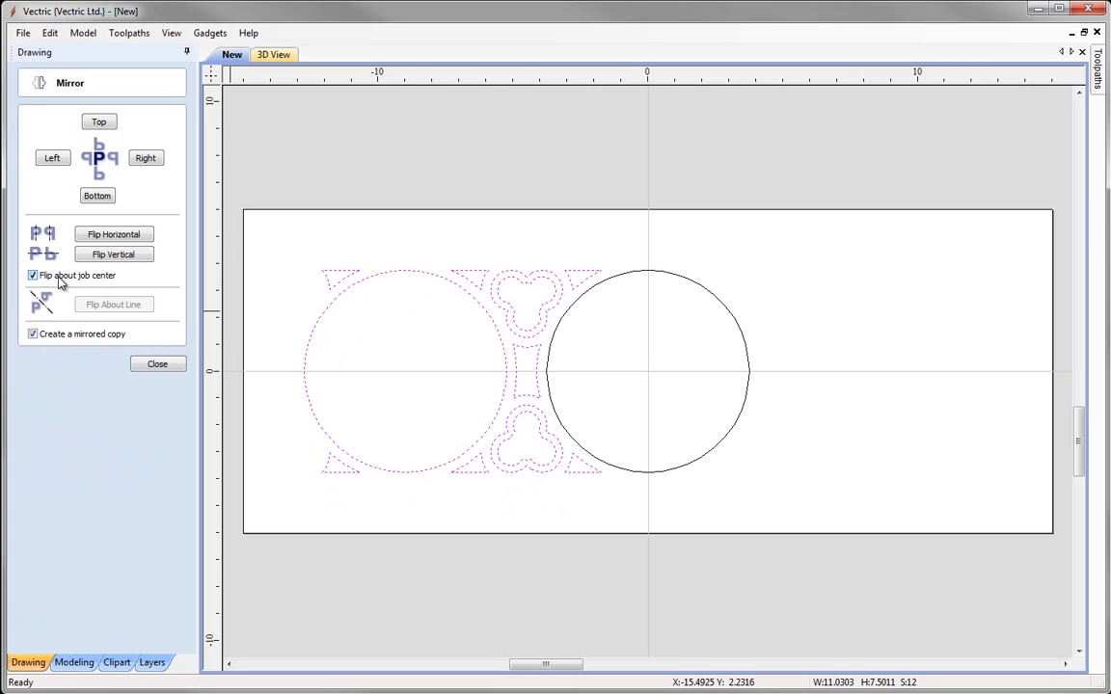
click(136, 238)
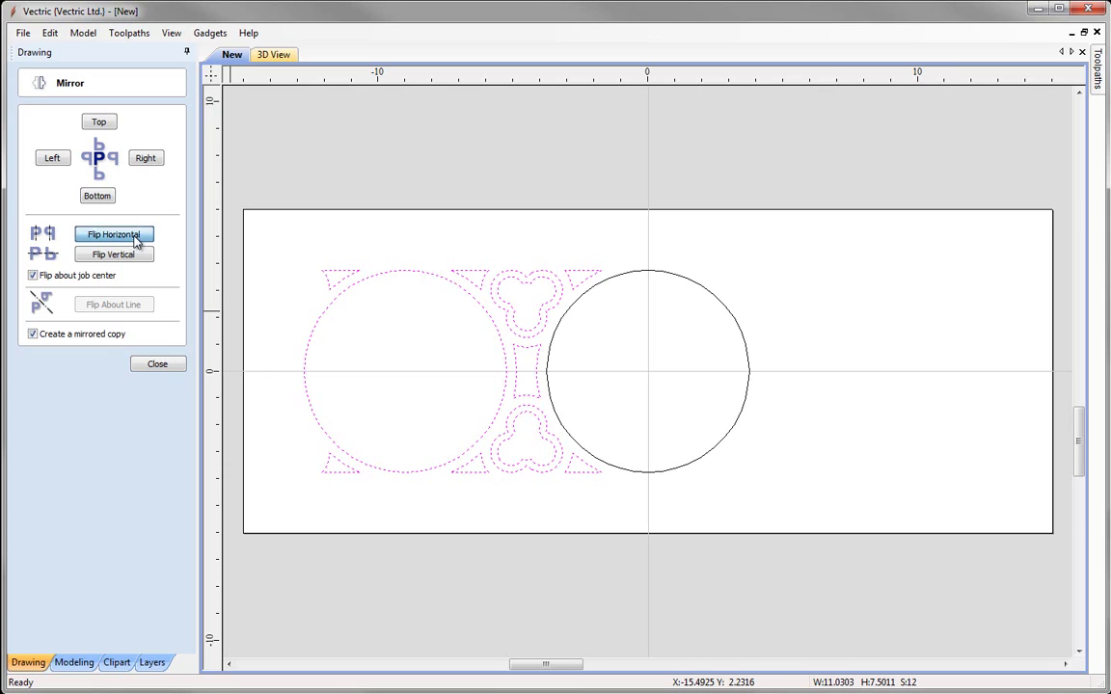
click(157, 363)
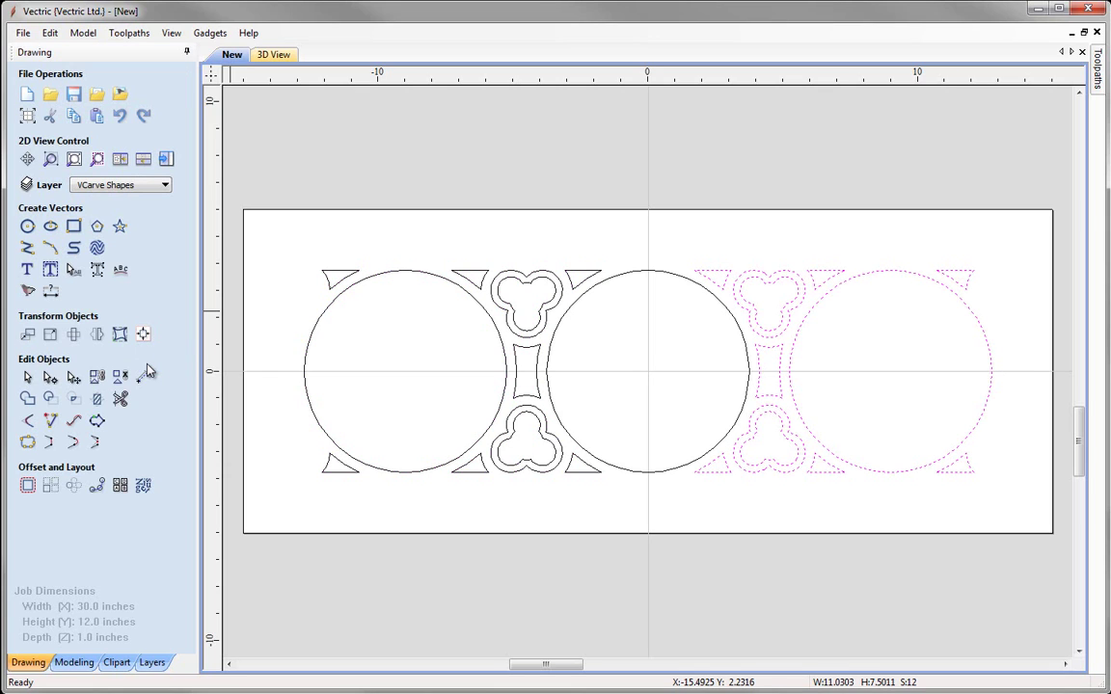
click(375, 364)
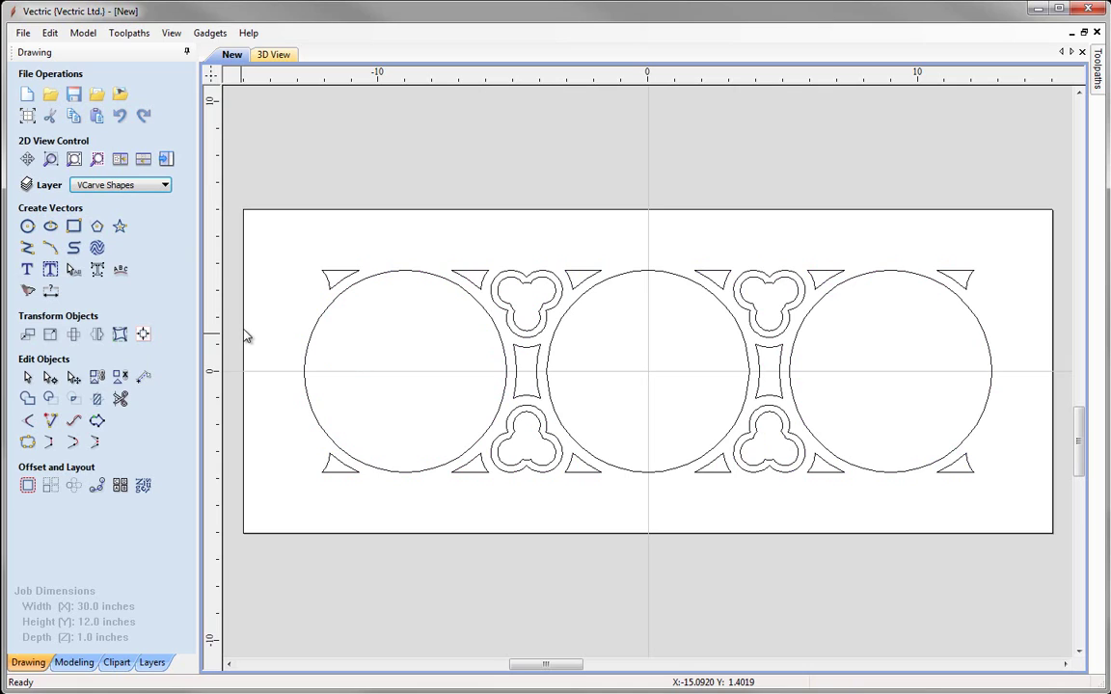
- Hide the VCarve Shapes layer and make Foils the active layer
click(158, 185)
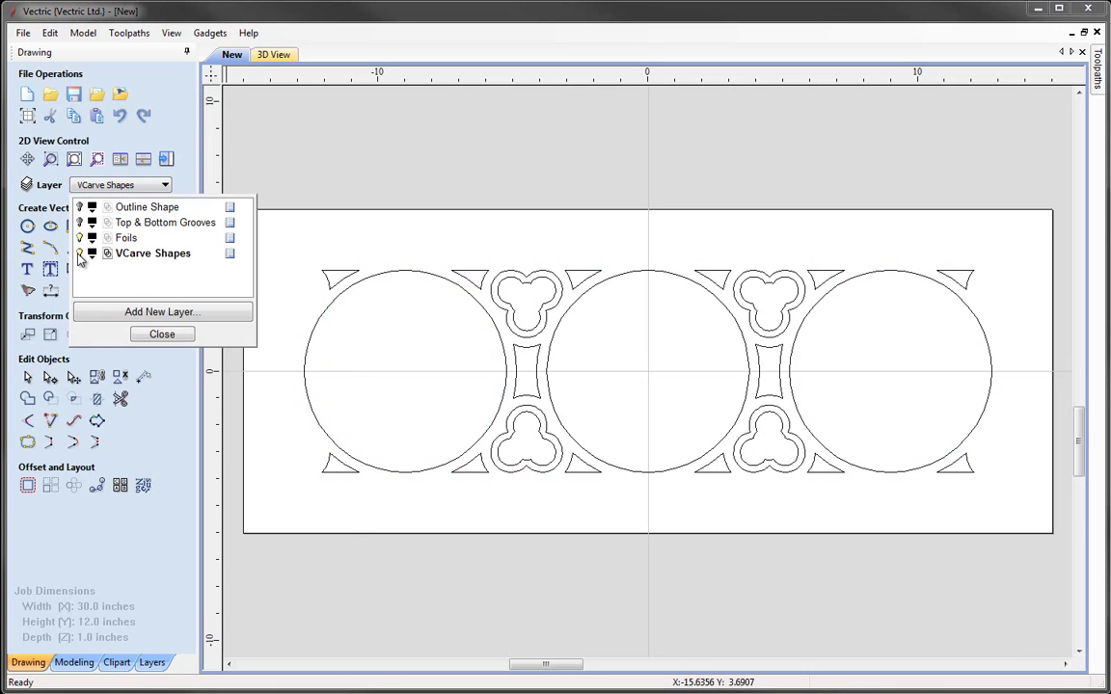
click(80, 254)
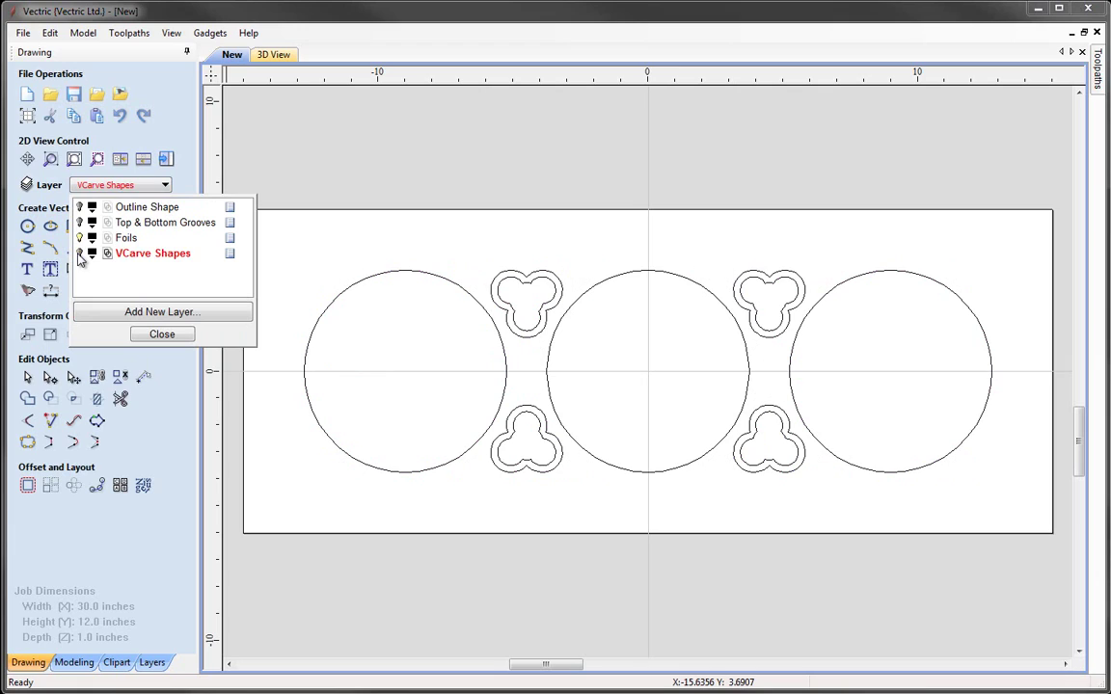
click(126, 239)
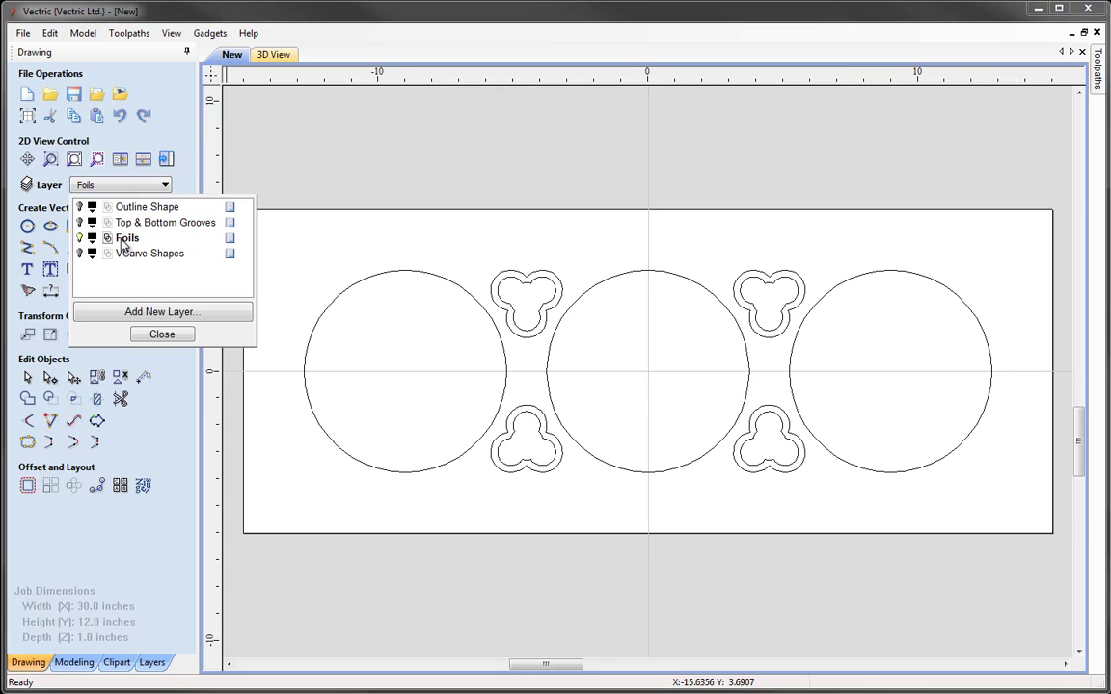
click(162, 335)
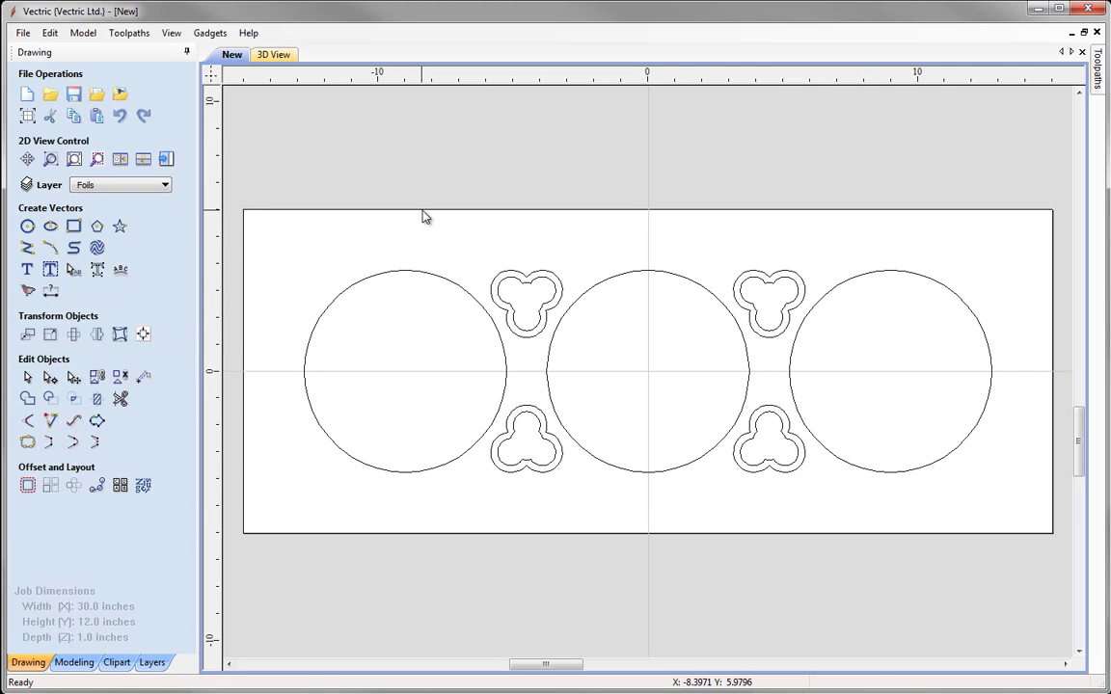
- Offset the centre 7.5 inch circle inwards by 0.25 inches, keeping the original
click(639, 273)
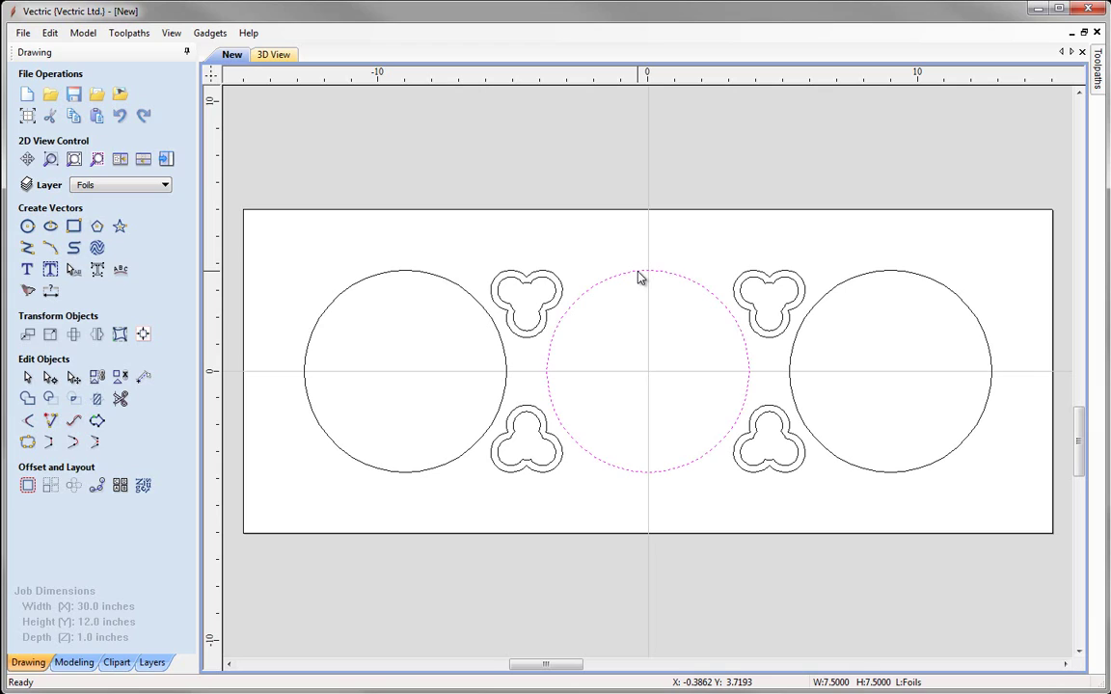
click(28, 486)
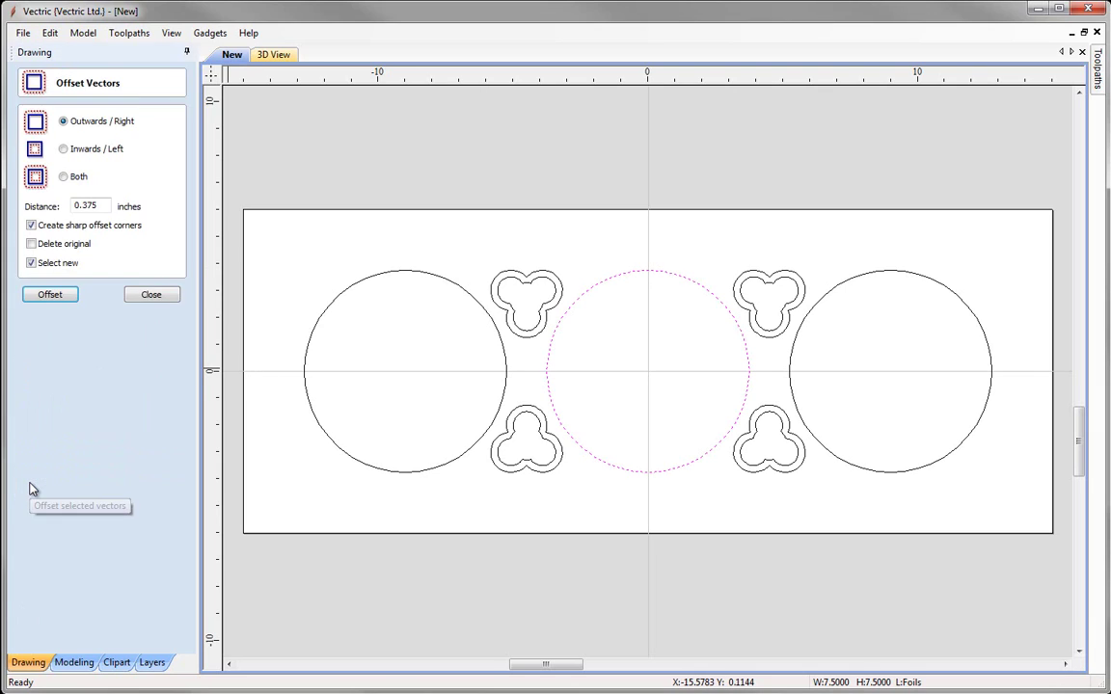
click(89, 155)
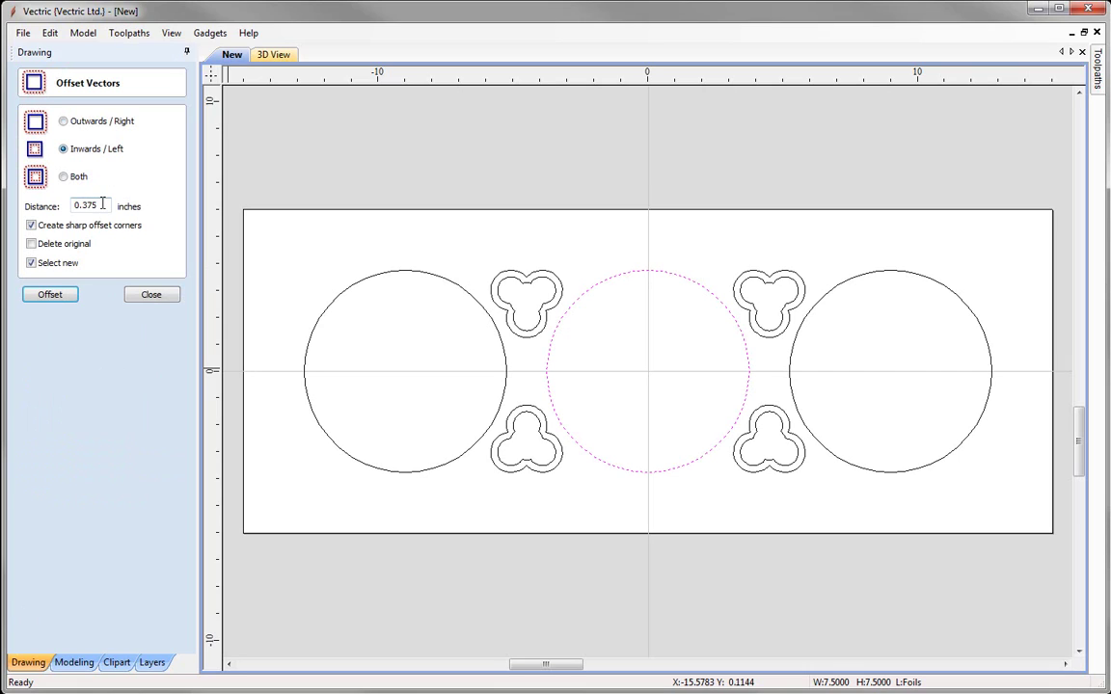
drag(92, 205, 38, 210)
text(0.25)
click(53, 296)
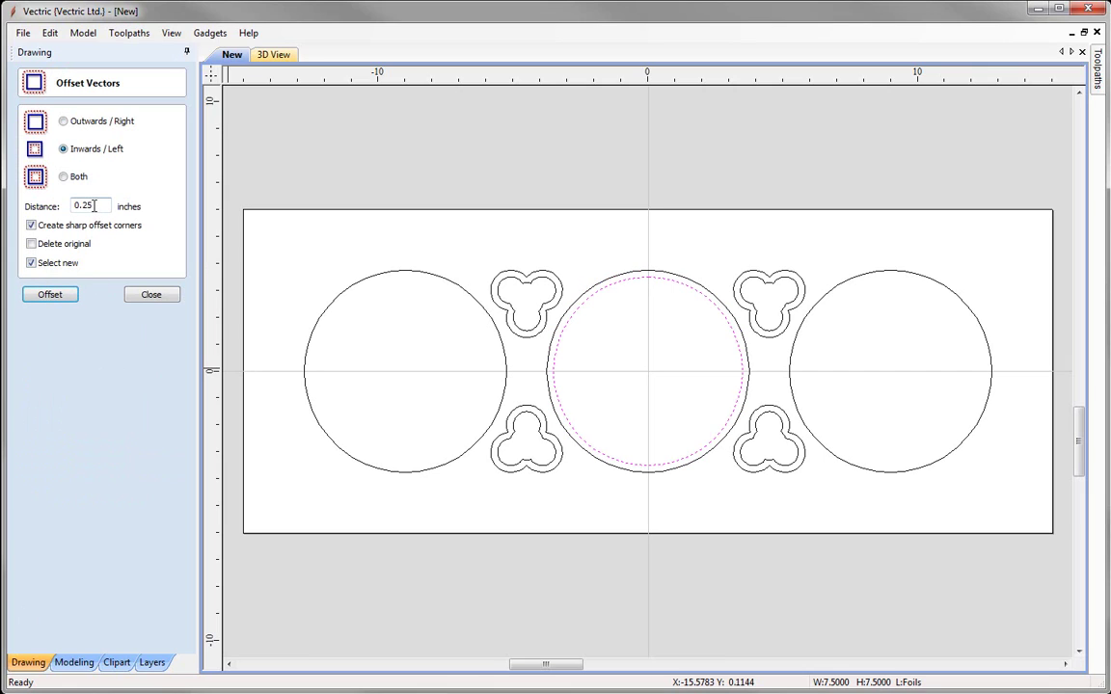
- Offset the new inner circle inwards by a further 0.375 inches and clear the selection
drag(89, 205, 36, 211)
text(0.375)
click(51, 296)
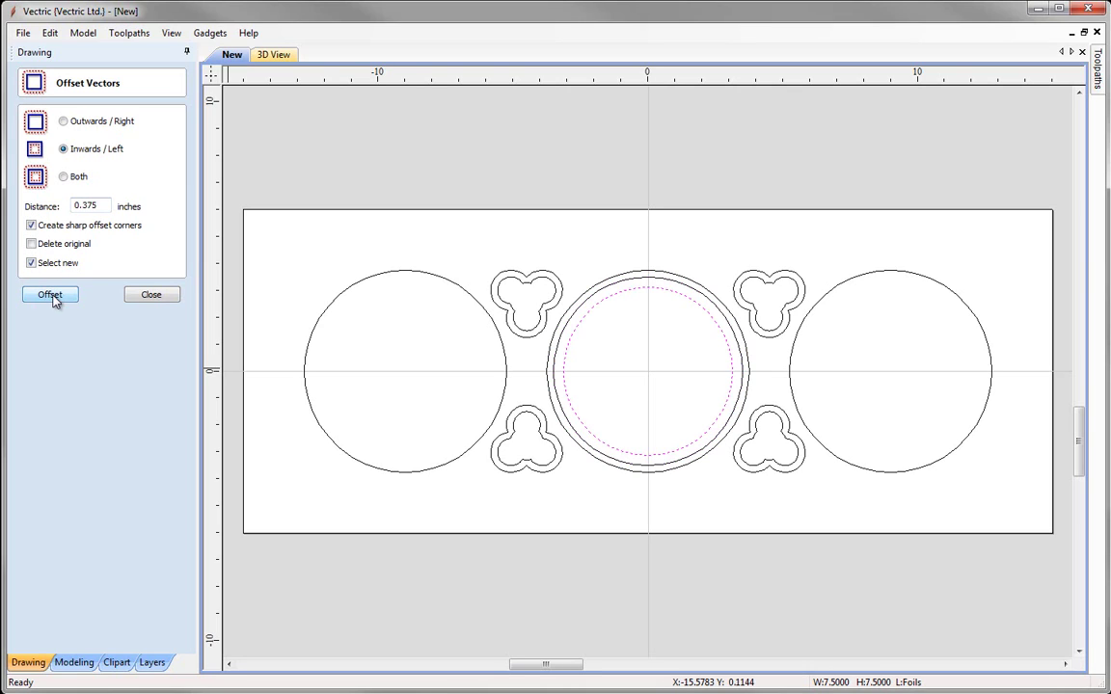
click(146, 295)
click(403, 367)
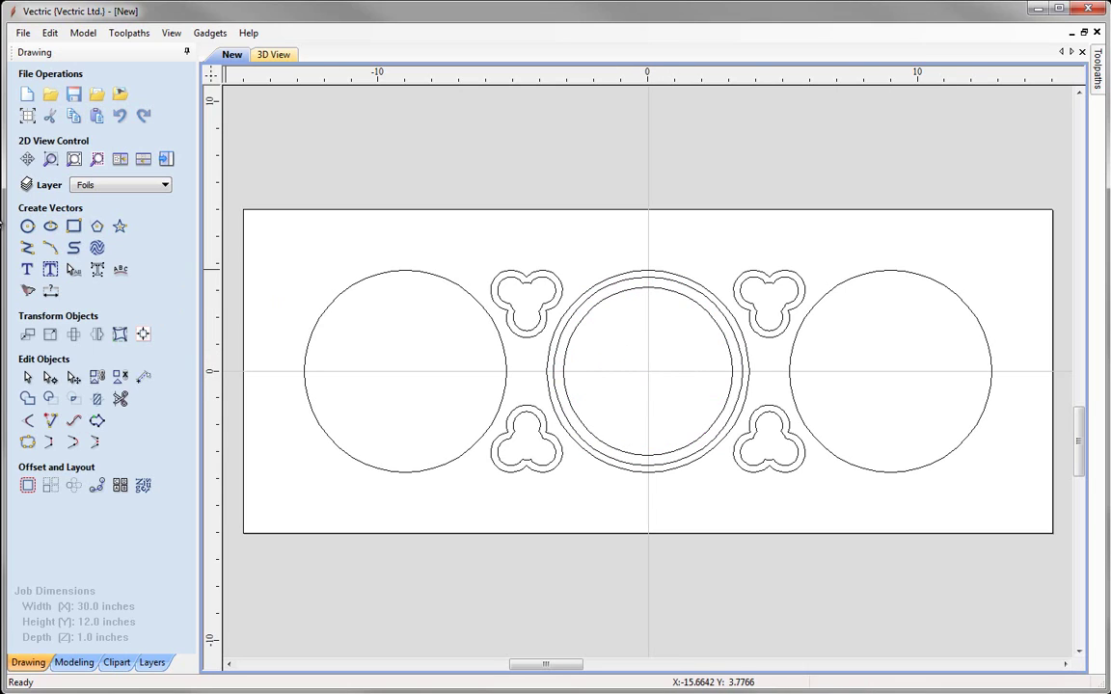
- Draw a circle with a 3 inch diameter centred at X 0, Y 0
click(30, 226)
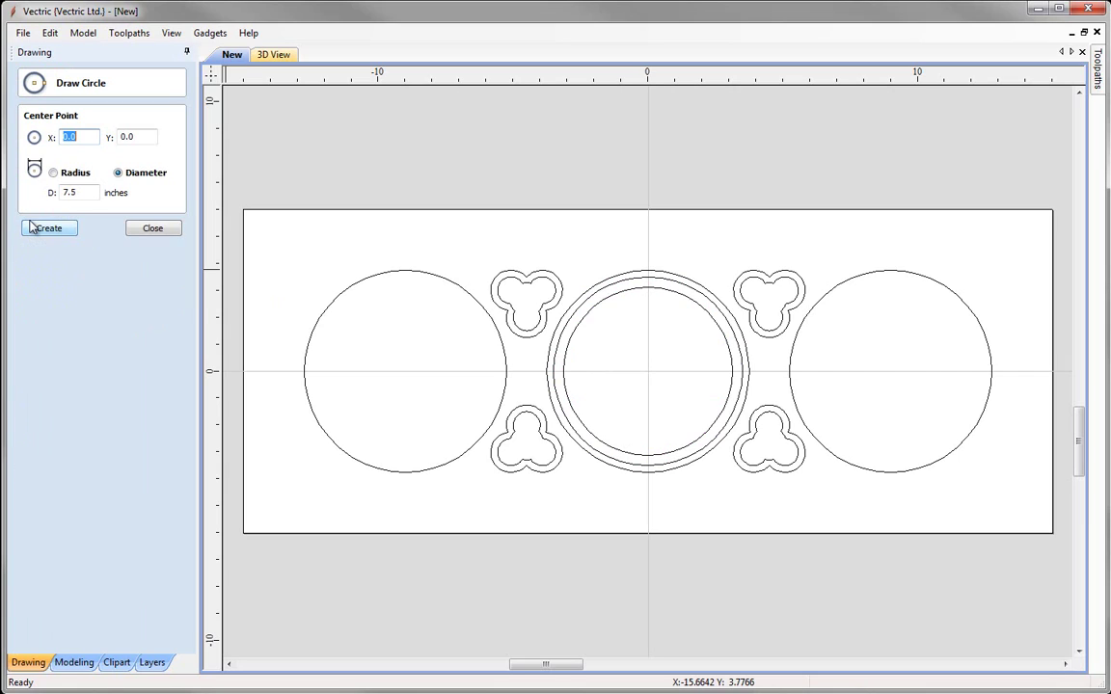
click(95, 195)
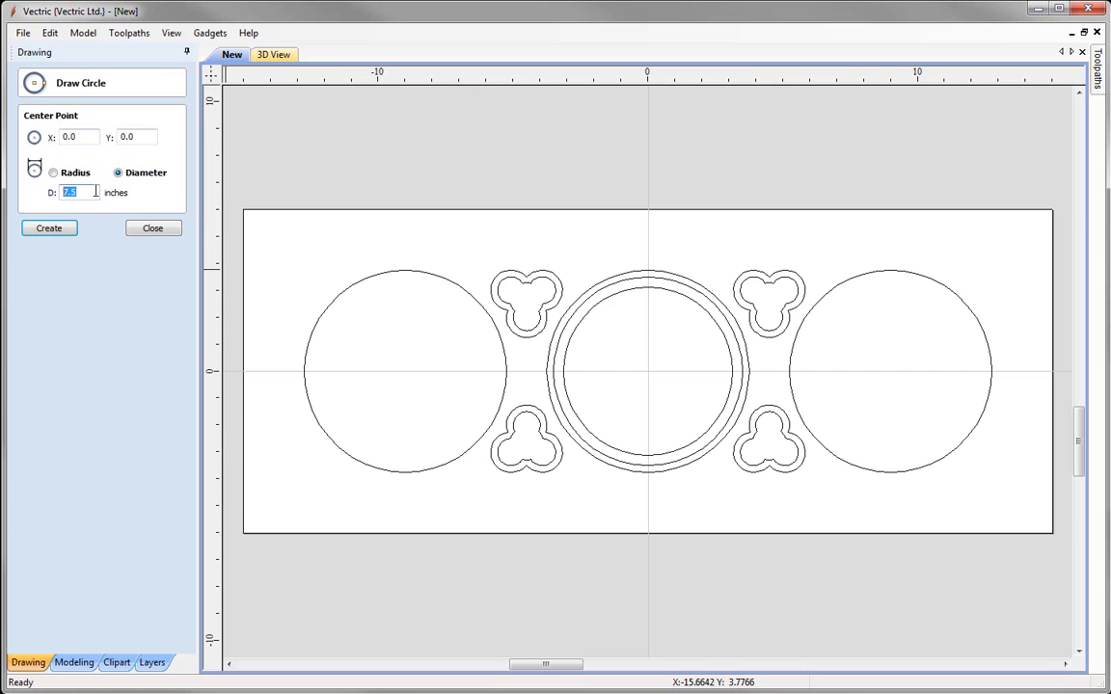
text(3)
click(53, 231)
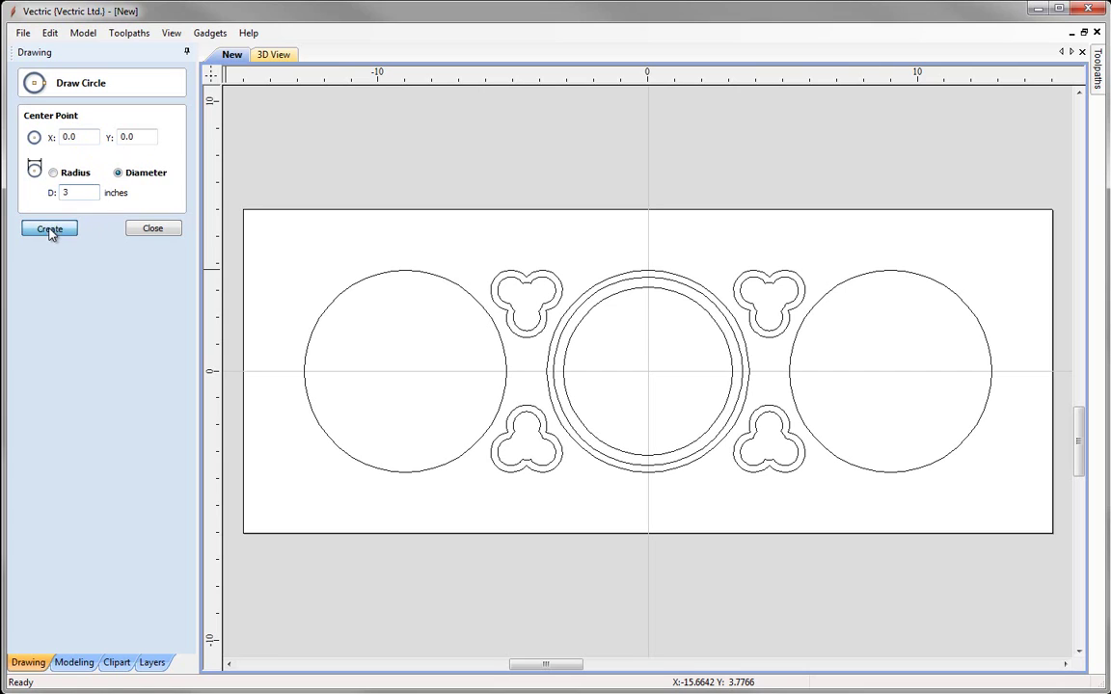
click(155, 231)
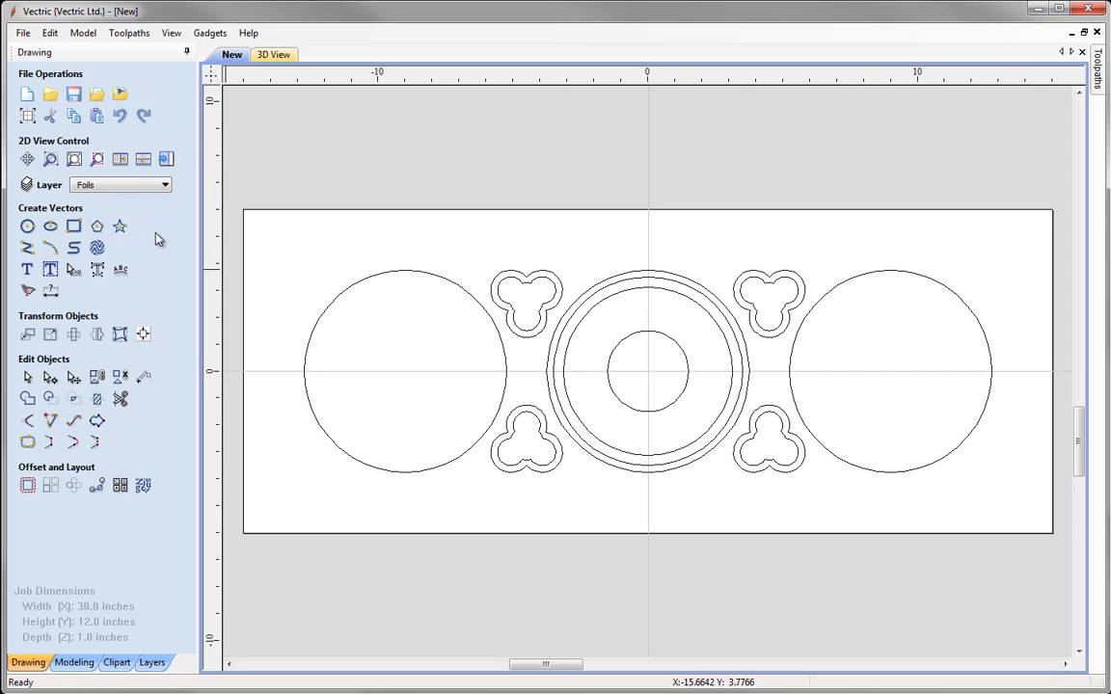
- Align the 3 inch circle to the inside top edge of the innermost offset circle
click(653, 336)
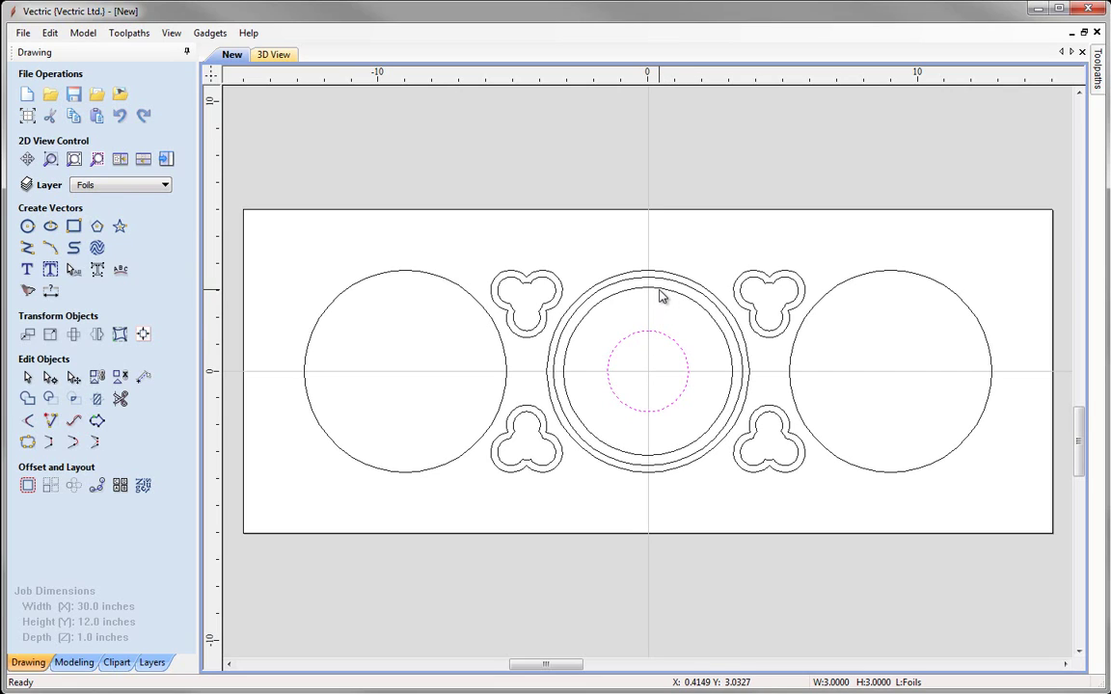
shift+click(661, 294)
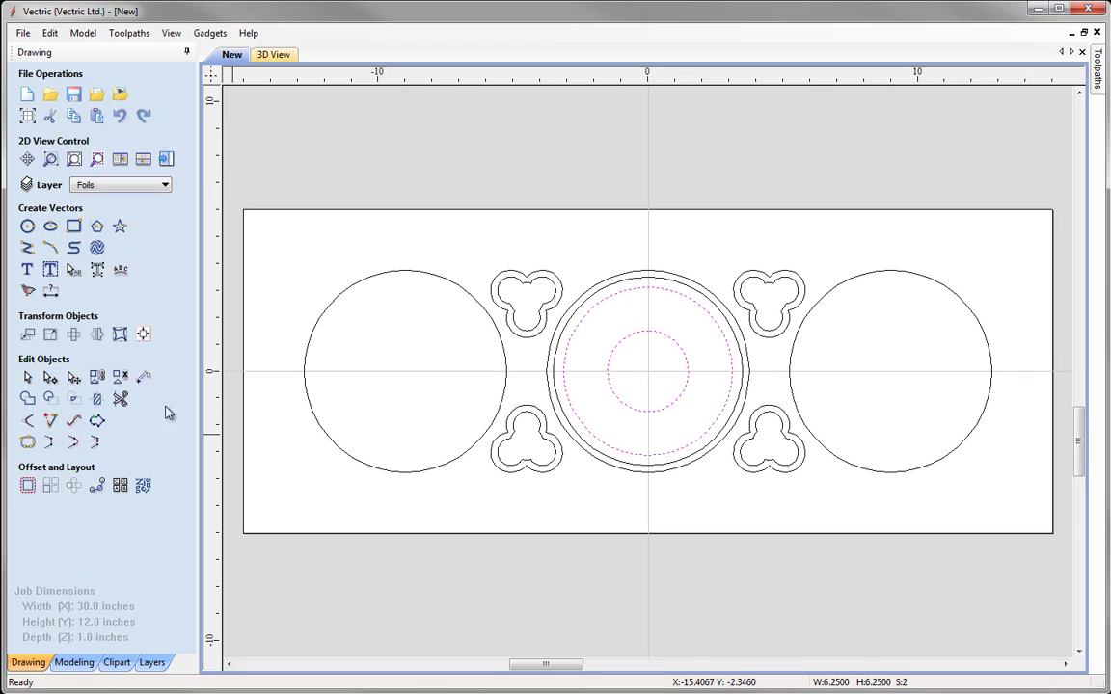
click(143, 335)
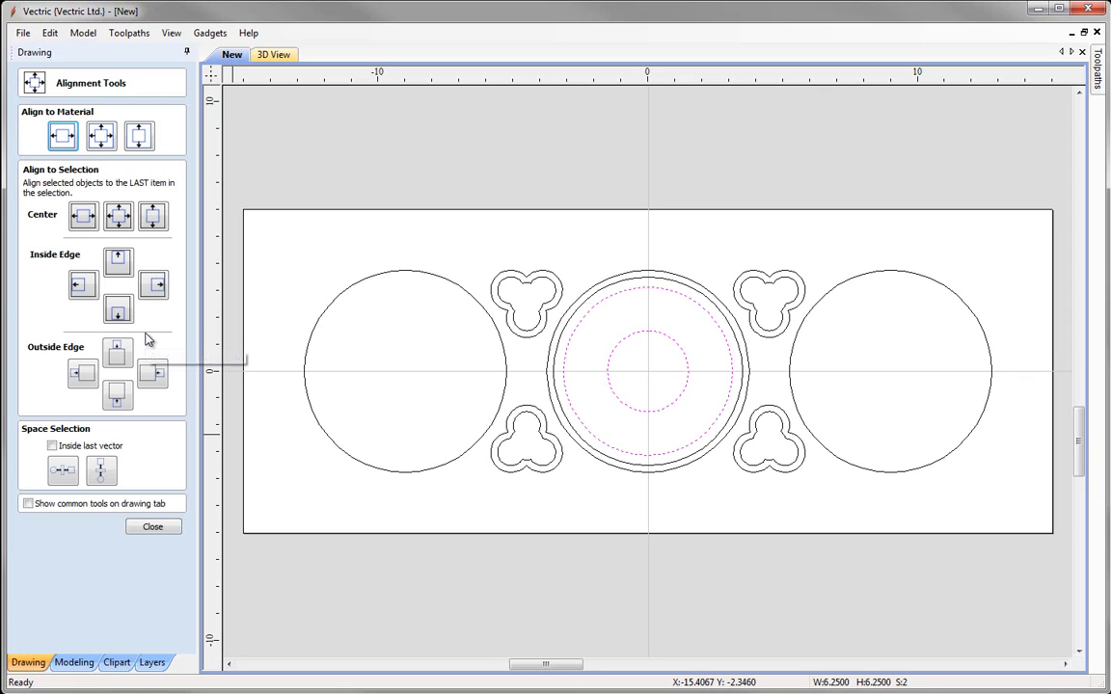
click(118, 261)
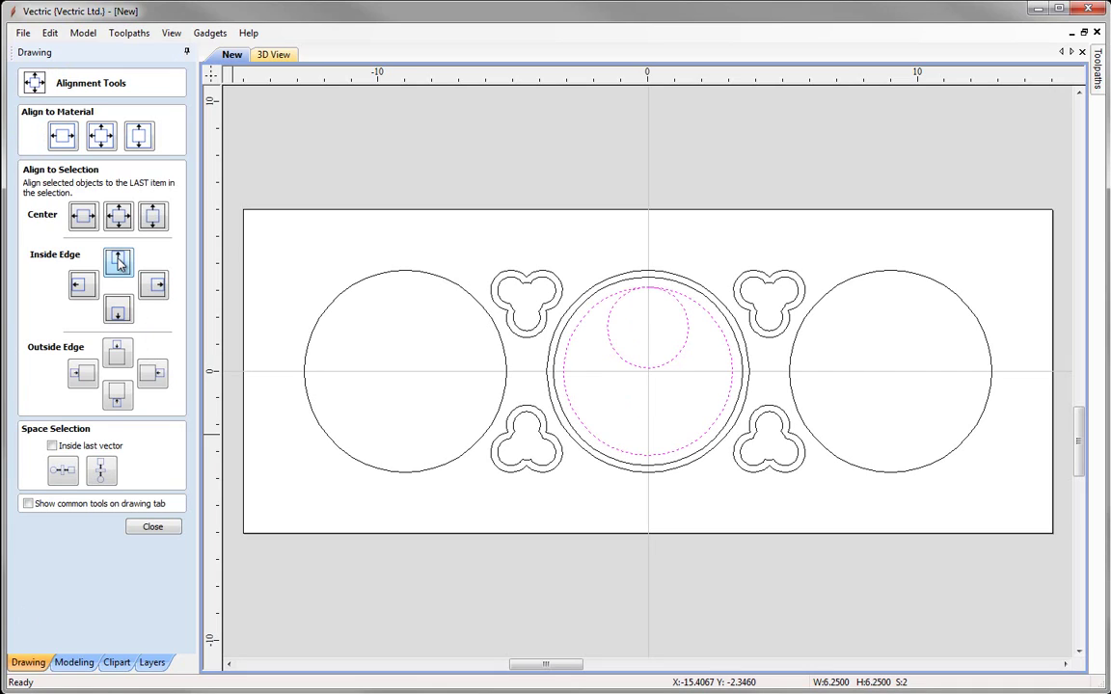
click(151, 528)
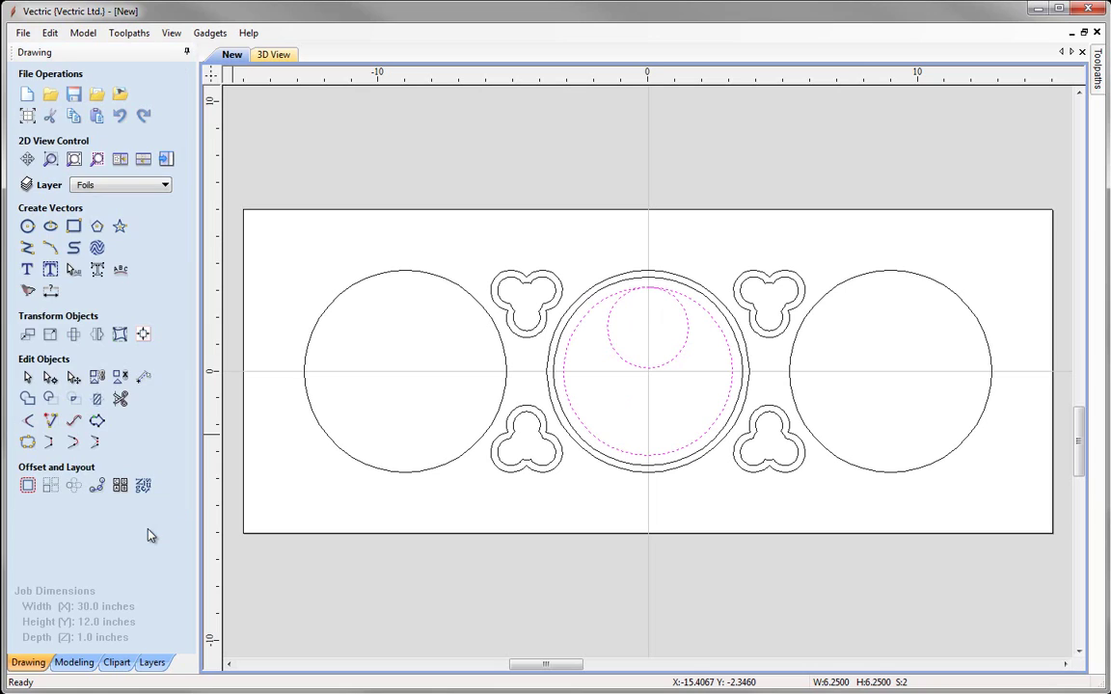
- Circular-copy the 3 inch circle as 4 items over 360 degrees about rotation centre X 0, Y 0
click(664, 394)
click(661, 374)
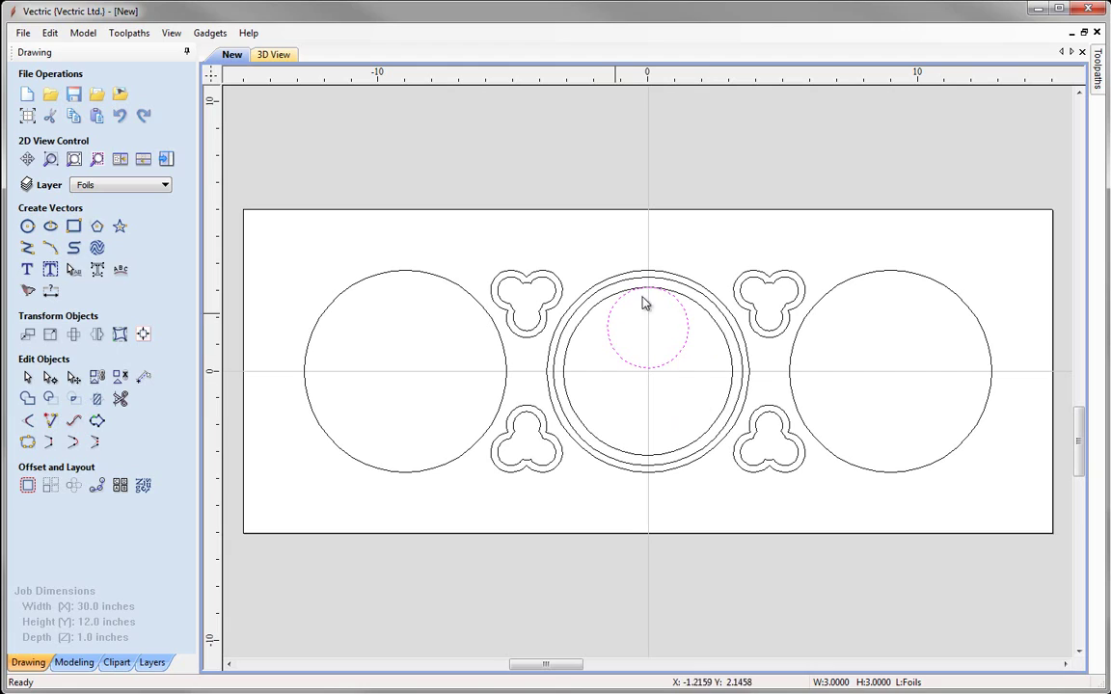
click(75, 487)
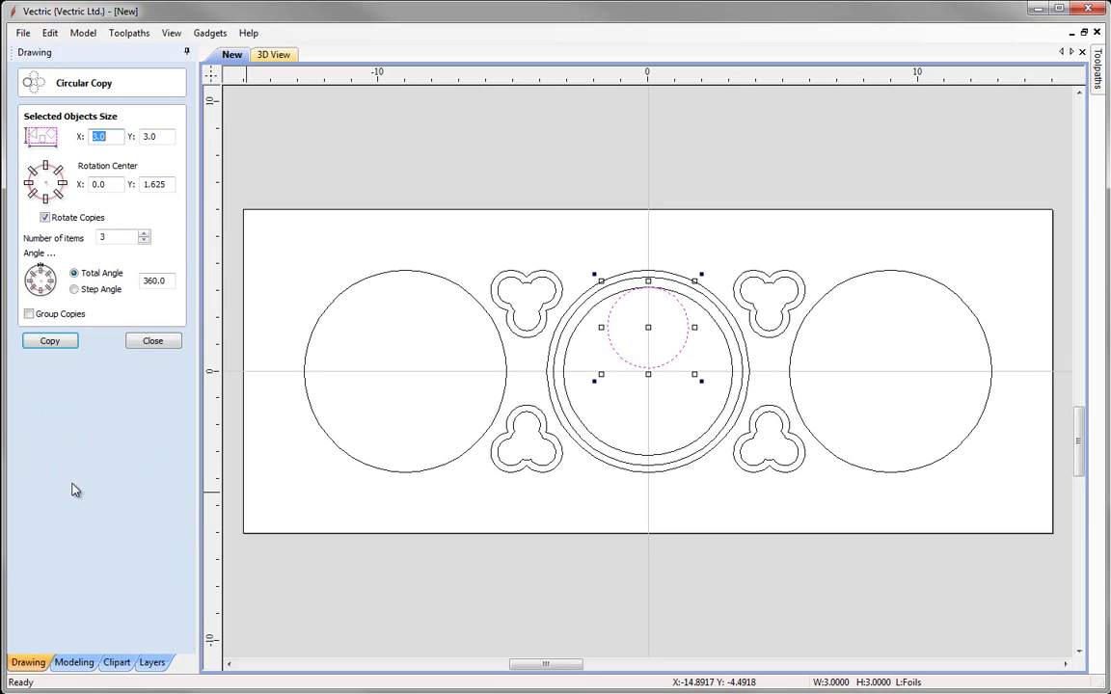
double_click(154, 183)
text(0)
double_click(123, 237)
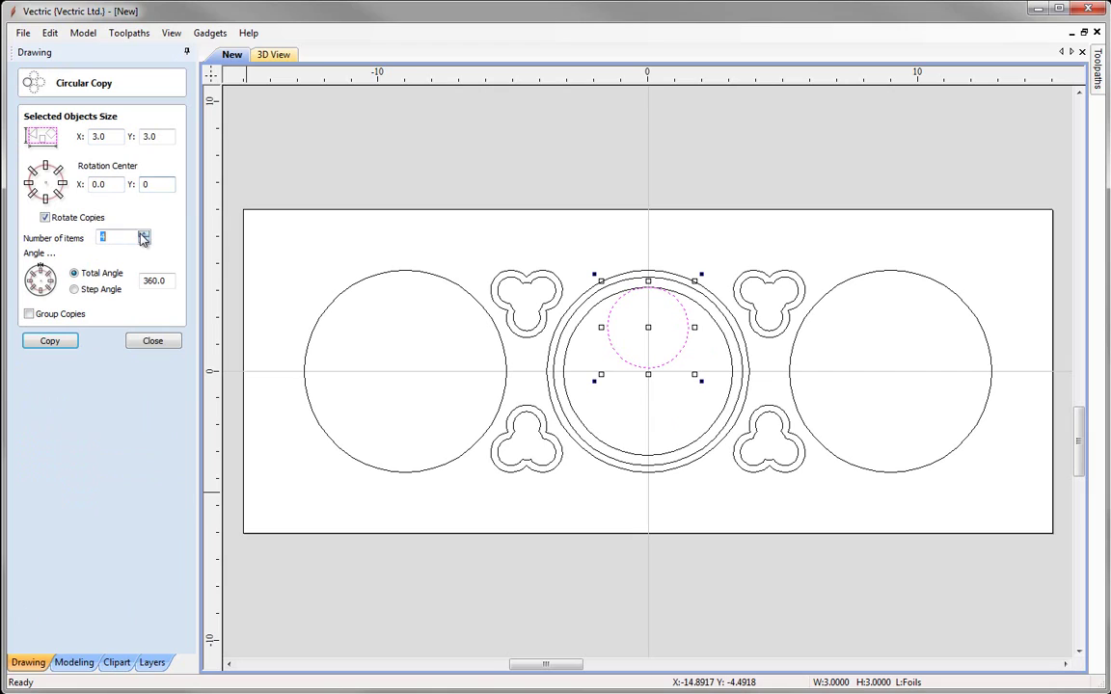
click(67, 343)
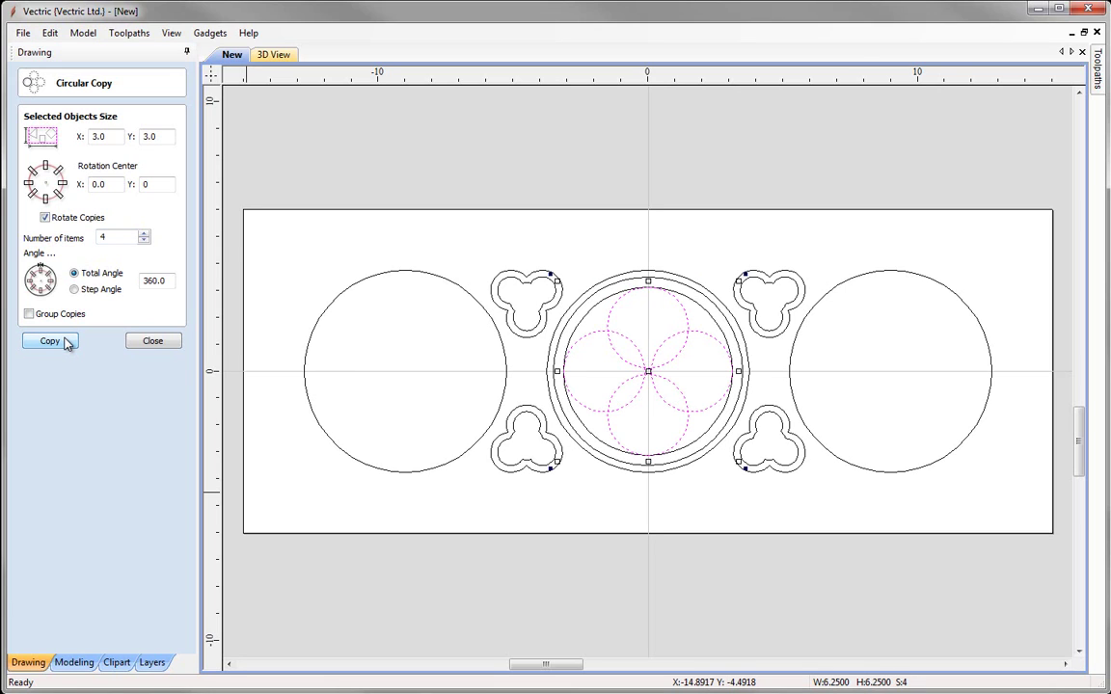
click(170, 345)
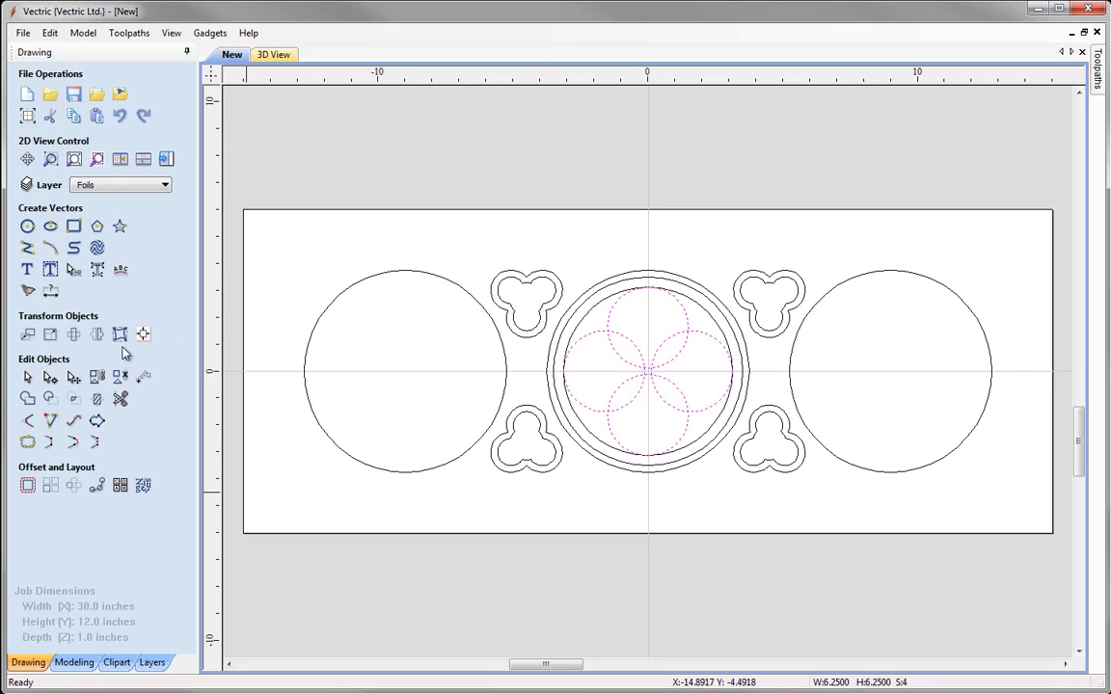
- Weld the four overlapping circles into a quatrefoil and delete the small leftover square at its centre
click(27, 400)
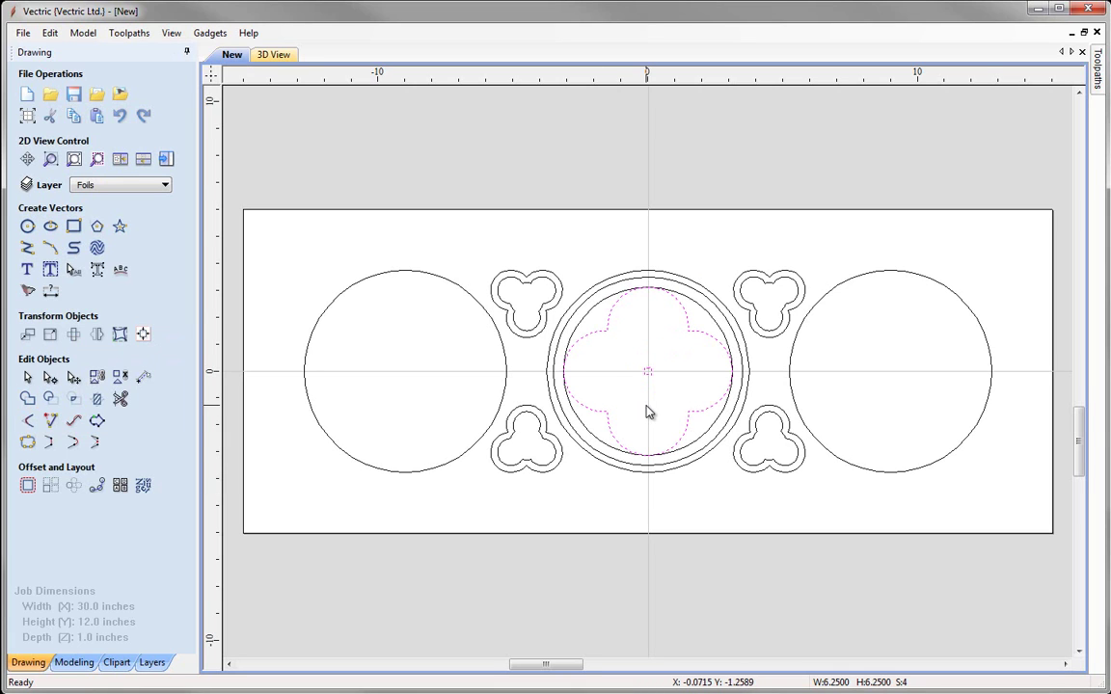
scroll(648, 412, up, 2)
scroll(649, 391, up, 1)
click(639, 337)
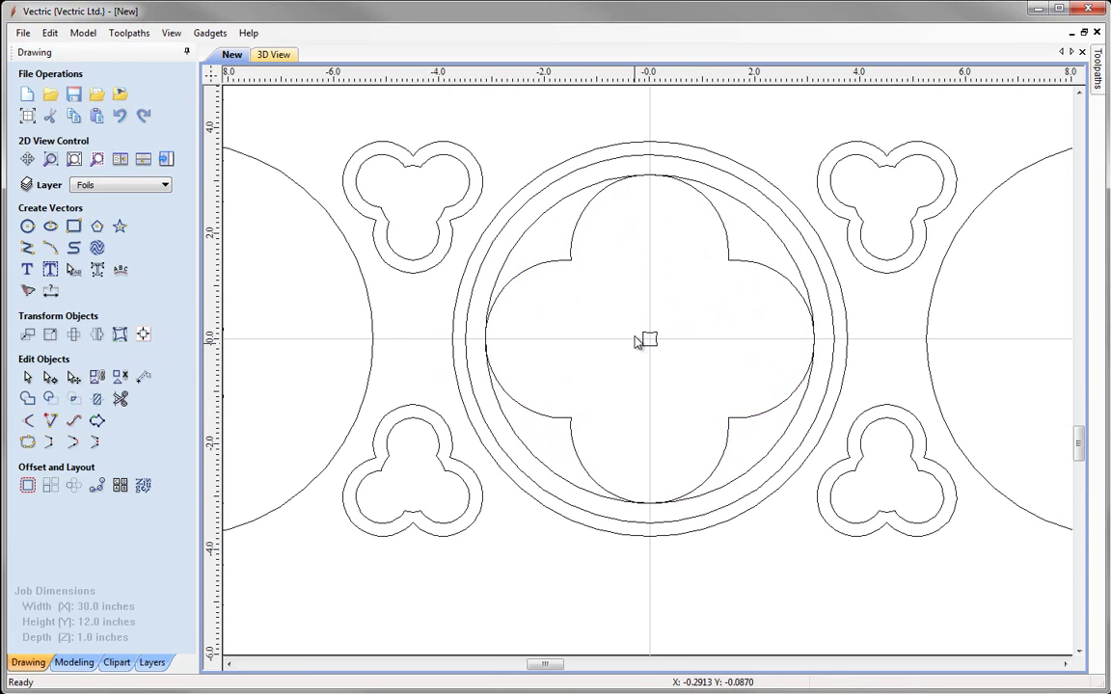
scroll(636, 328, up, 1)
- Offset the quatrefoil inwards by 0.25 inches, keeping the original, and clear the selection
click(570, 267)
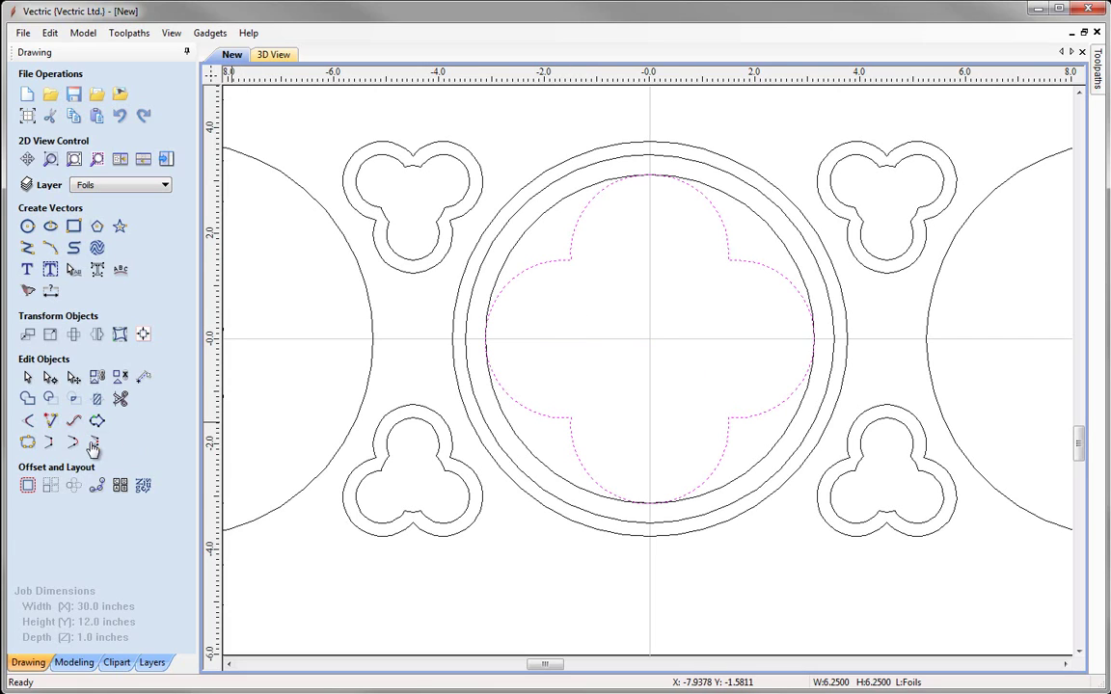
click(27, 486)
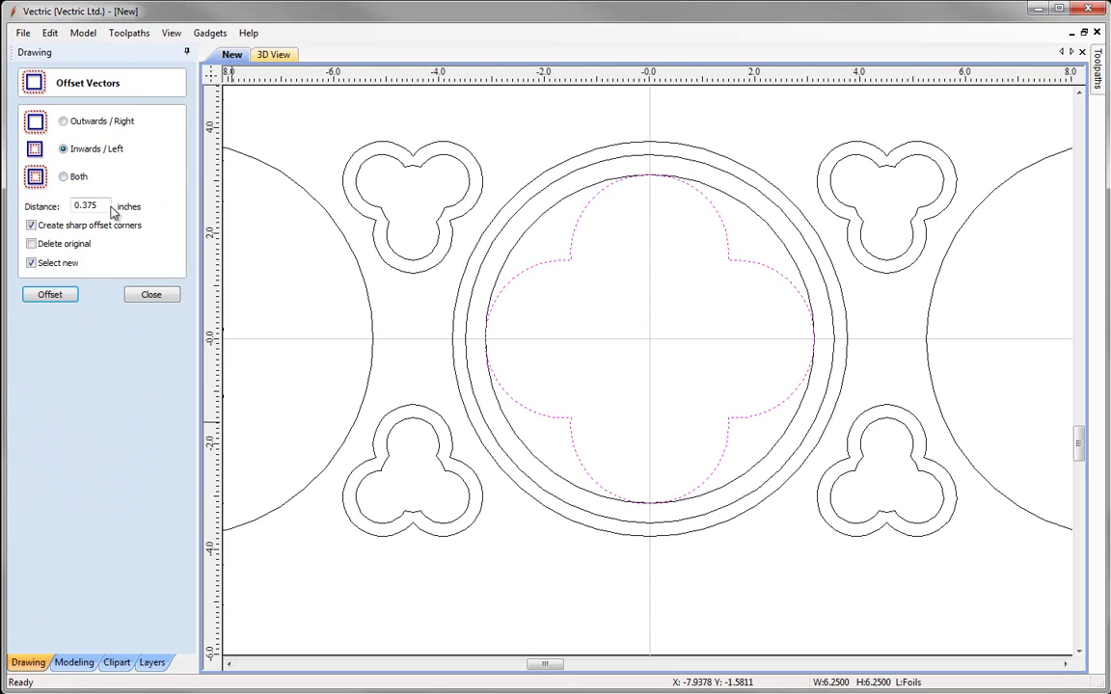
drag(104, 206, 41, 214)
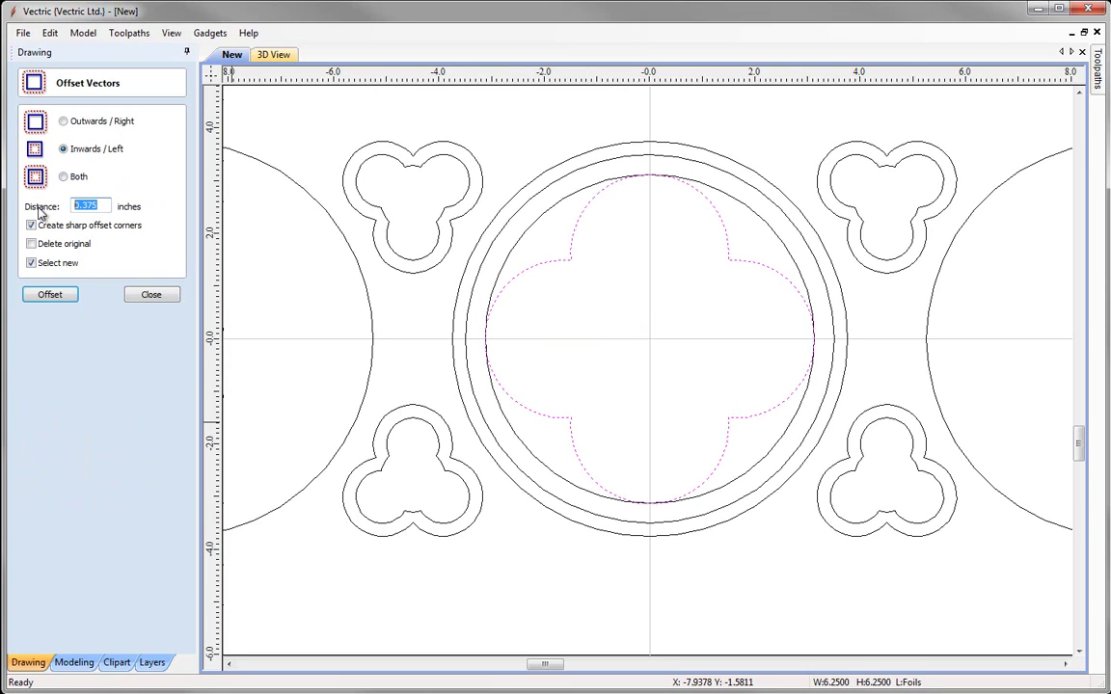
text(0.25)
click(50, 295)
click(157, 298)
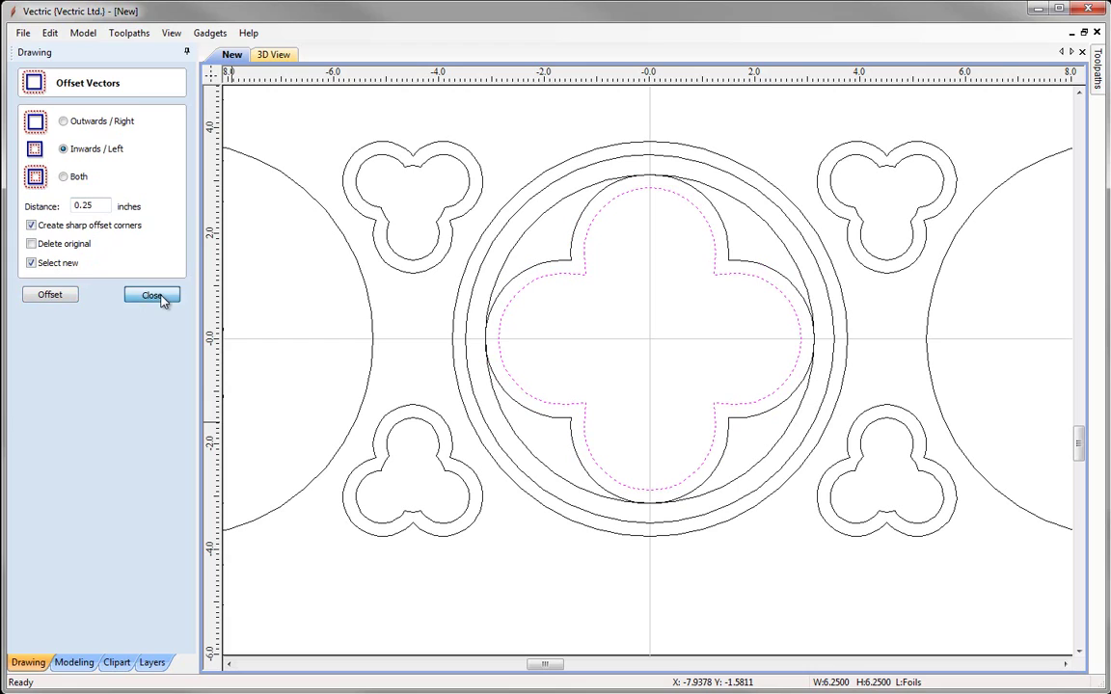
click(647, 322)
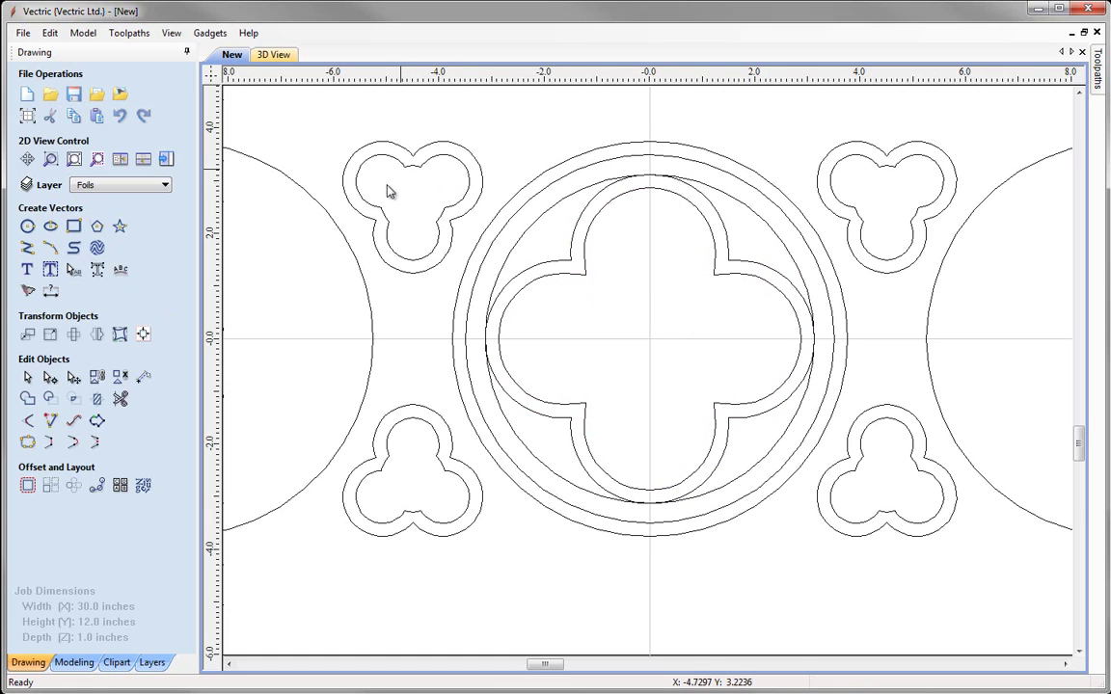
- Draw a circle at the centre of the quatrefoil and set its diameter to 3.75 inches
click(28, 228)
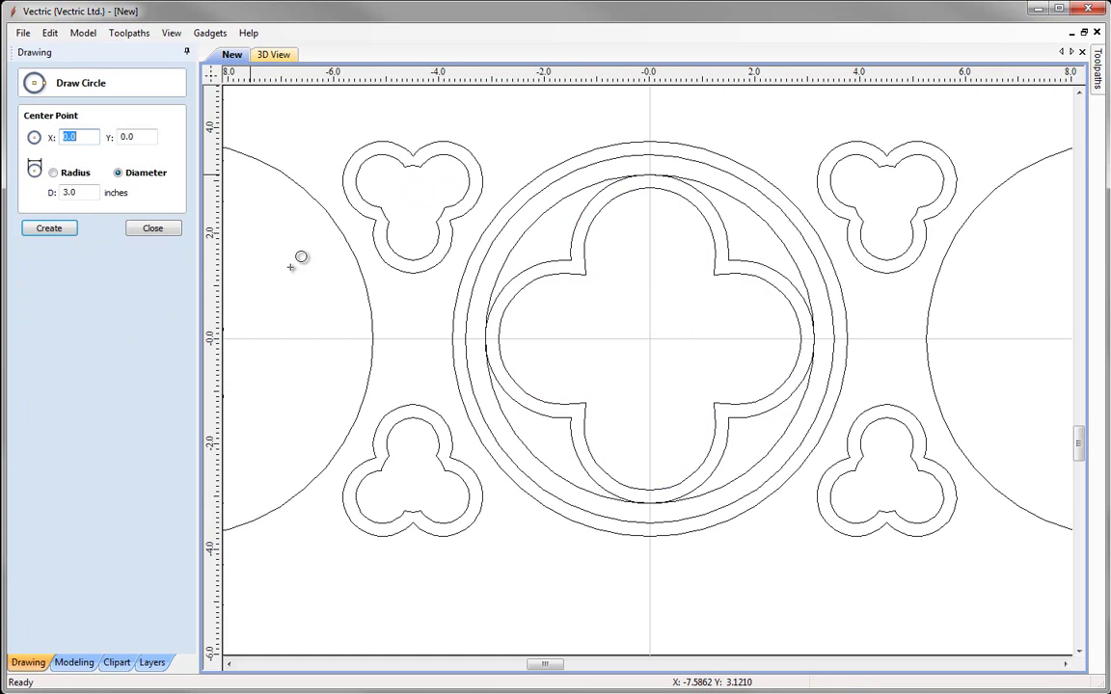
click(649, 339)
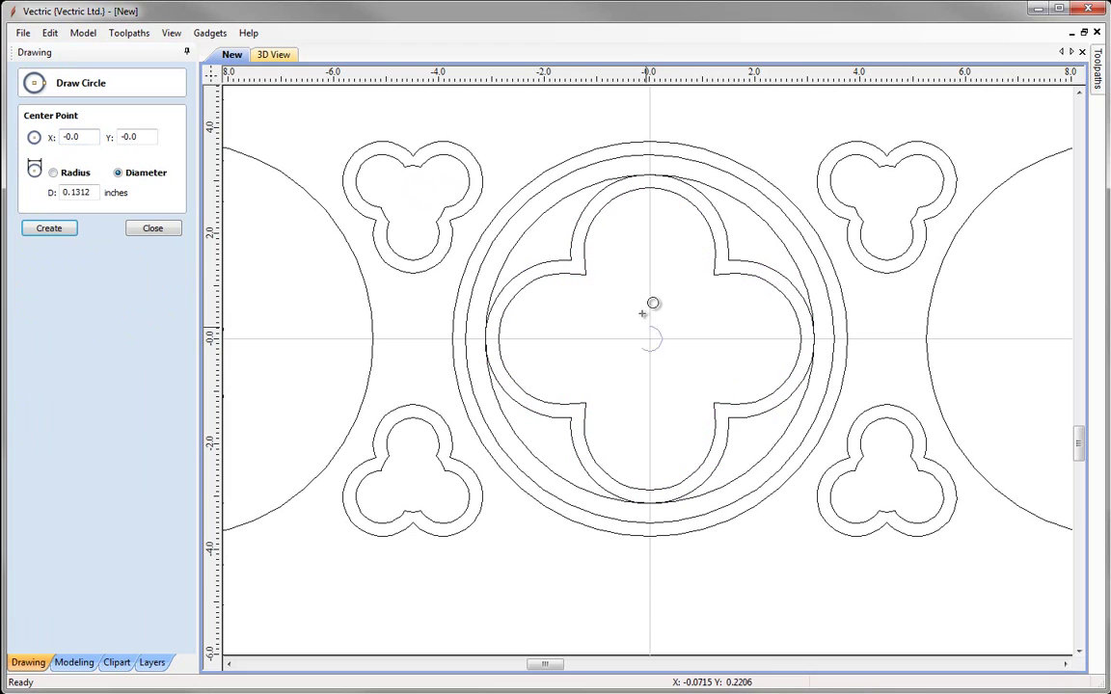
click(598, 252)
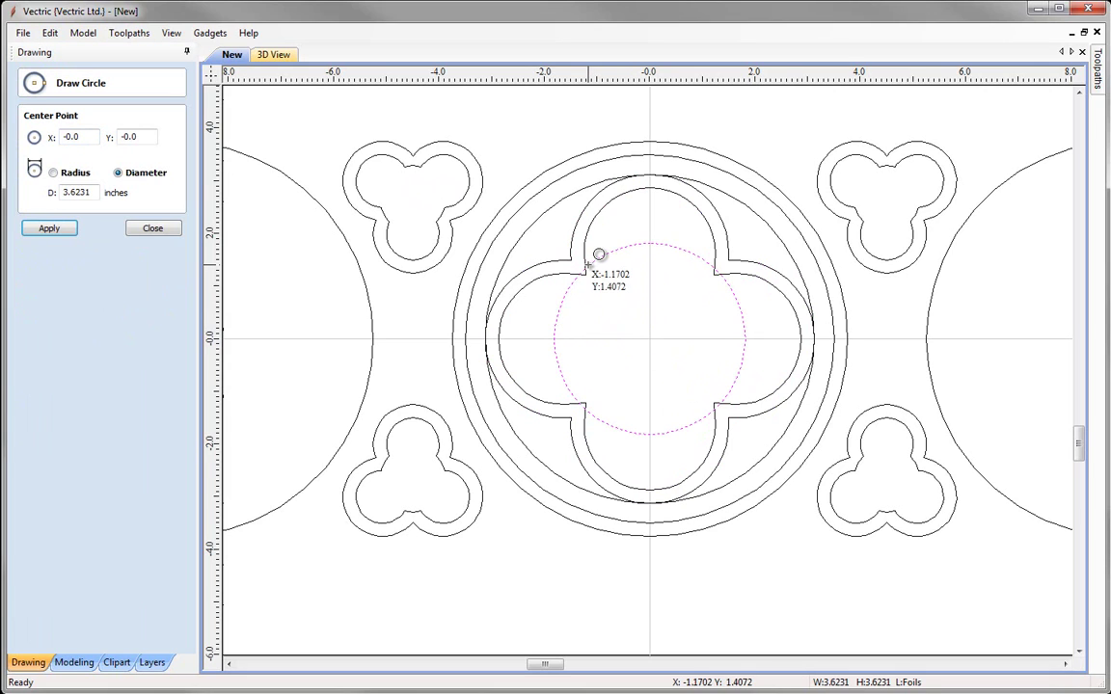
click(85, 173)
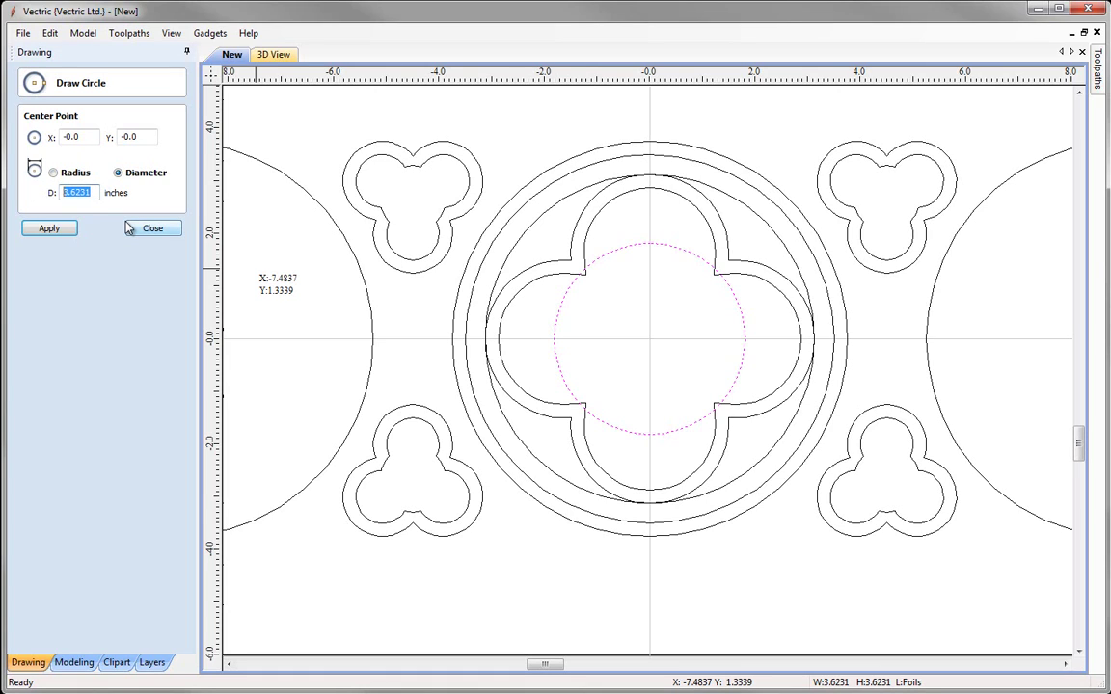
text(3.75)
click(38, 233)
click(166, 231)
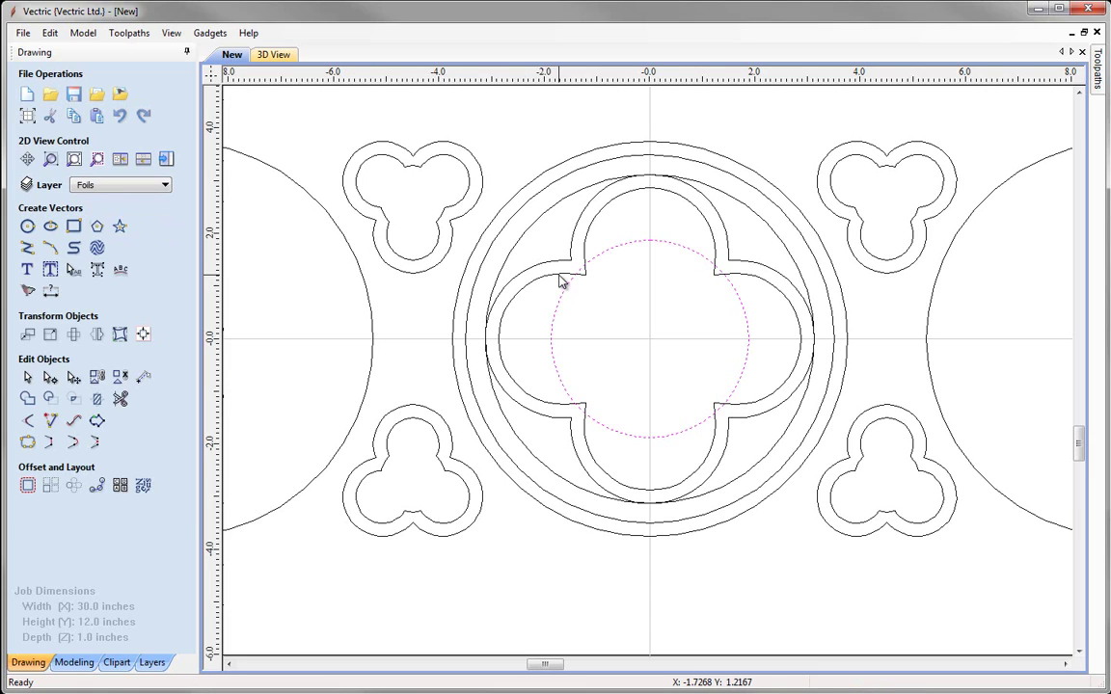
- Weld the 3.75 inch circle to the inner quatrefoil to trim its cusps, and select the outer quatrefoil
shift+click(563, 282)
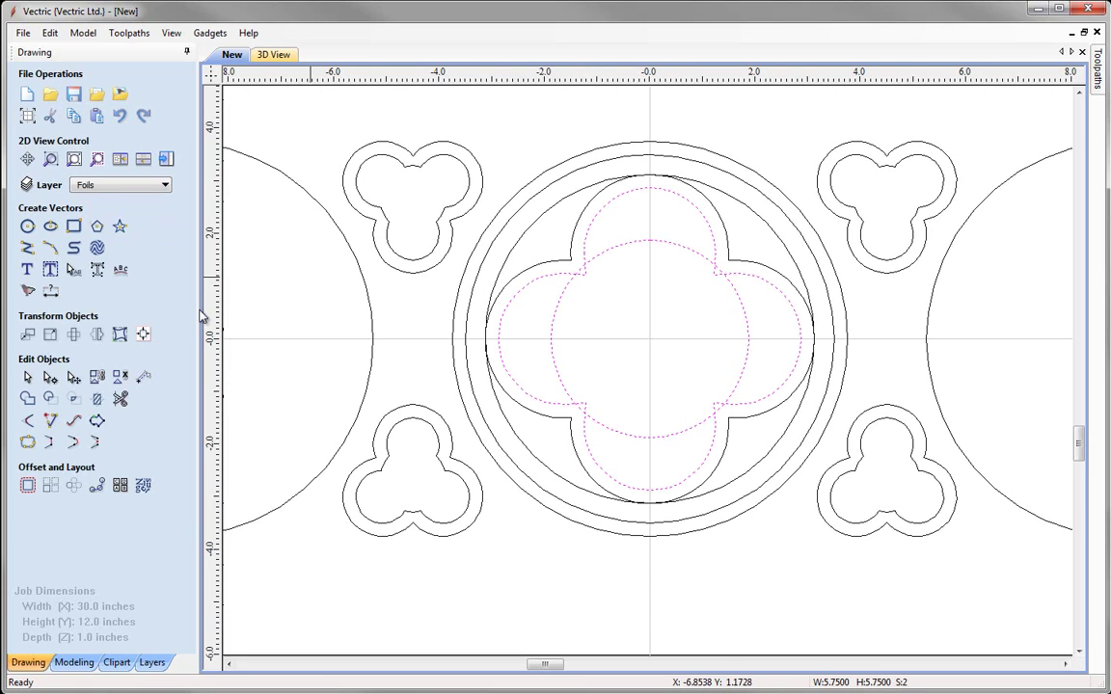
click(24, 399)
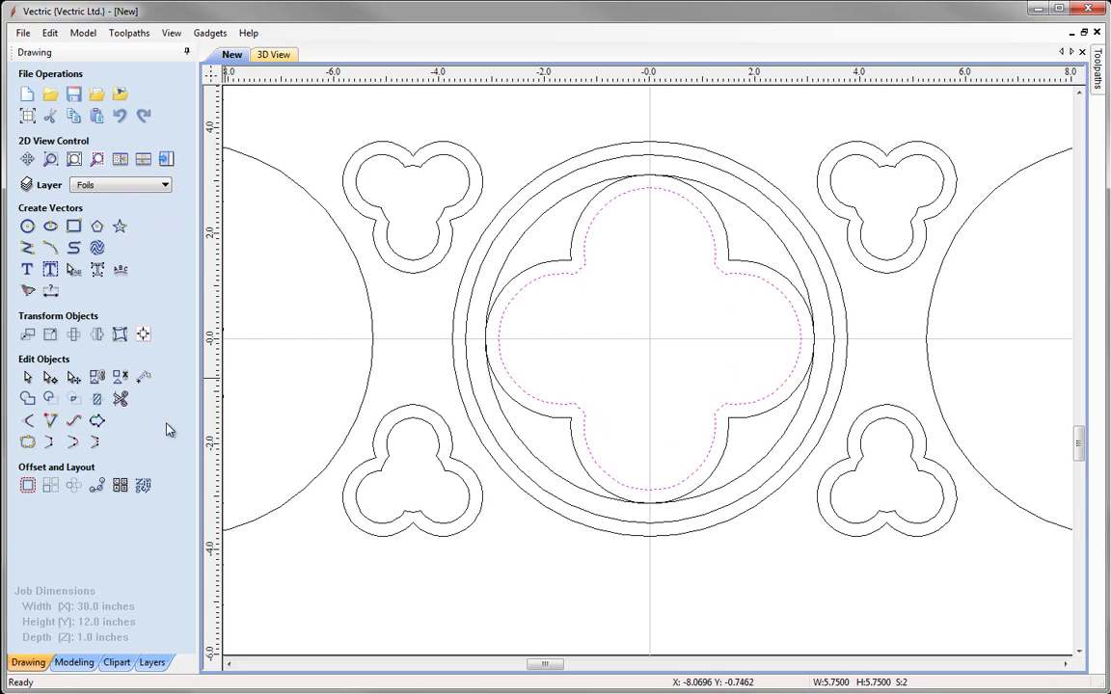
click(531, 273)
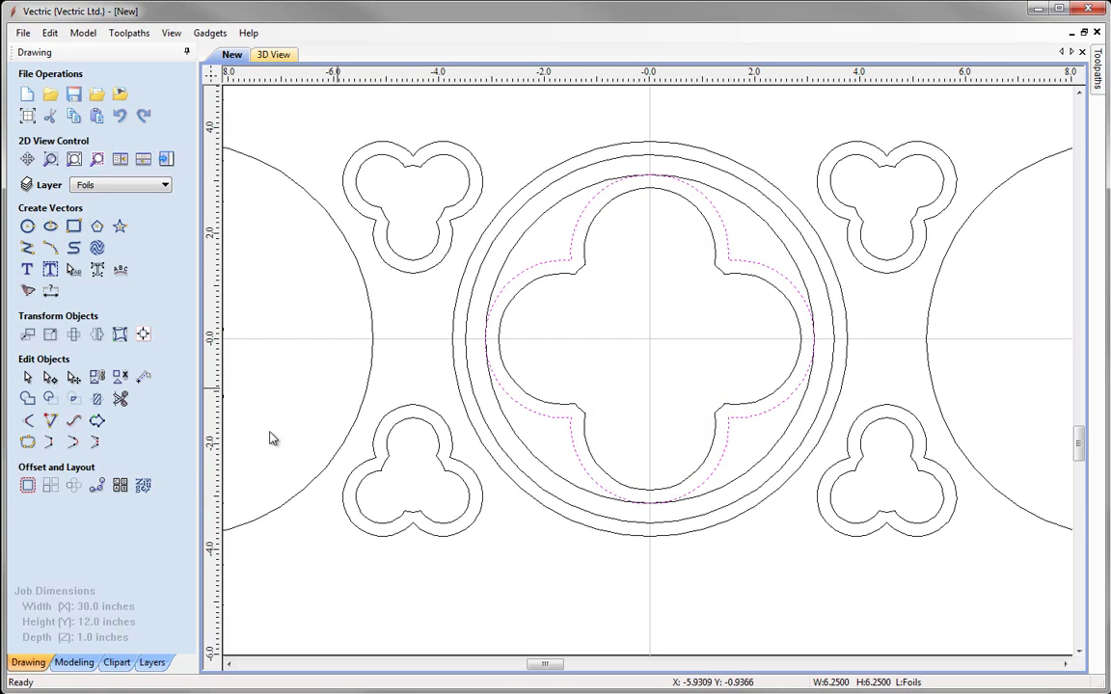
- Offset the outer quatrefoil outwards by 0.375 inches with sharp corners, keeping the original
click(27, 487)
click(95, 123)
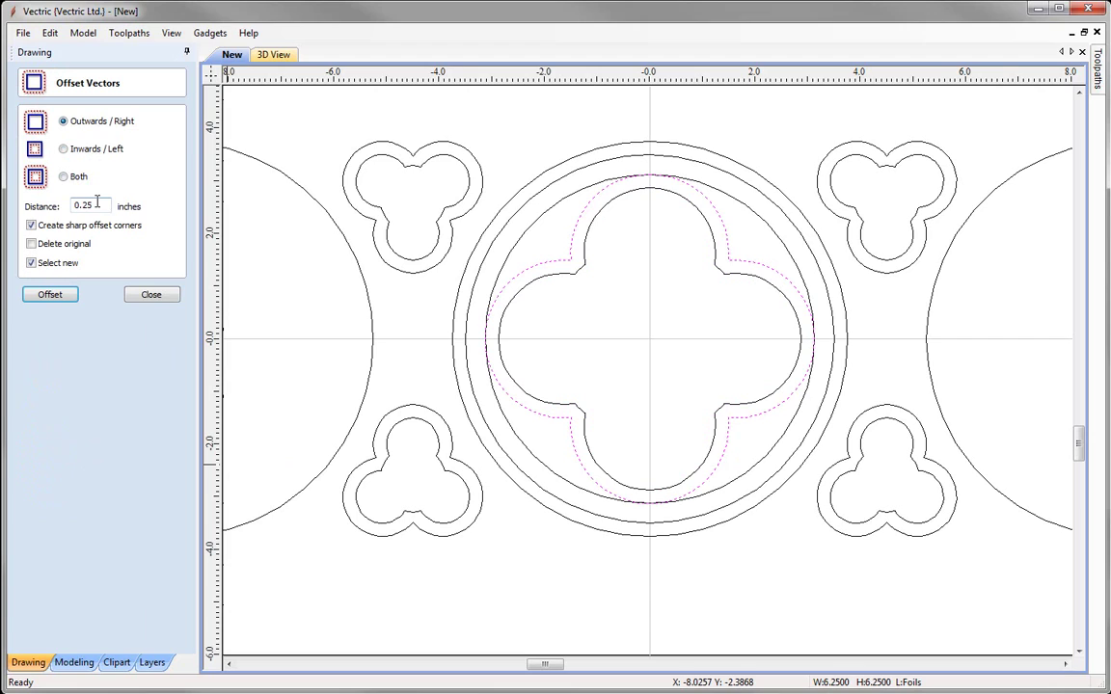
drag(96, 203, 51, 209)
text(0.375)
click(52, 297)
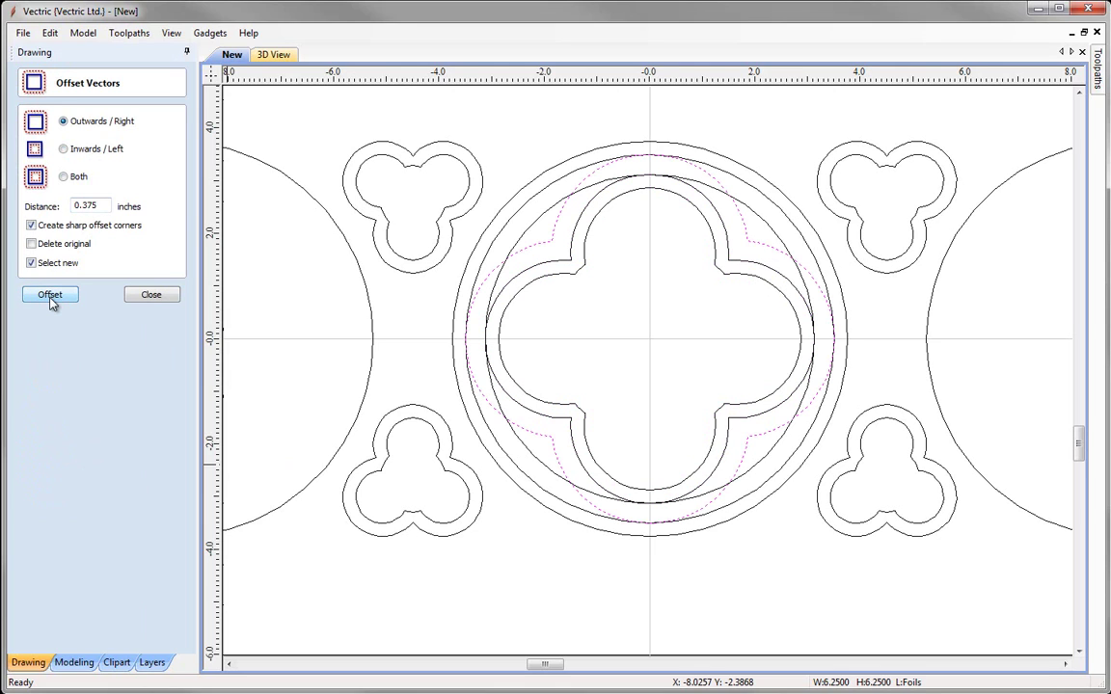
click(152, 295)
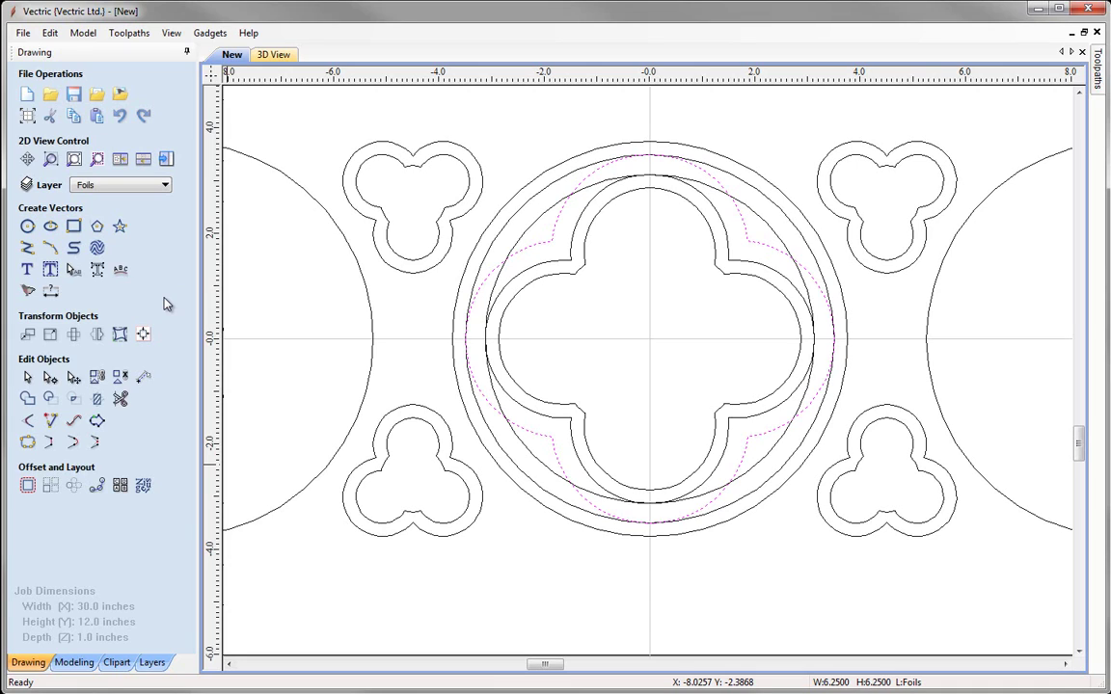
- Move the new quatrefoil offset and the innermost surrounding circle to the VCarve Shapes layer
shift+click(545, 220)
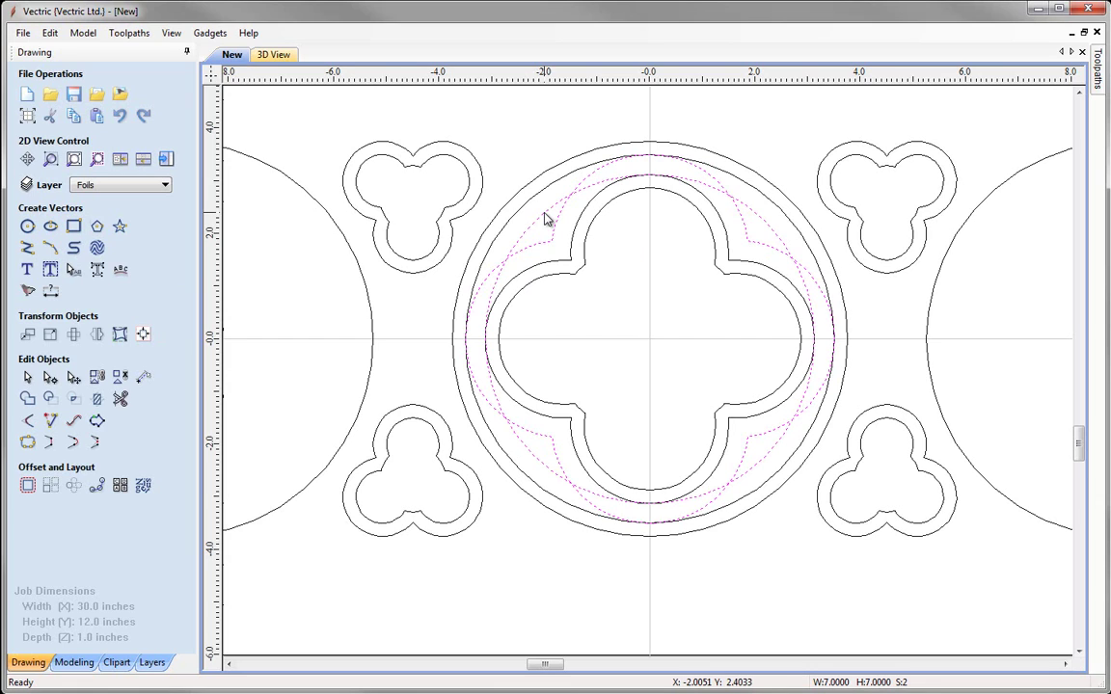
right_click(544, 220)
mouse_move(636, 624)
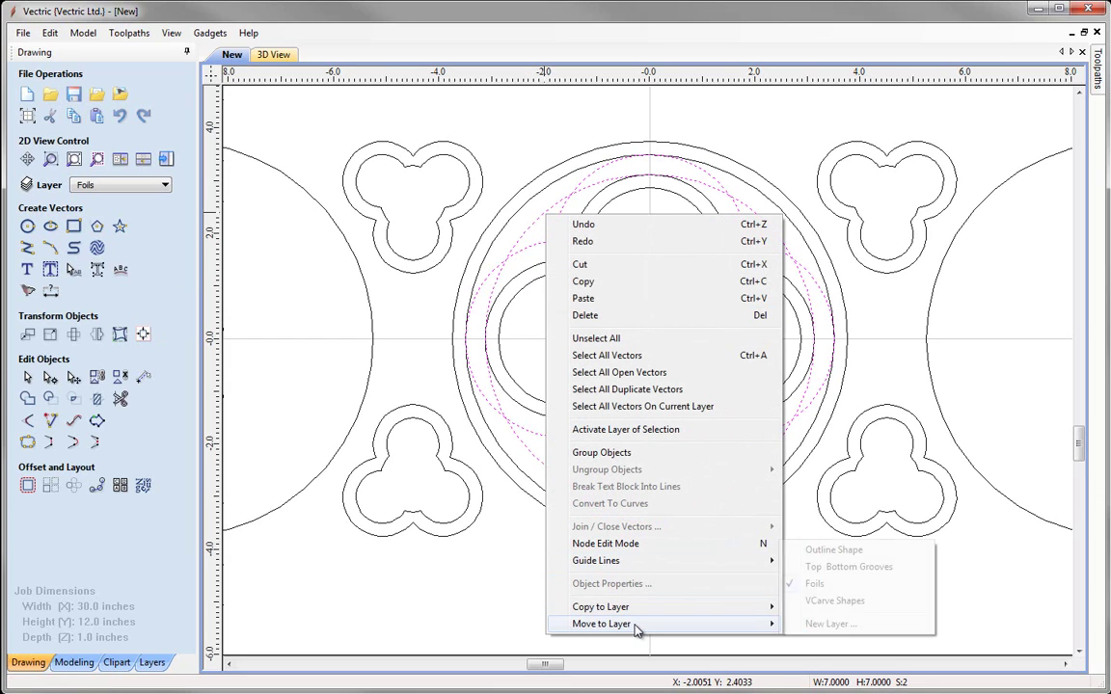
click(846, 601)
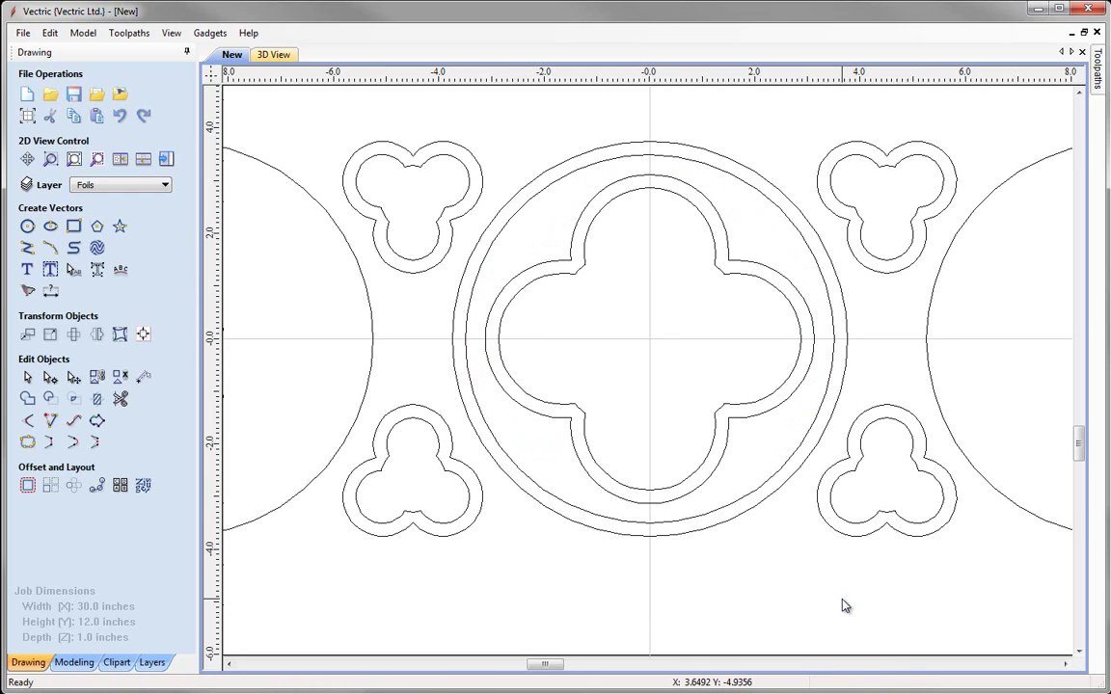
- Hide the Foils layer, show the VCarve Shapes layer and make it the active layer
click(149, 185)
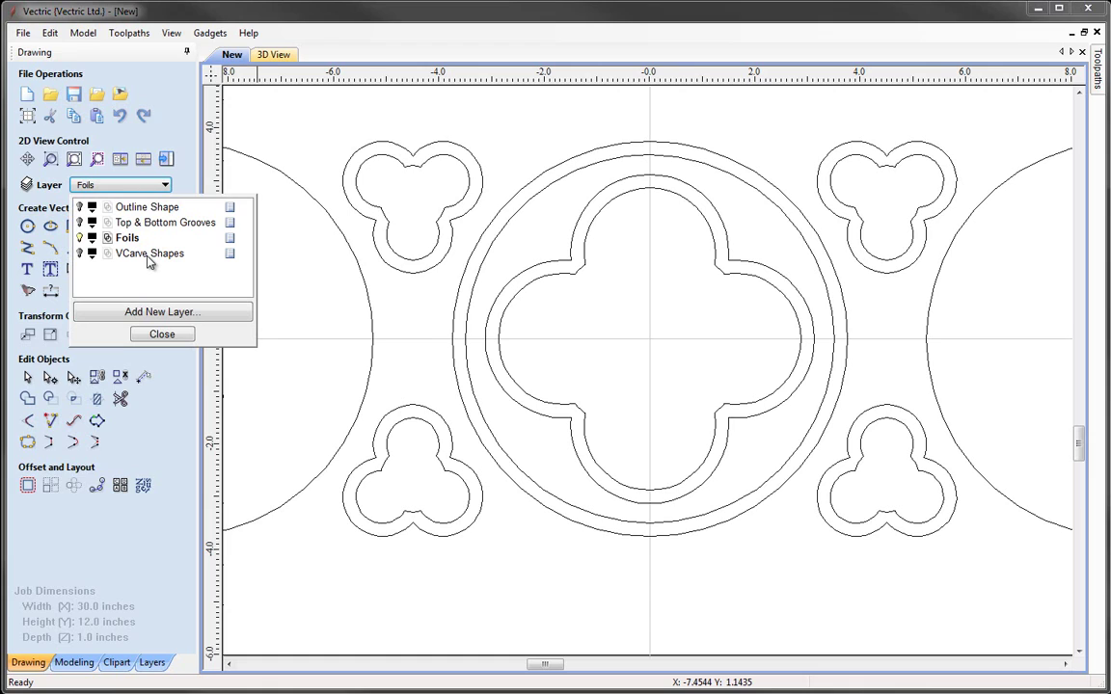
click(160, 334)
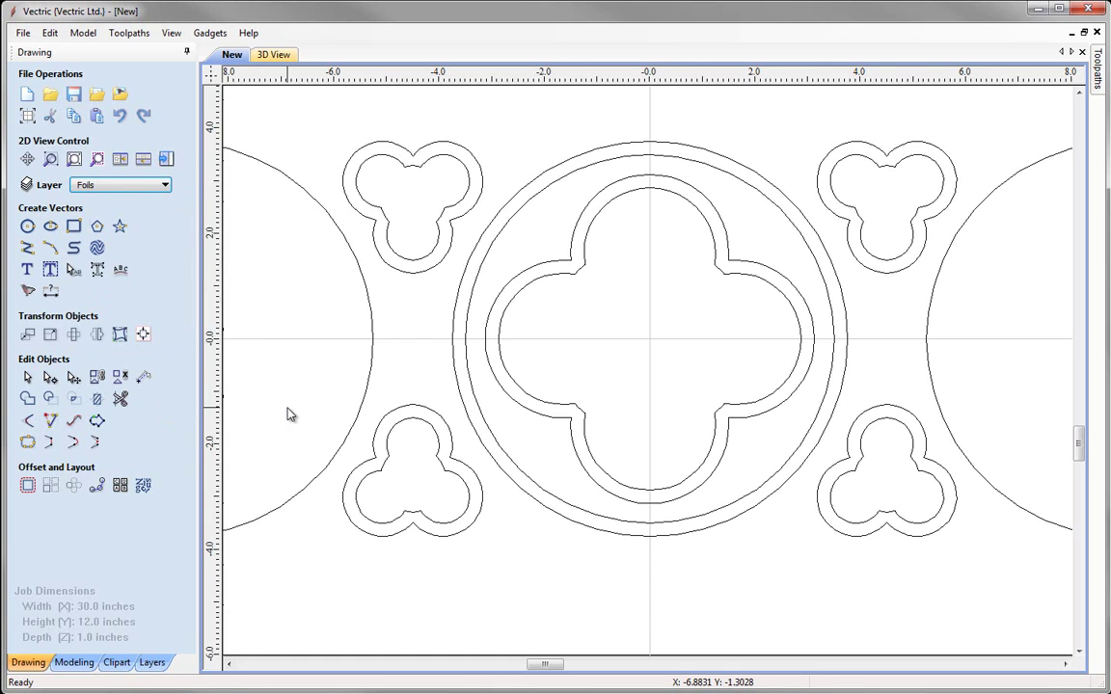
key(F3)
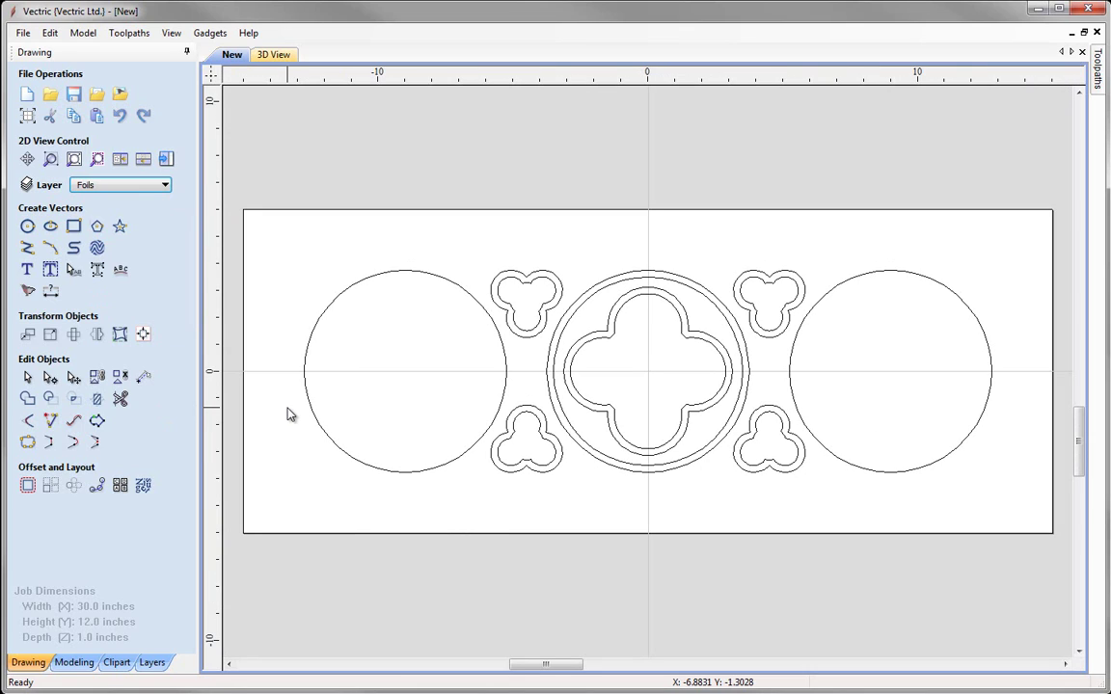
click(140, 185)
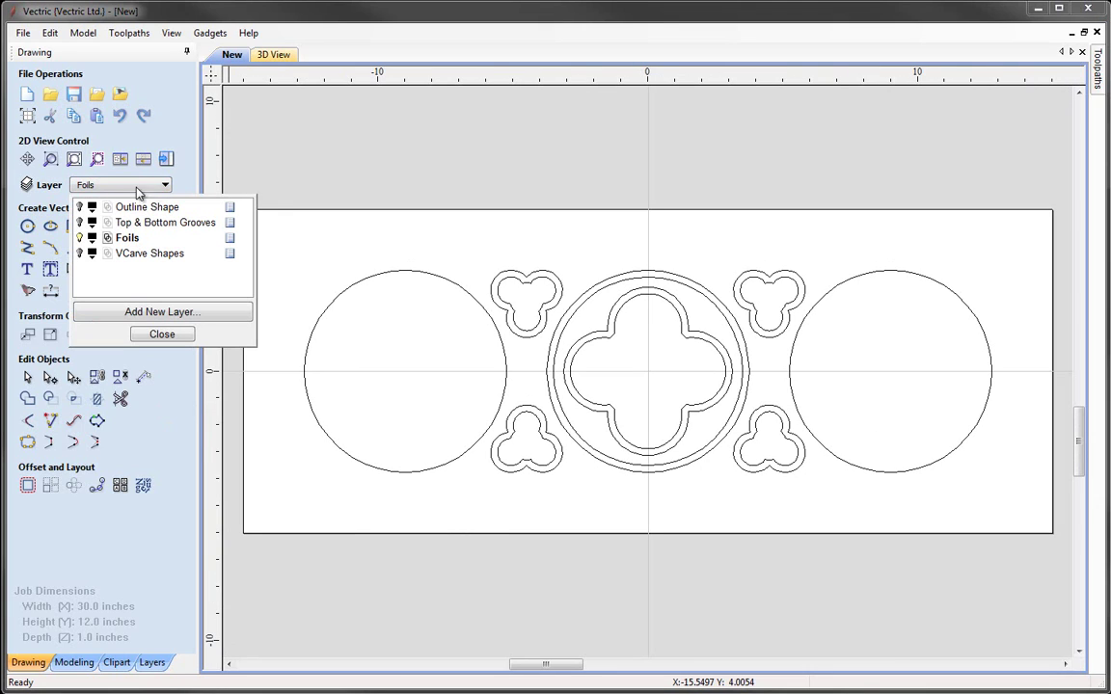
click(79, 238)
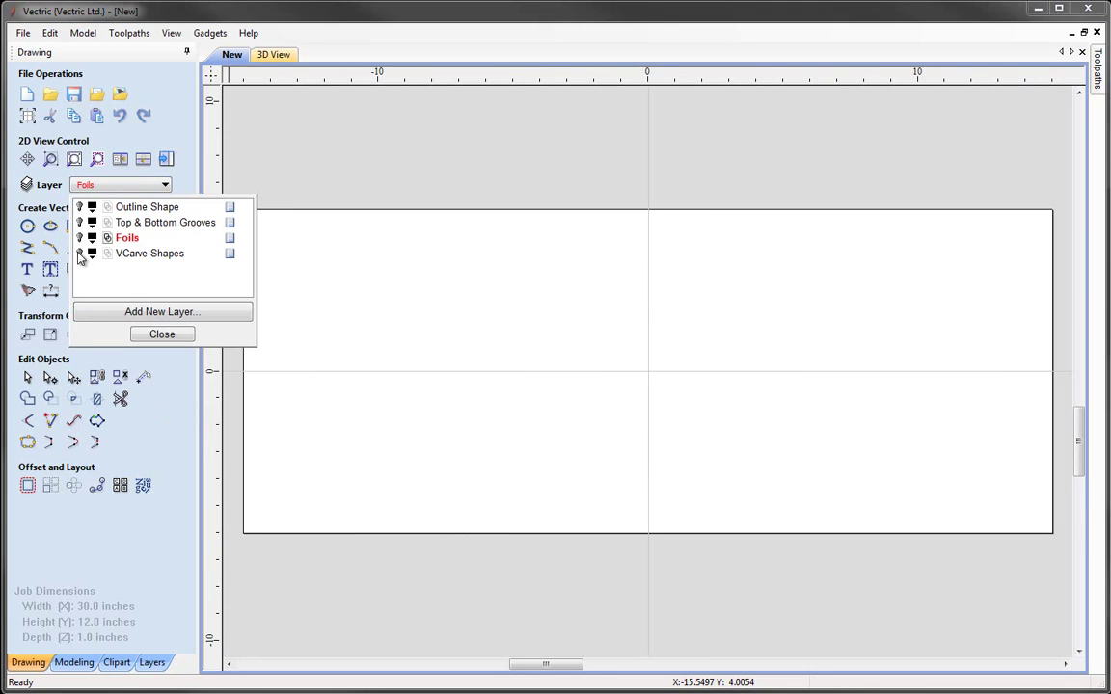
click(80, 253)
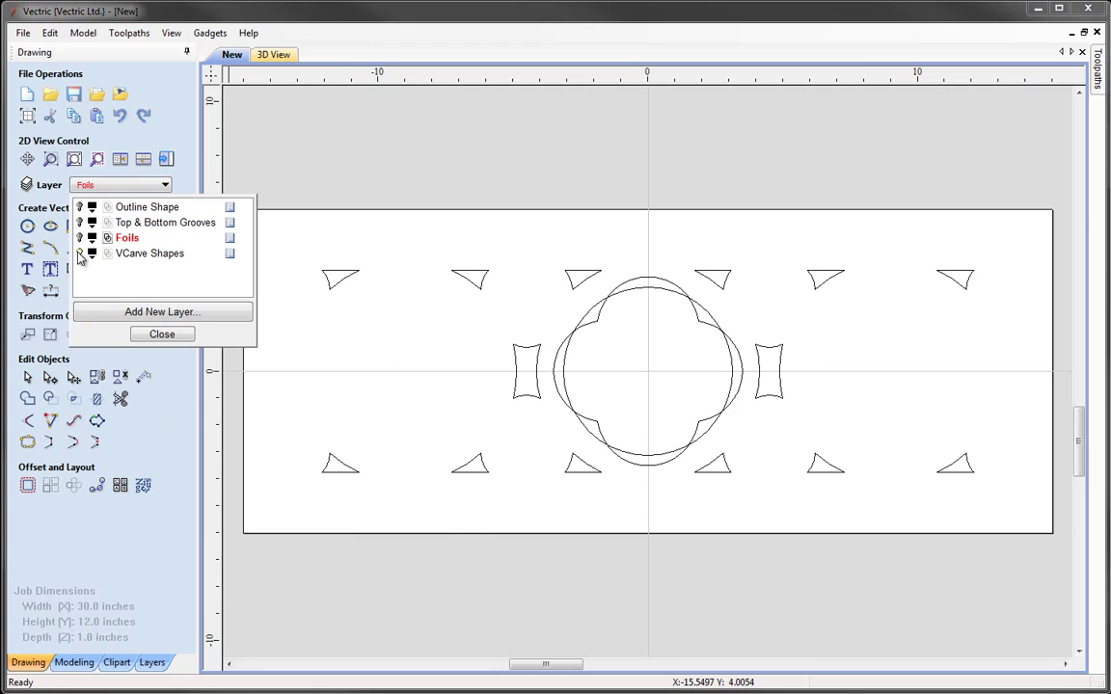
click(164, 255)
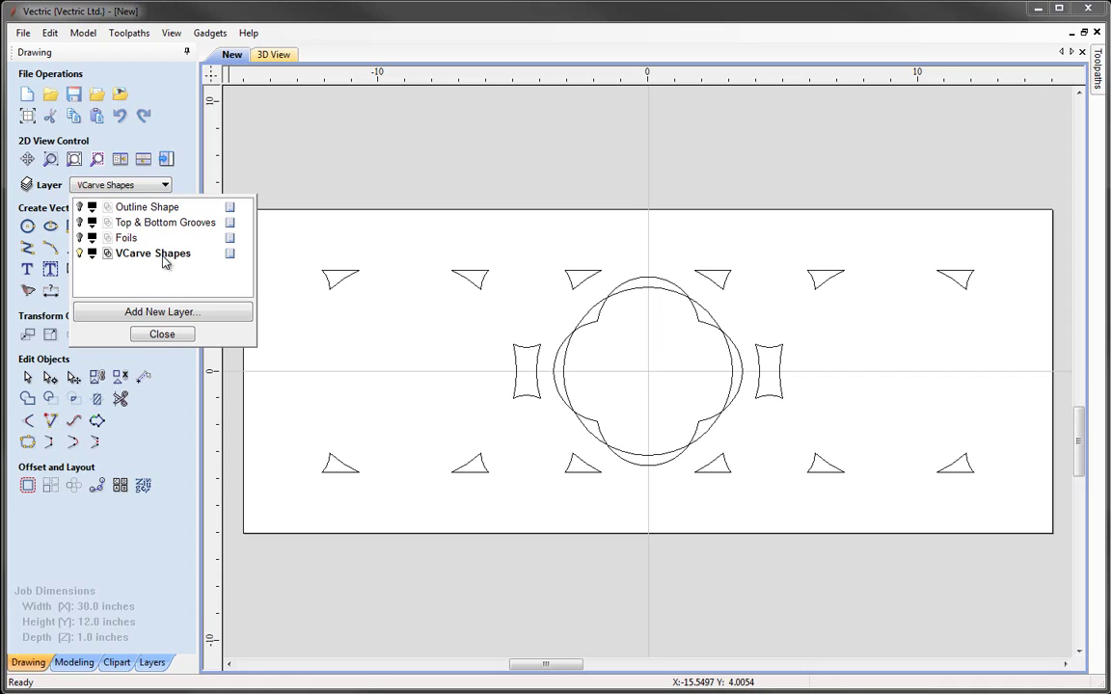
click(164, 333)
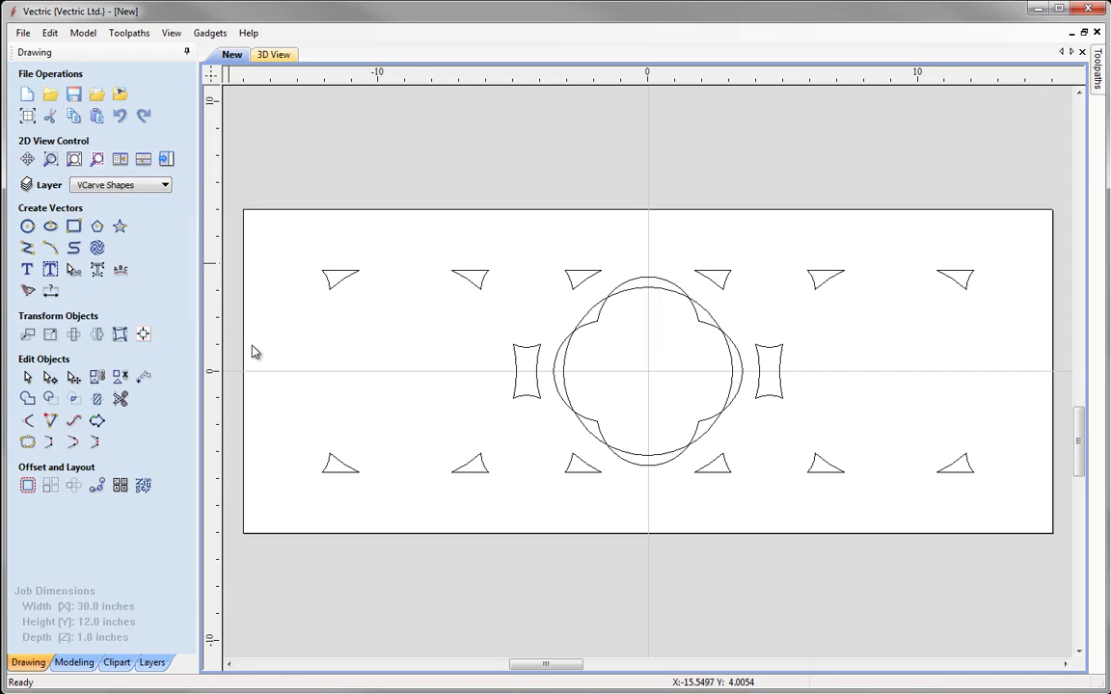
- Subtract the offset quatrefoil from the central circle to leave four corner shapes, and clear the selection
scroll(664, 379, up, 1)
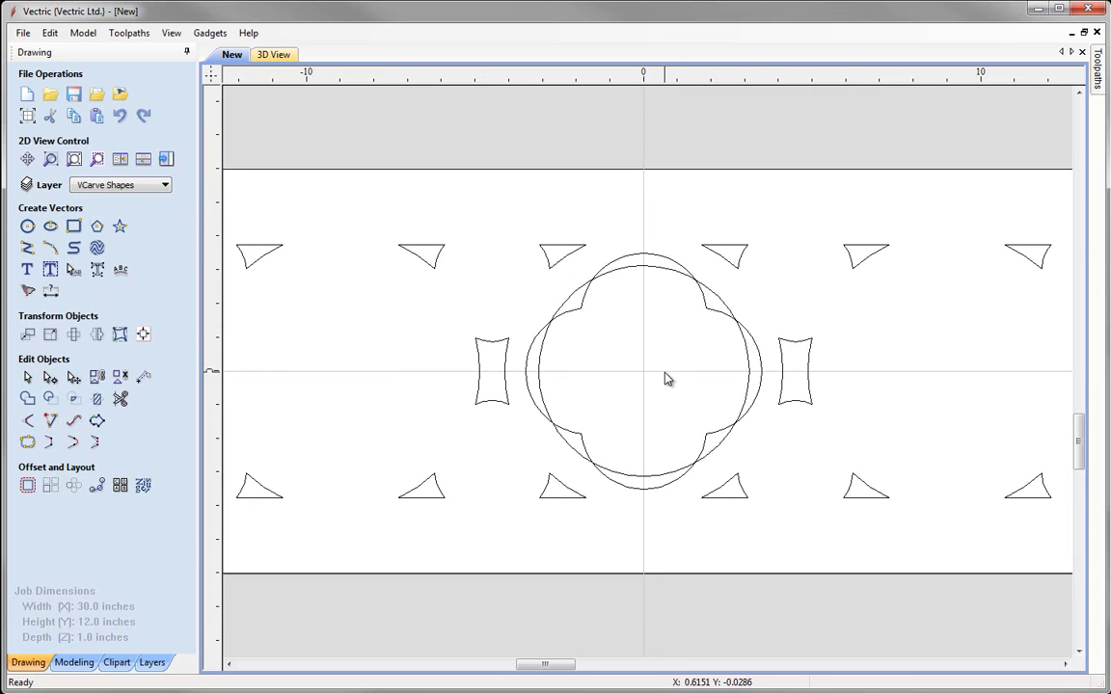
scroll(663, 379, down, 1)
middle_drag(648, 379, 608, 376)
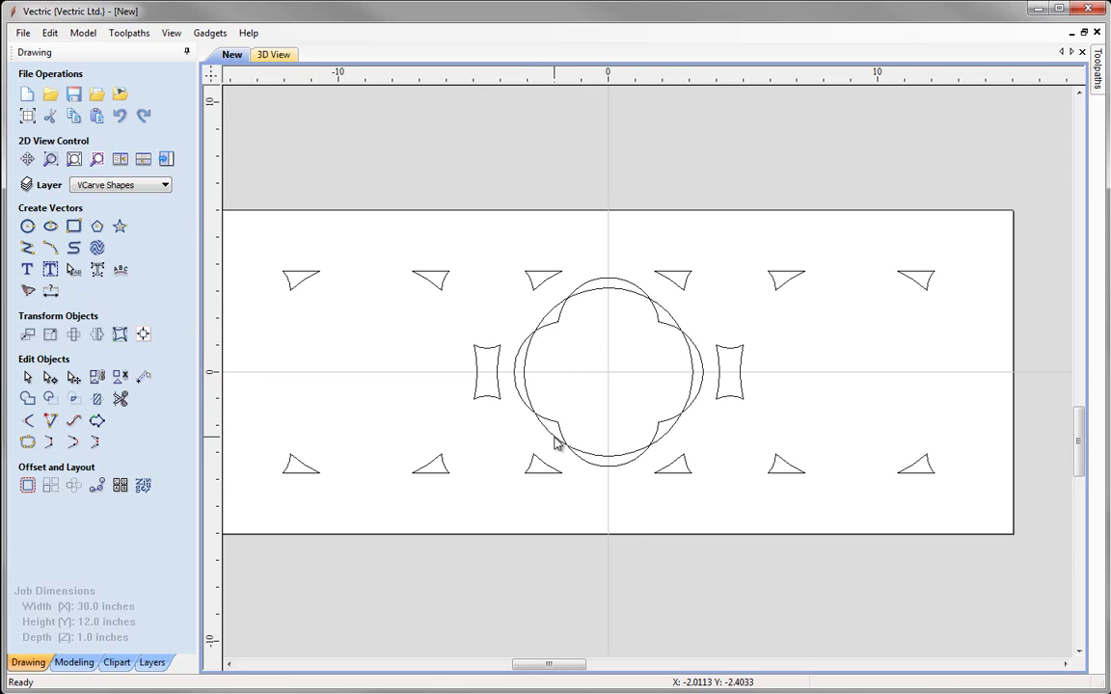
click(551, 317)
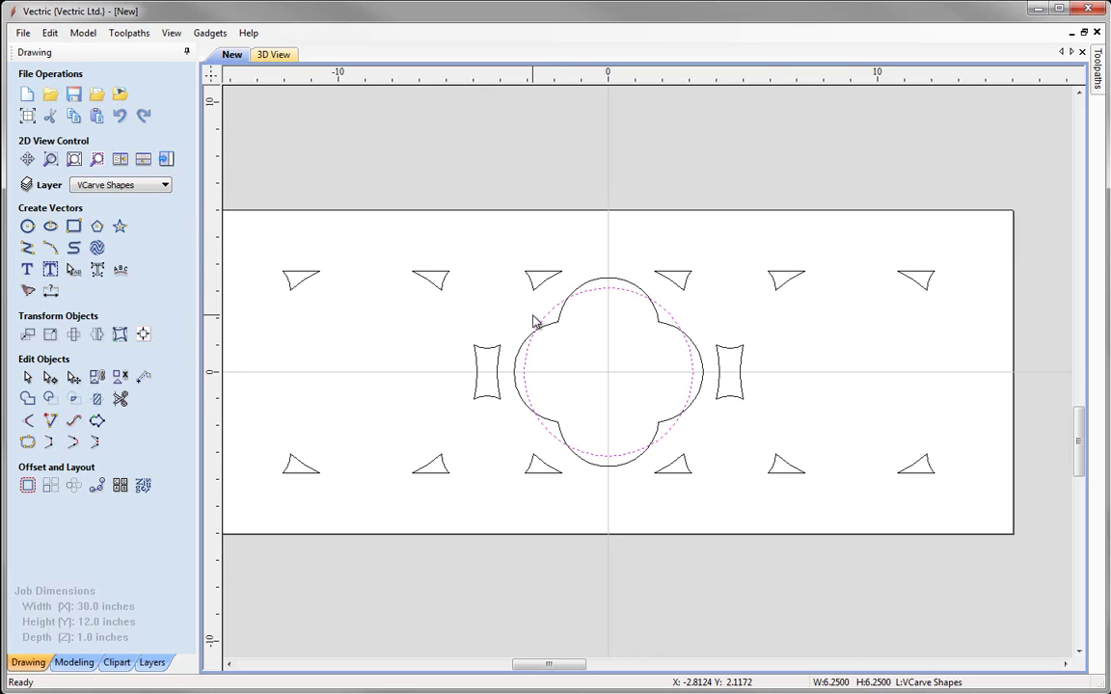
shift+click(604, 282)
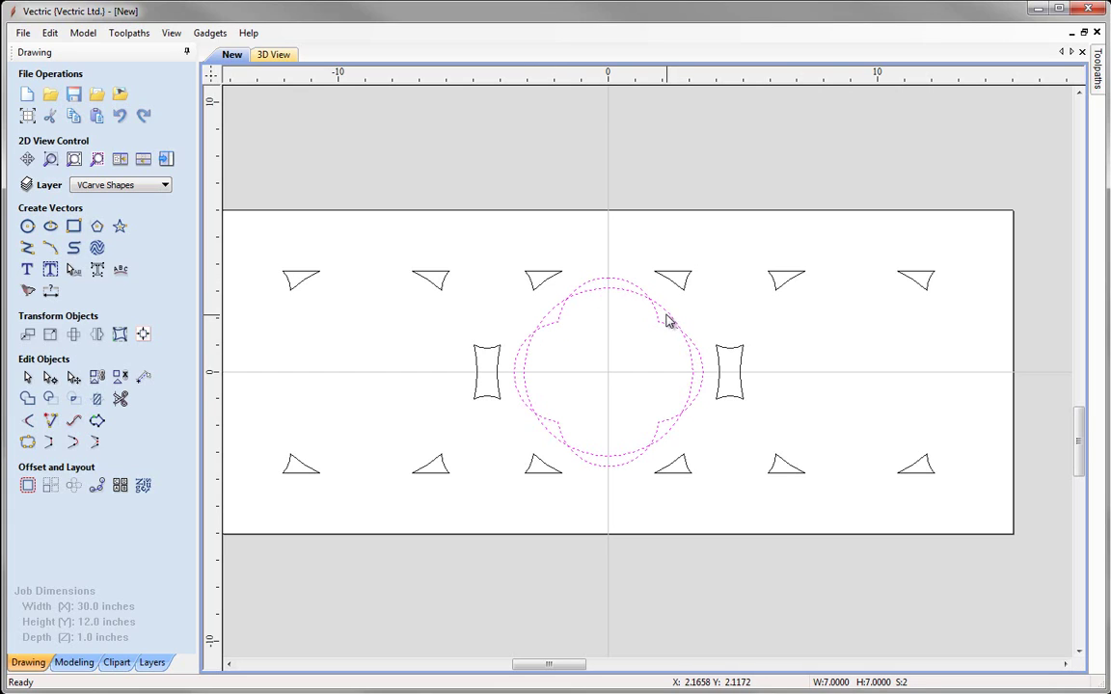
click(50, 401)
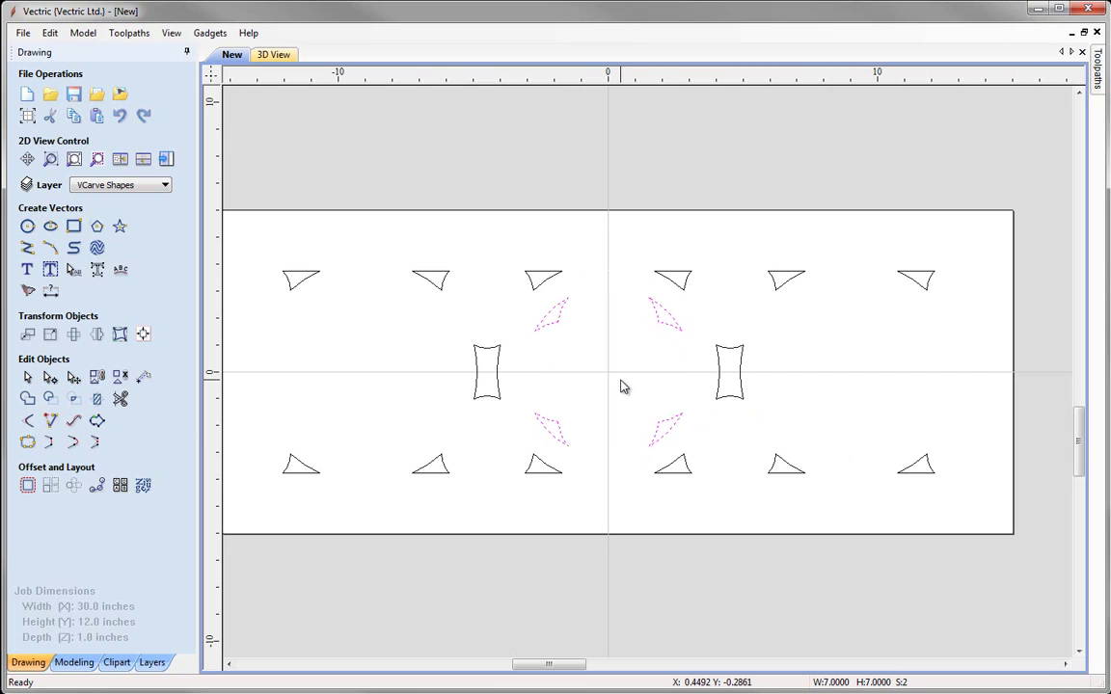
key(Escape)
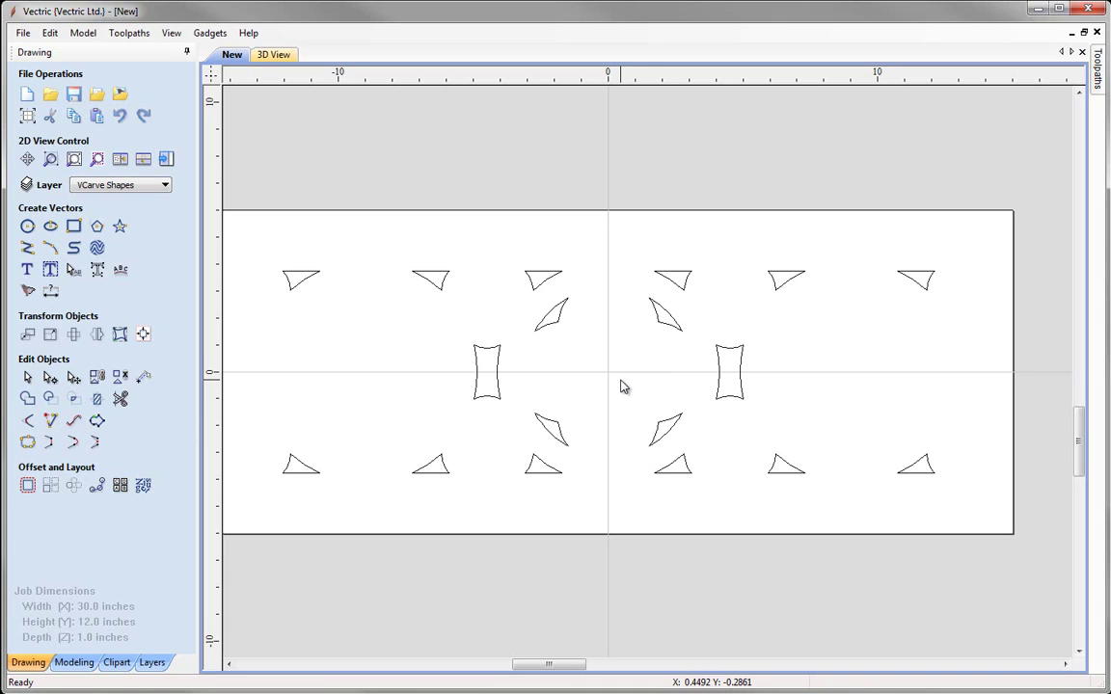
- Show the Foils layer together with the active VCarve Shapes layer
scroll(308, 519, down, 1)
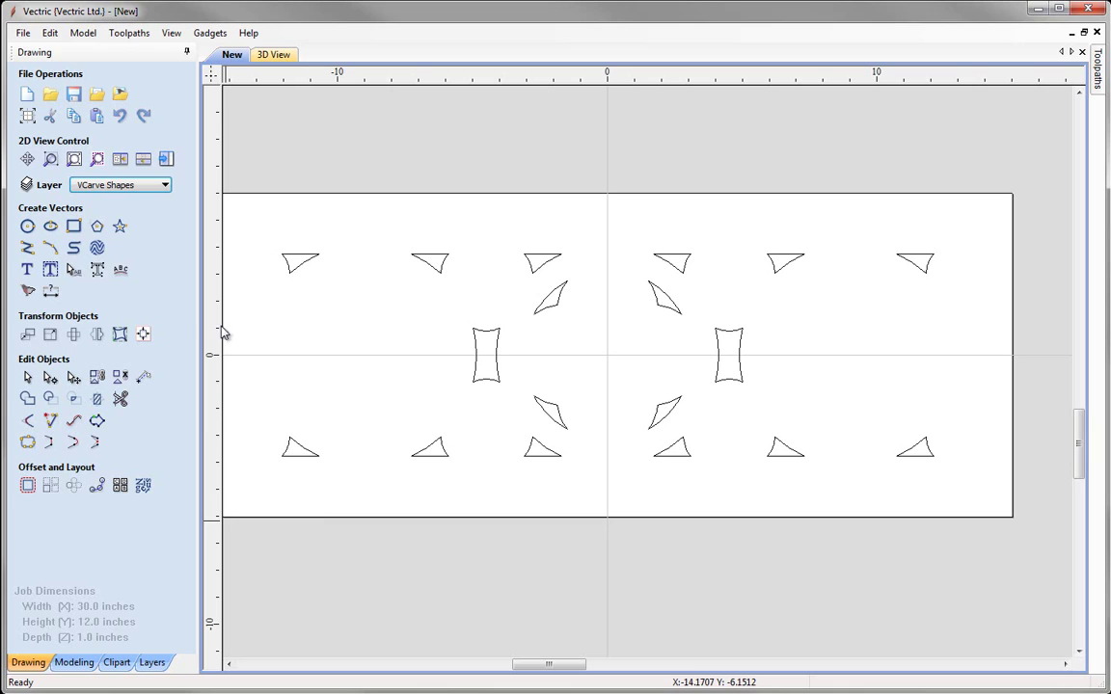
click(131, 185)
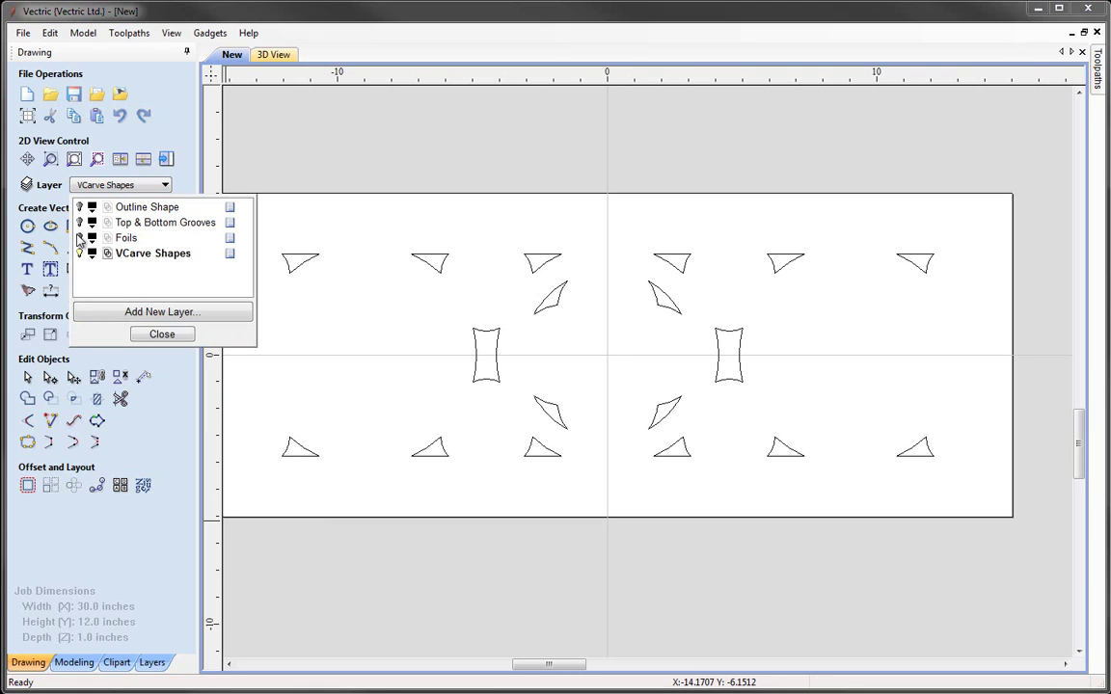
click(79, 222)
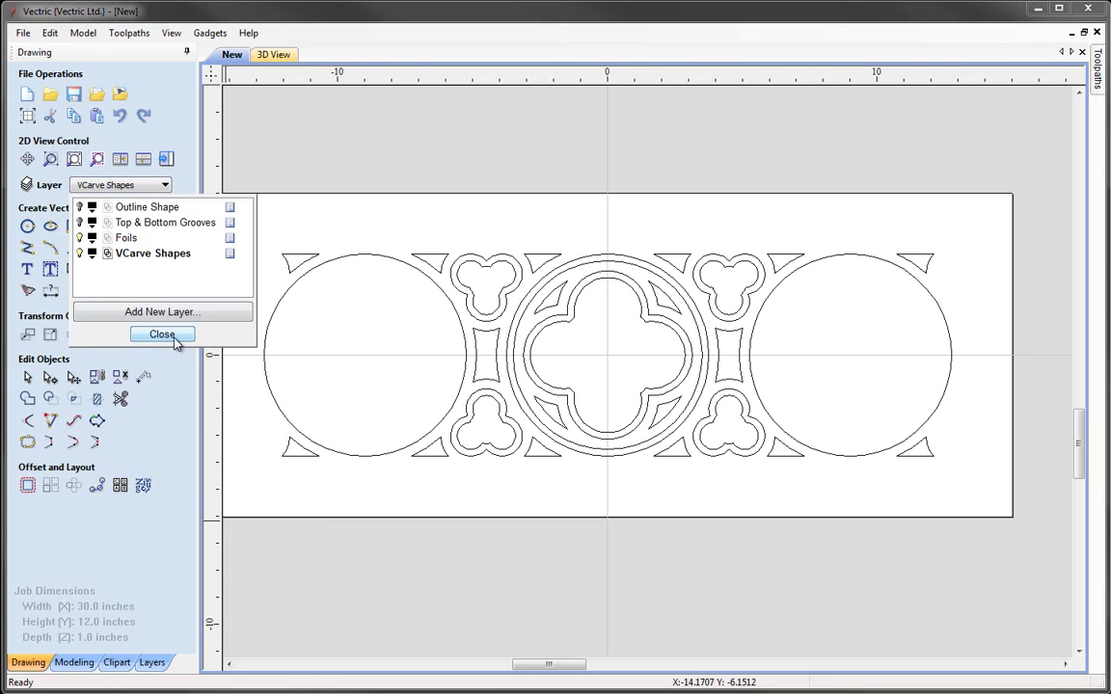
click(175, 337)
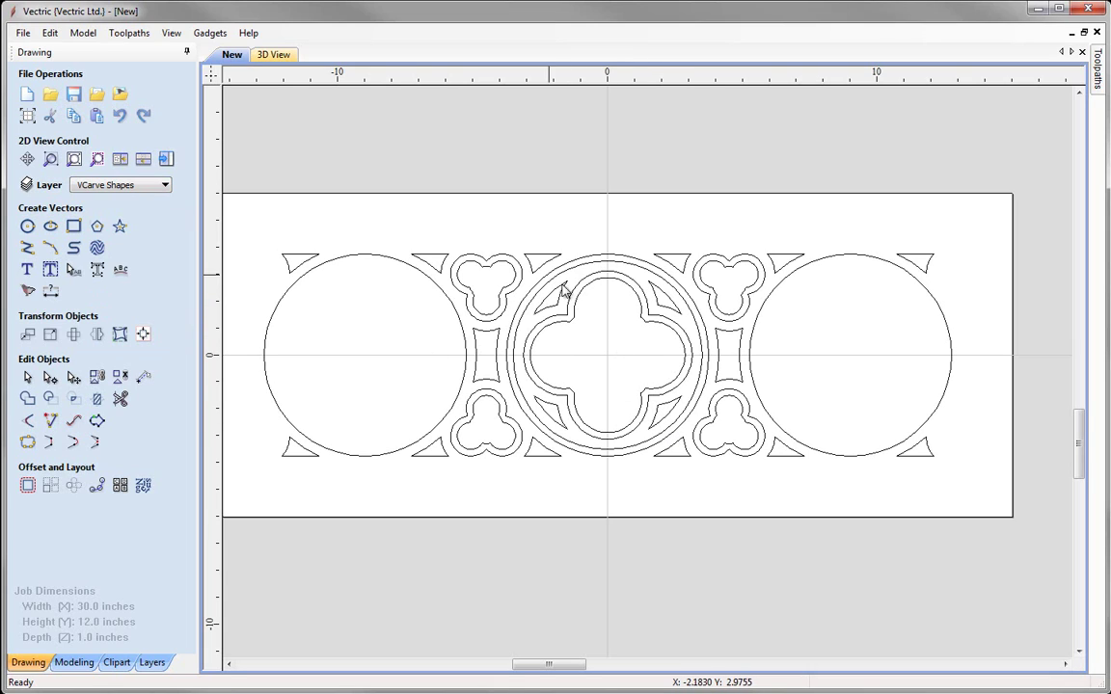
- Copy the centre circle's inner ring, both quatrefoils and four corner shapes into the left and right circles, aligned to their centres
click(677, 420)
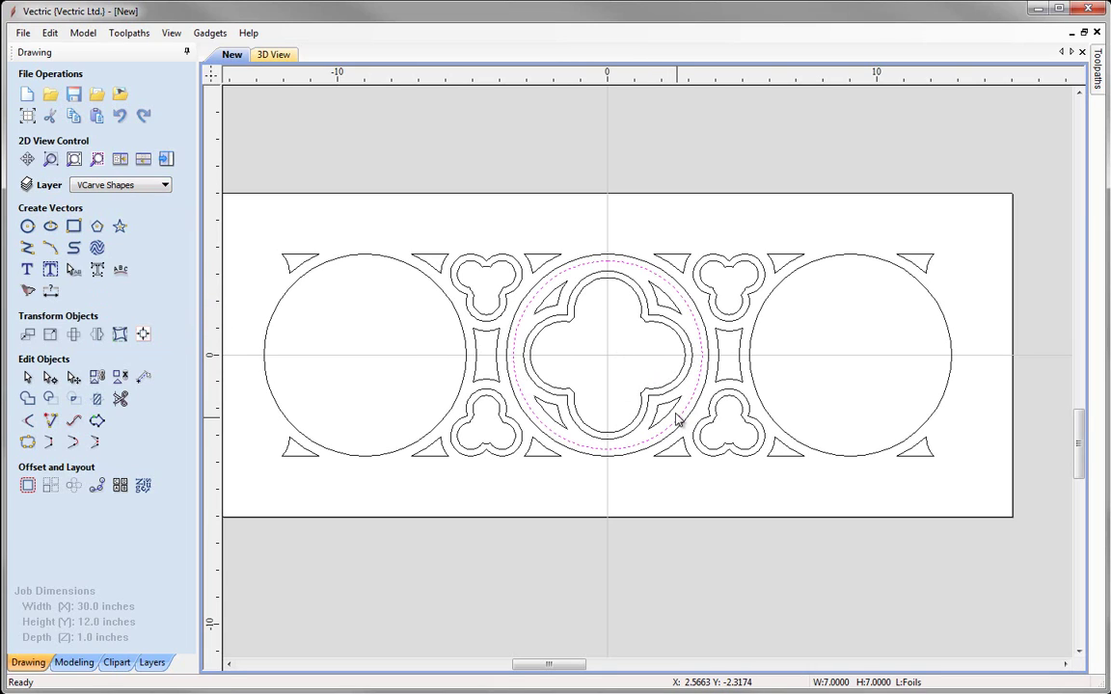
click(631, 361)
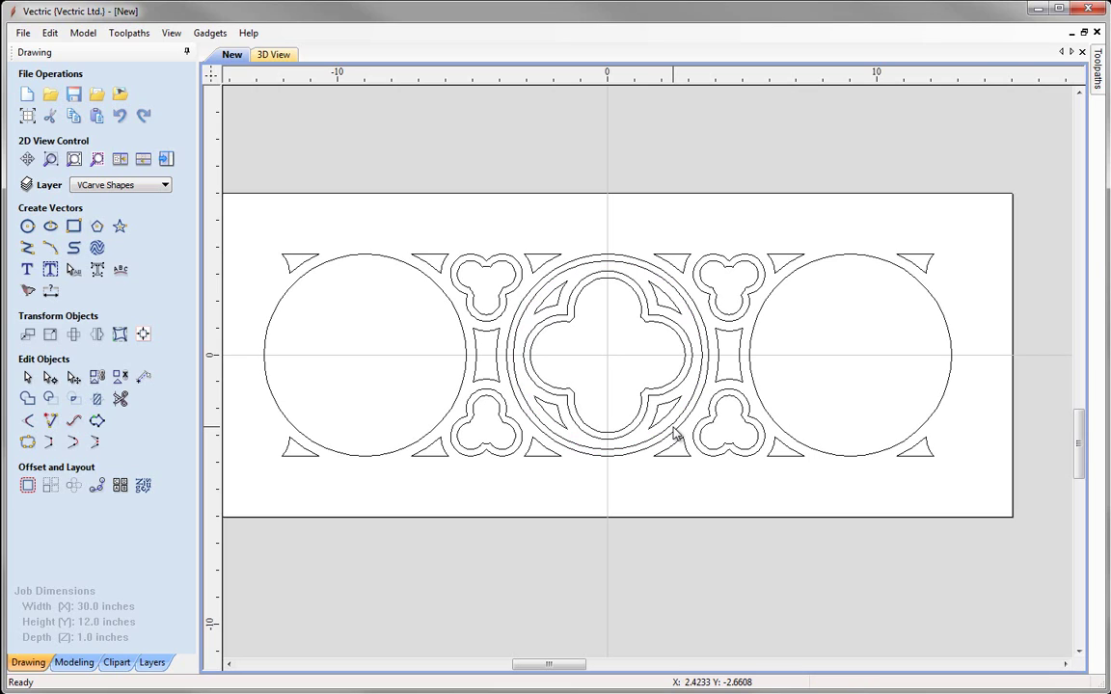
drag(674, 428, 551, 291)
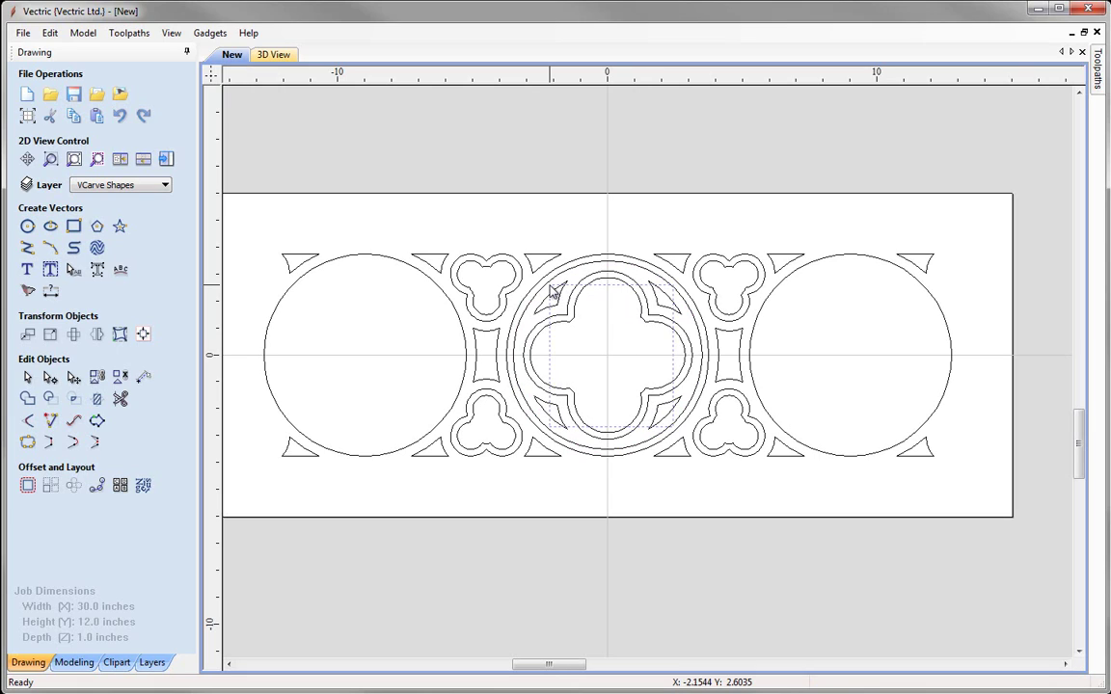
drag(551, 285, 550, 288)
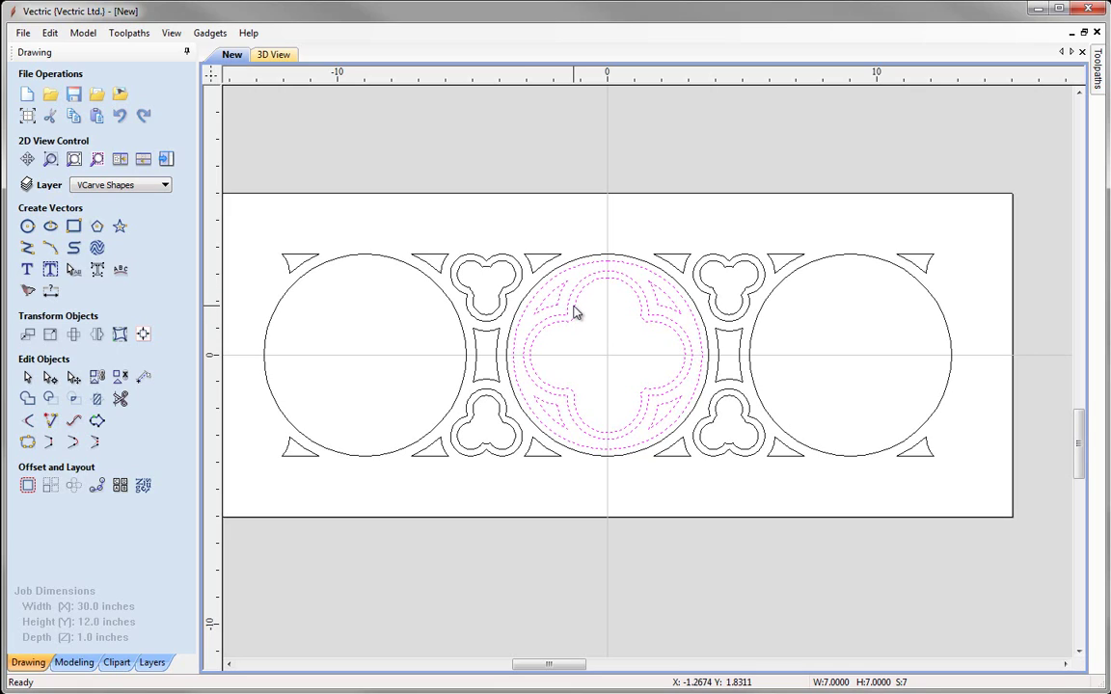
click(575, 304)
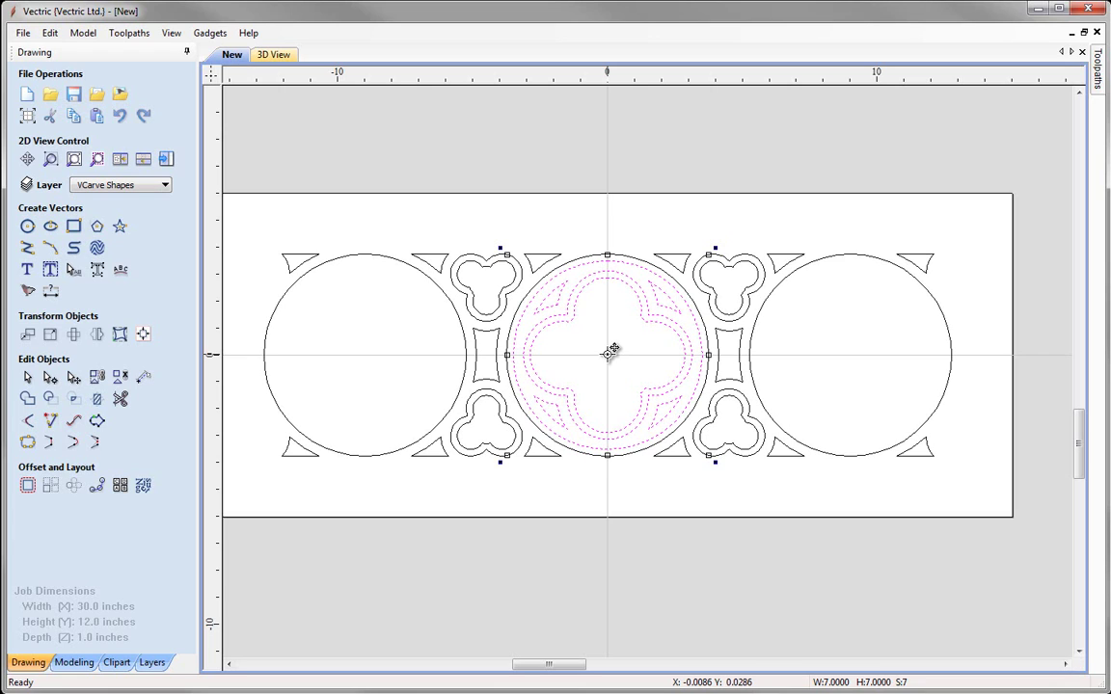
drag(600, 352, 367, 355)
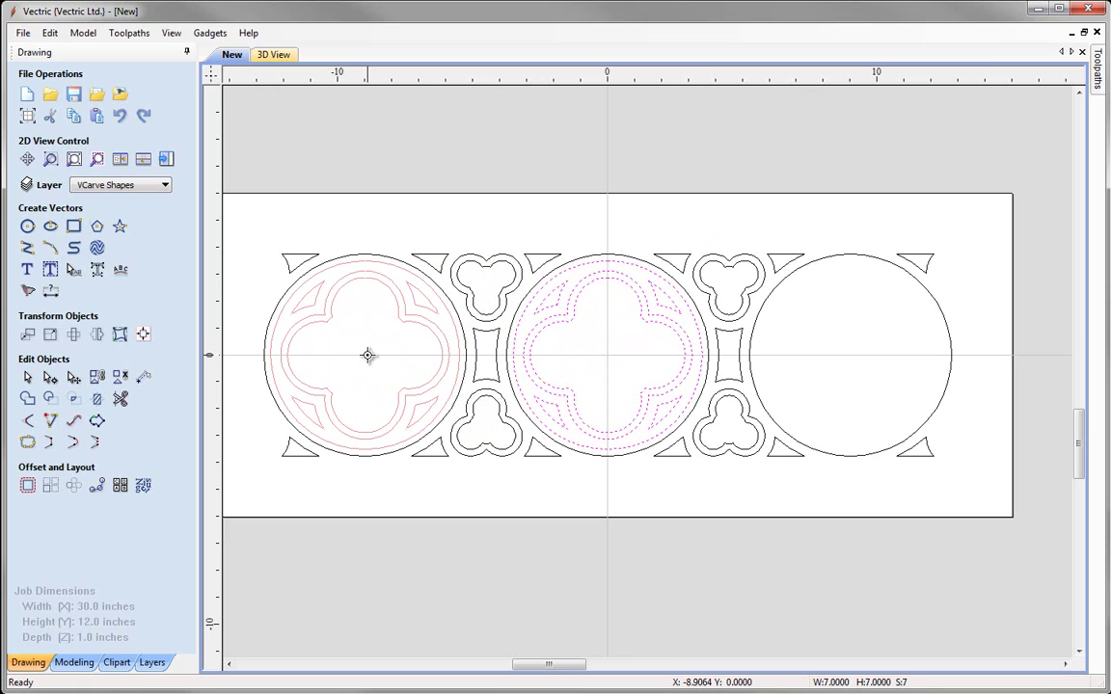
drag(368, 355, 367, 359)
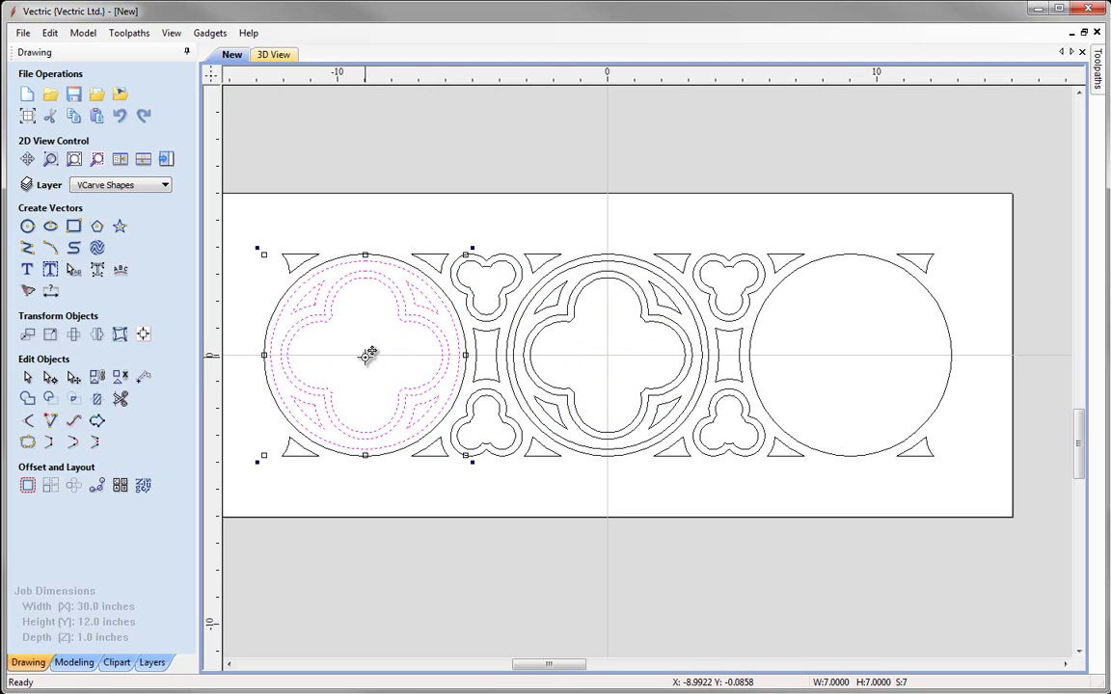
click(368, 355)
drag(368, 355, 850, 356)
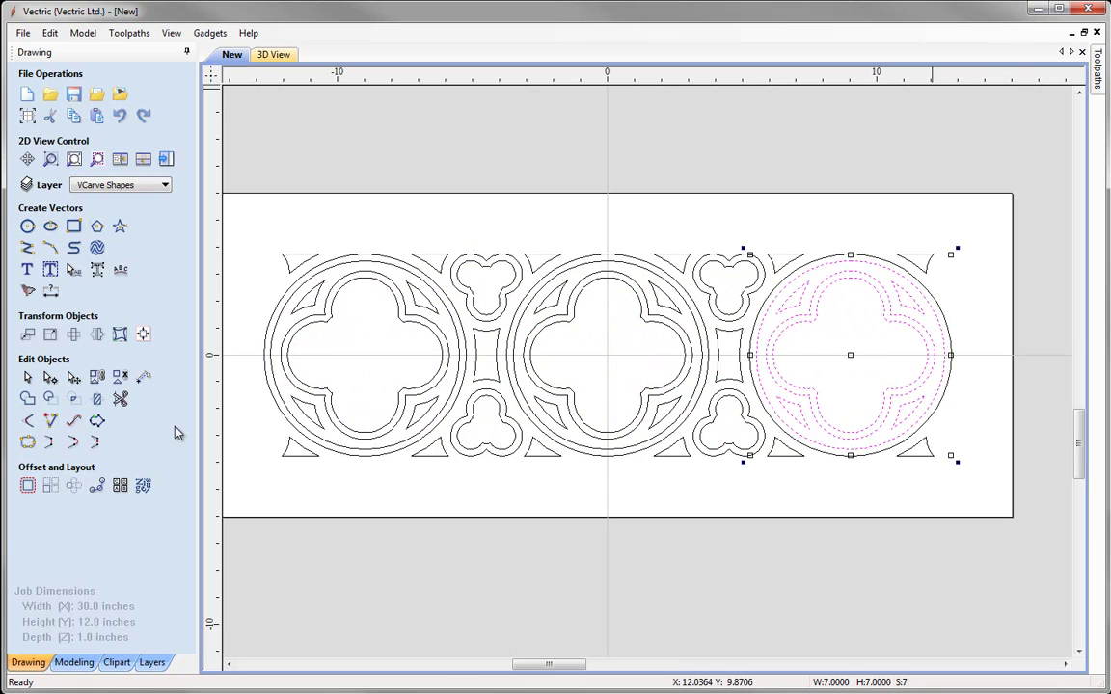
- Show the Top & Bottom Grooves and Outline Shape layers and clear the selection
click(147, 183)
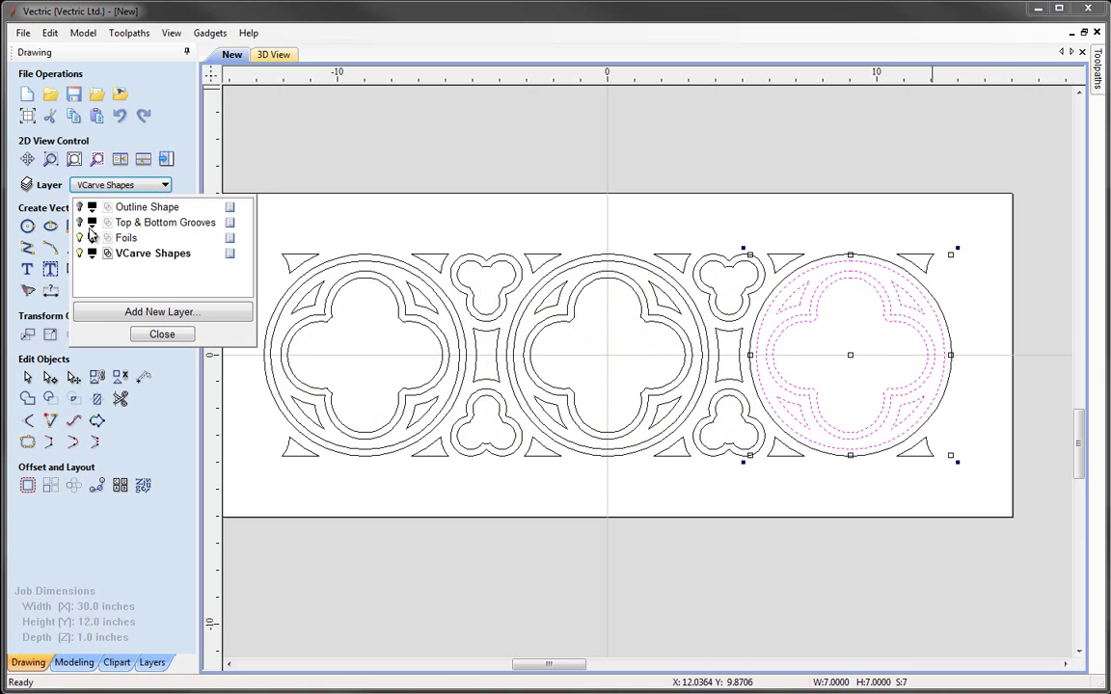
click(79, 223)
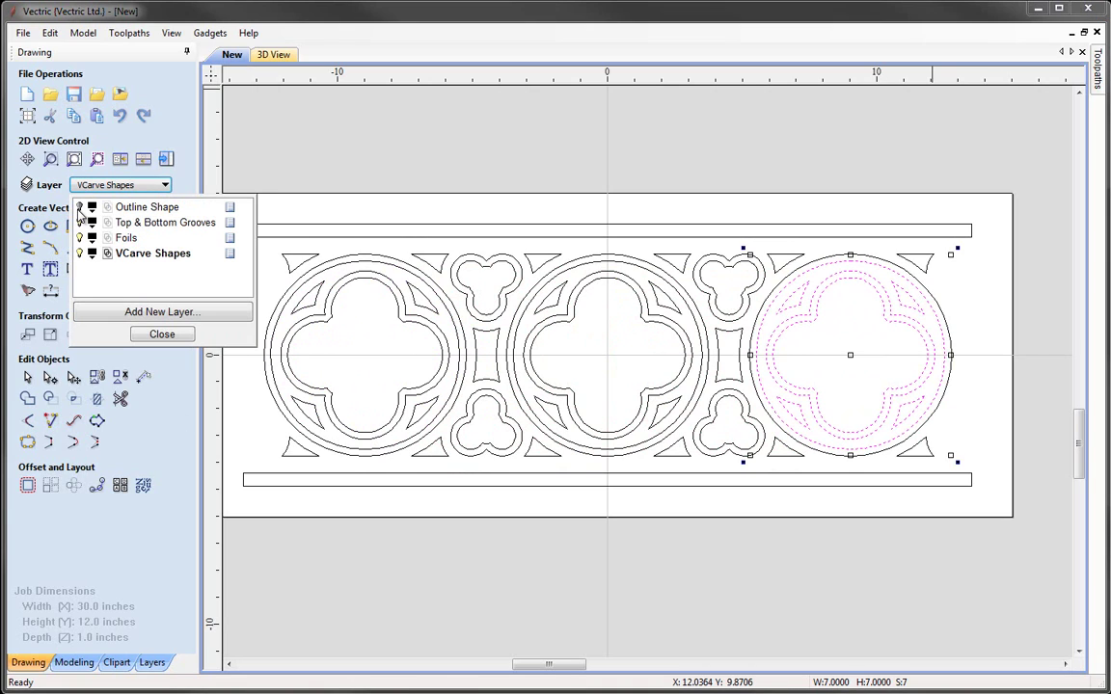
click(79, 208)
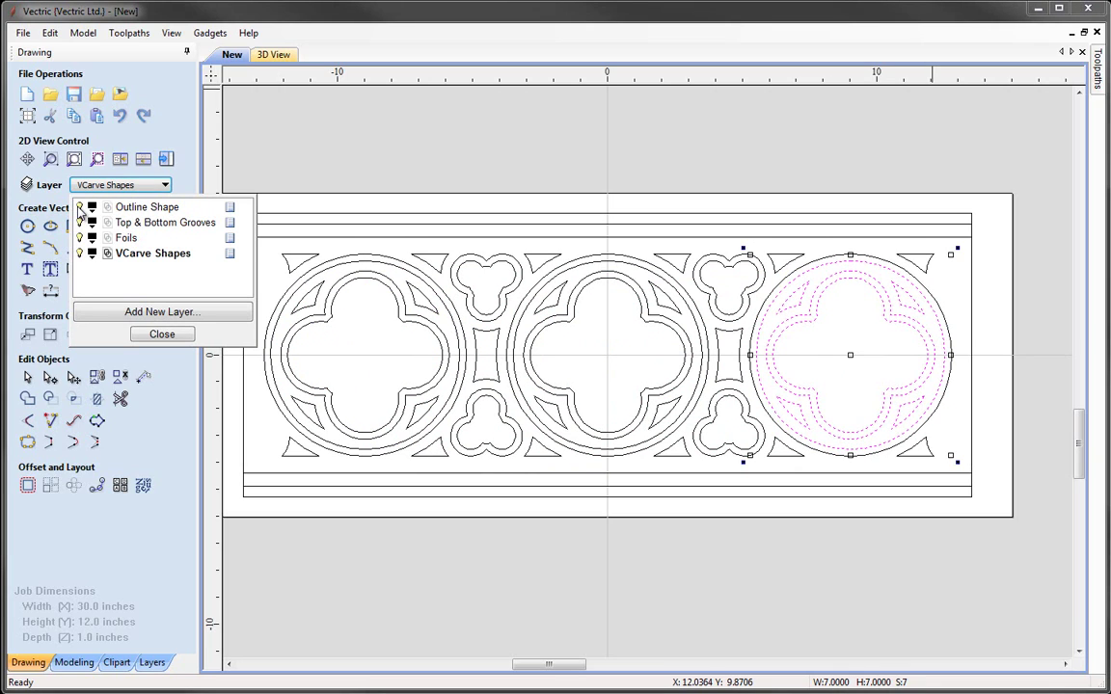
click(162, 333)
key(Escape)
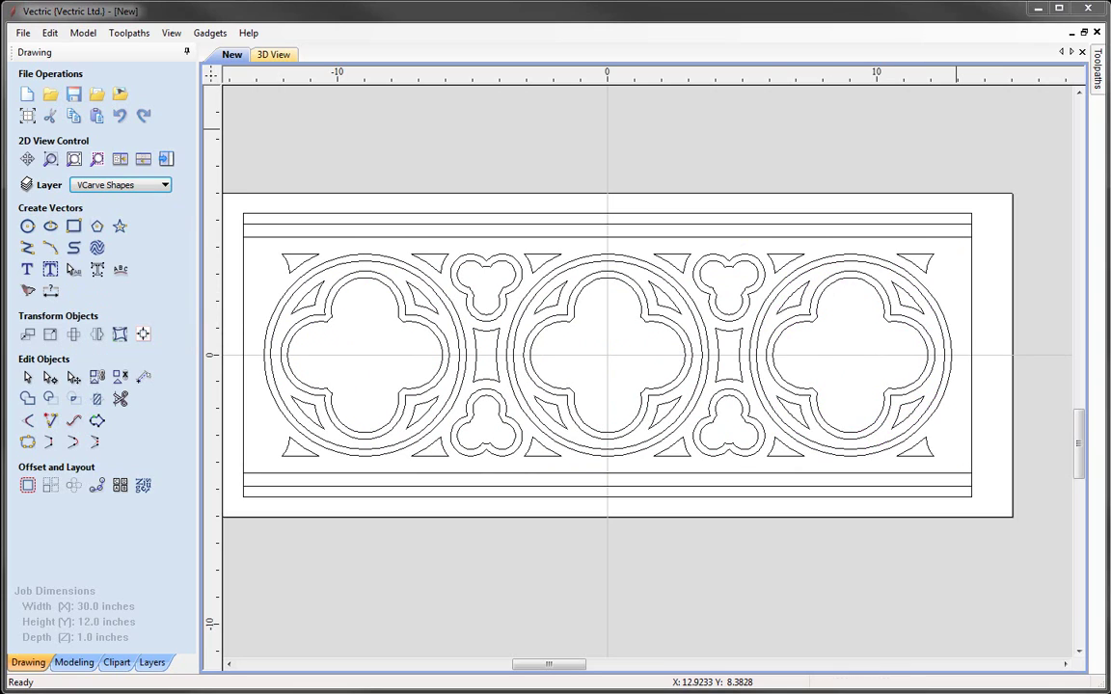